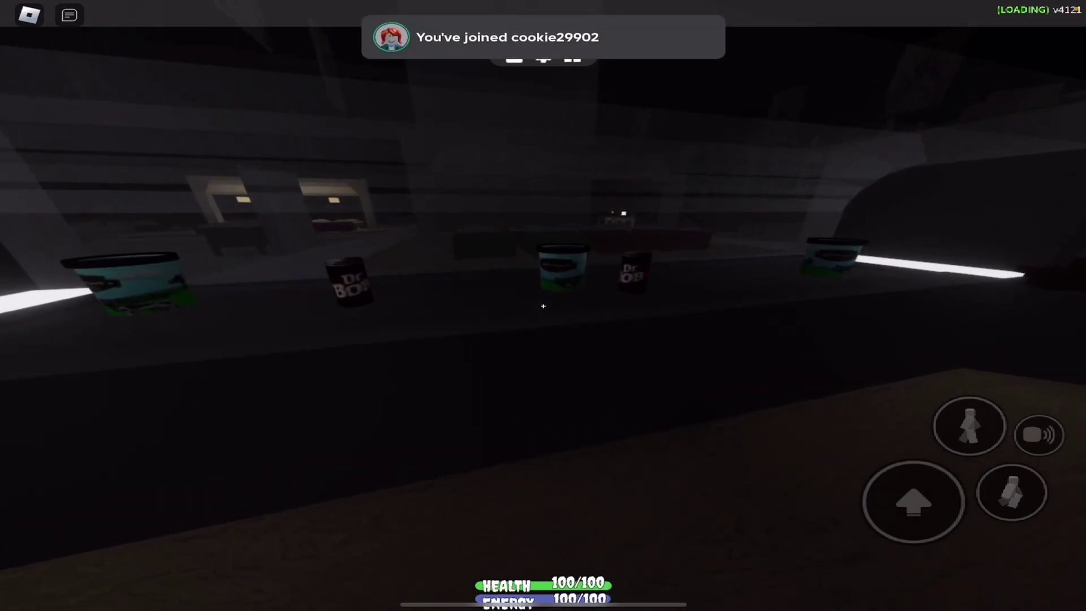
Look around the dark store, then head down the lit aisle and out onto the lit street.
mouse_move(679, 254)
left_mouse_down()
mouse_move(679, 323)
mouse_move(645, 340)
left_mouse_up()
left_click_drag(764, 339, 213, 340)
left_click_drag(678, 339, 518, 340)
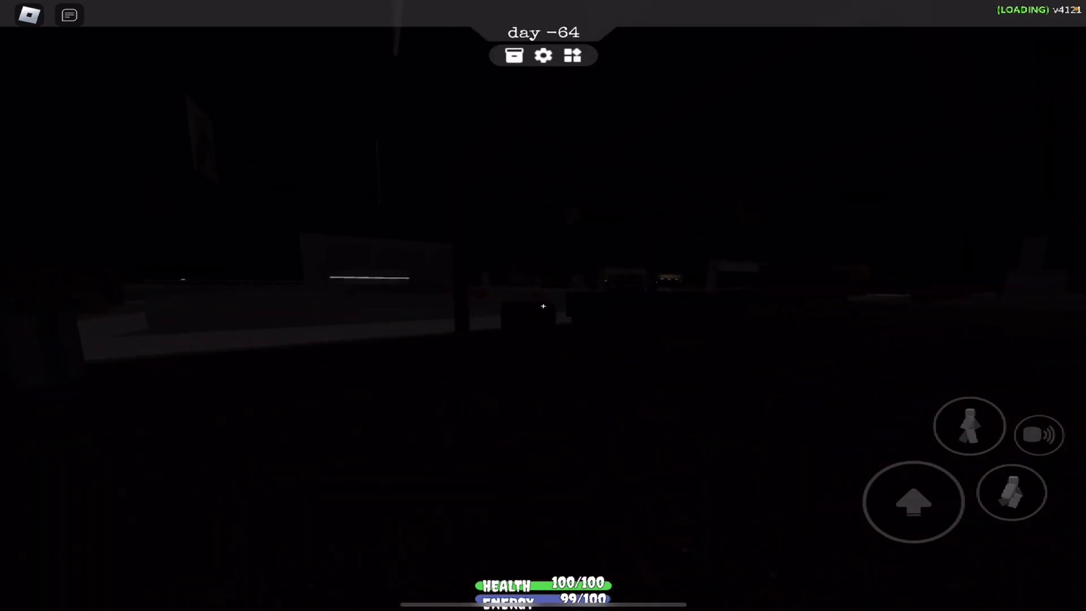
mouse_move(424, 339)
left_mouse_down()
mouse_move(722, 339)
mouse_move(508, 339)
left_mouse_up()
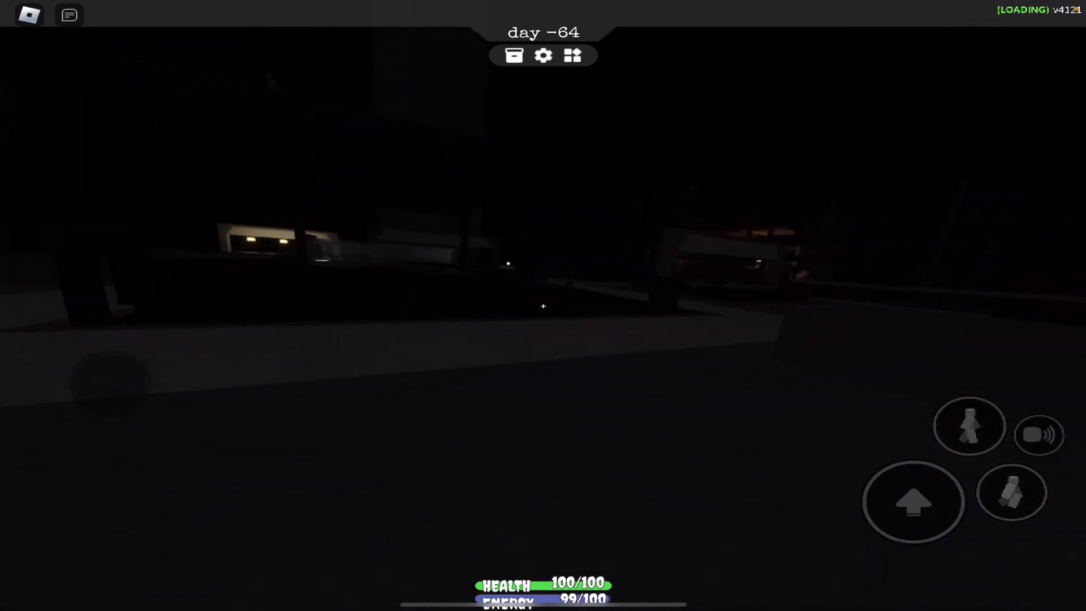
mouse_move(679, 340)
left_mouse_down()
mouse_move(509, 339)
mouse_move(679, 340)
left_mouse_up()
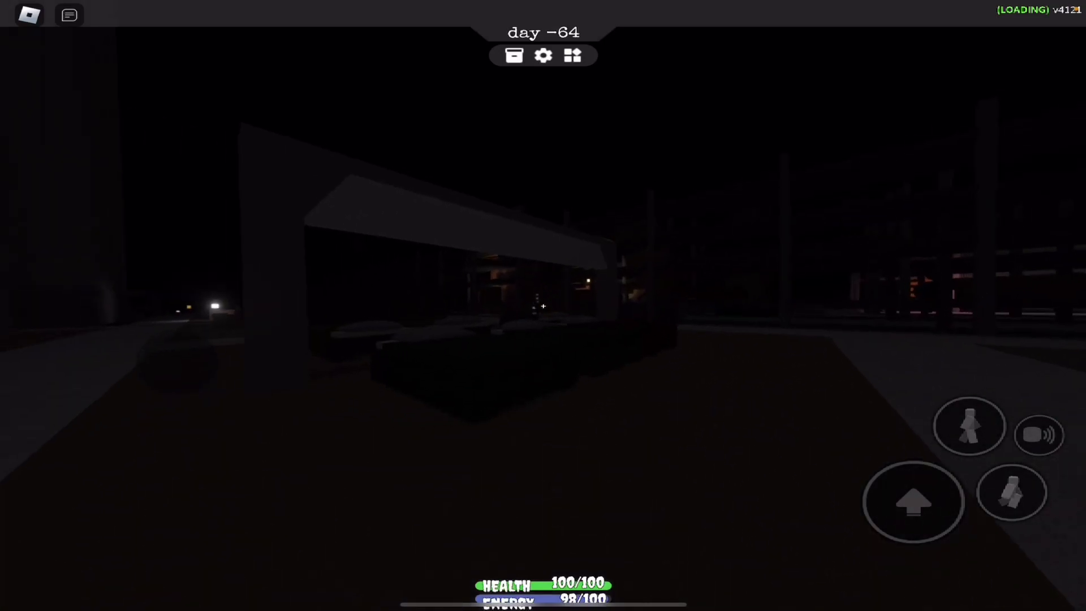
mouse_move(509, 340)
left_mouse_down()
mouse_move(679, 340)
mouse_move(637, 340)
left_mouse_up()
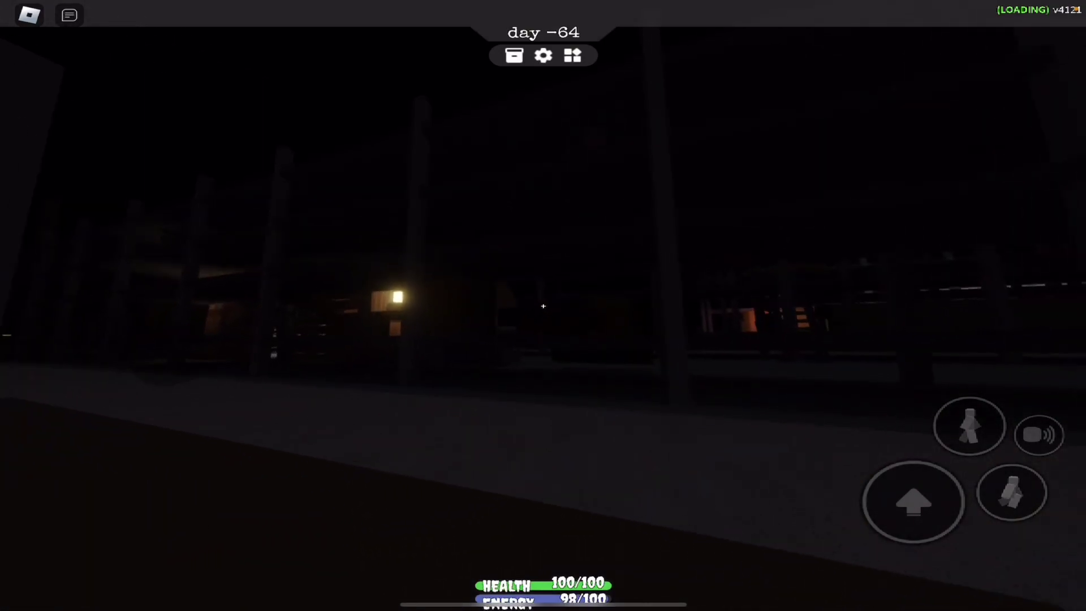
mouse_move(510, 339)
left_mouse_down()
mouse_move(680, 339)
mouse_move(510, 339)
left_mouse_up()
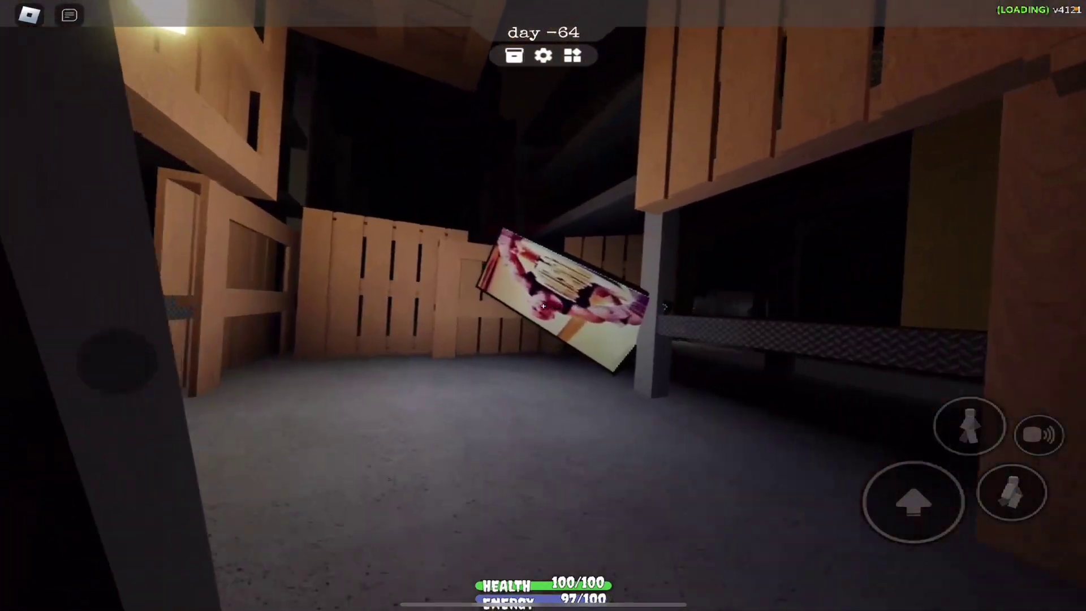
Walk past the poster through the dark corridor to the lit crate walls and diamond-plate ledge.
mouse_move(679, 340)
left_mouse_down()
mouse_move(509, 340)
mouse_move(679, 340)
left_mouse_up()
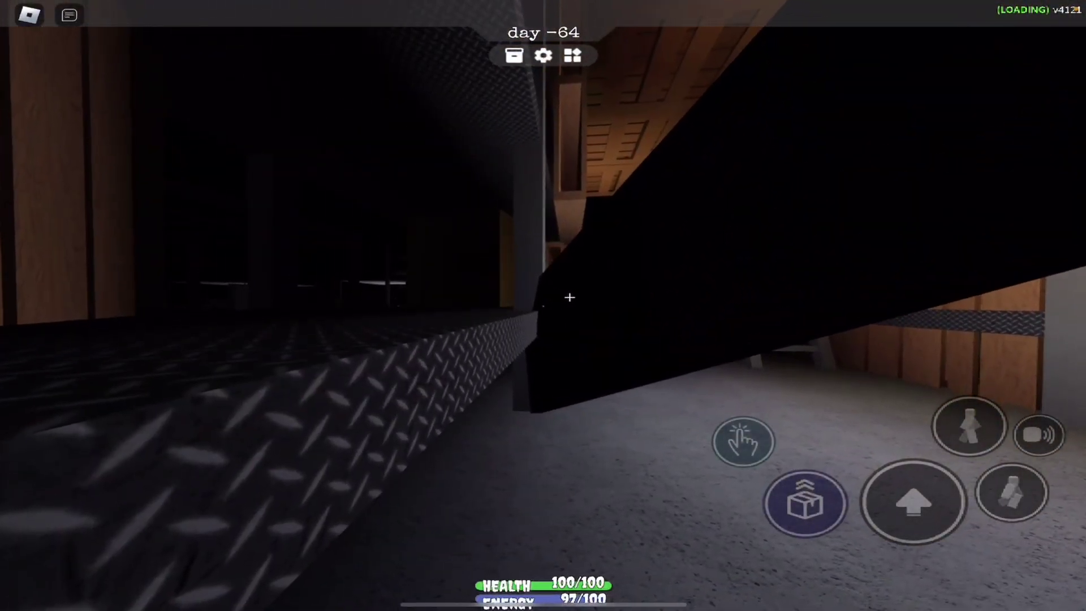
left_click_drag(509, 339, 679, 339)
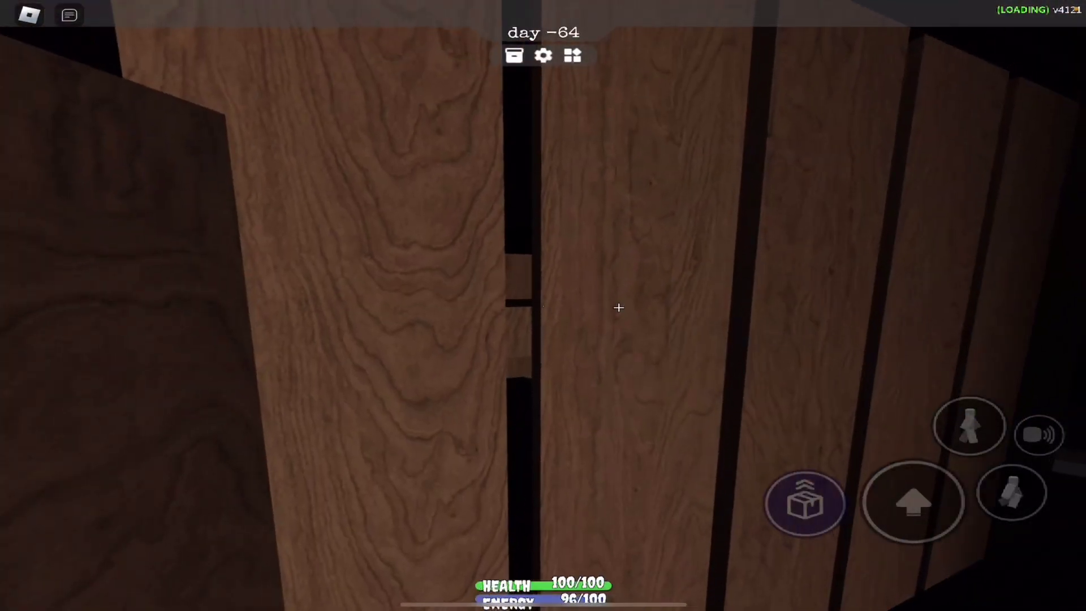
left_click_drag(509, 340, 678, 340)
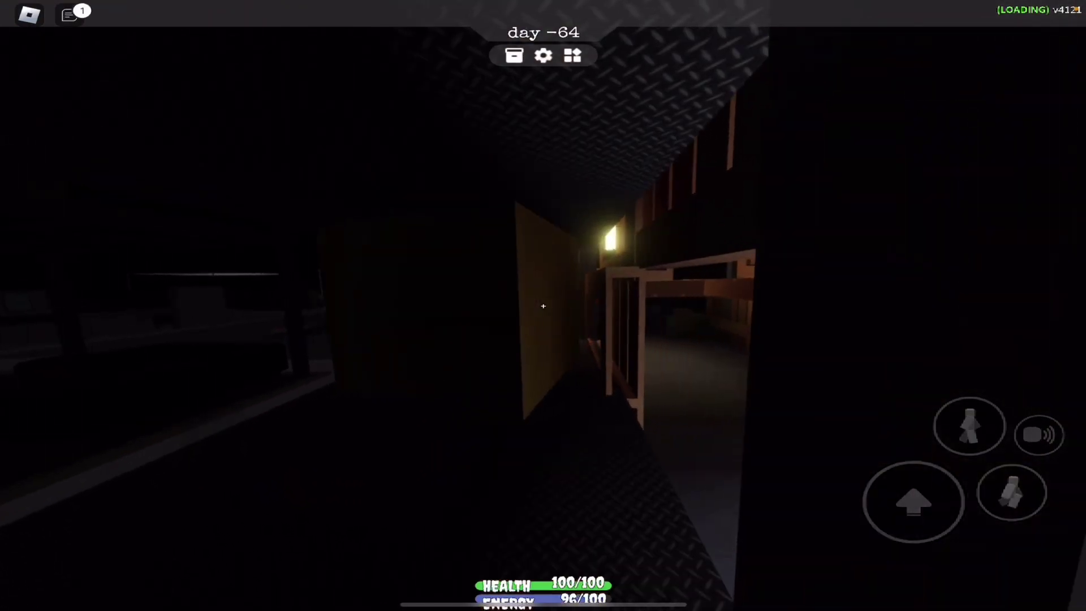
left_click_drag(679, 340, 747, 340)
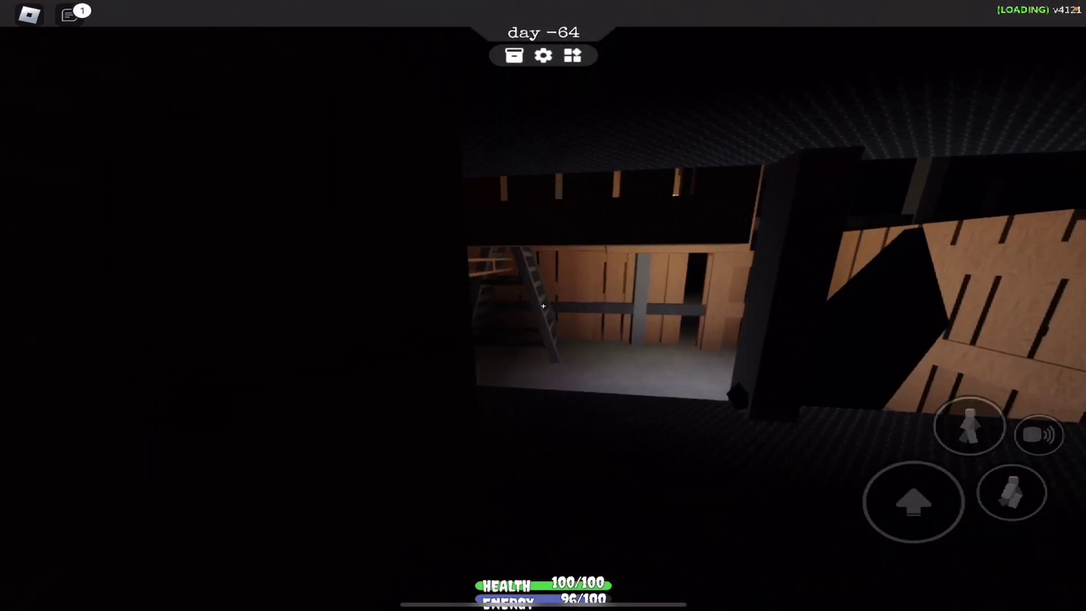
left_click_drag(509, 340, 763, 340)
left_click_drag(594, 340, 424, 340)
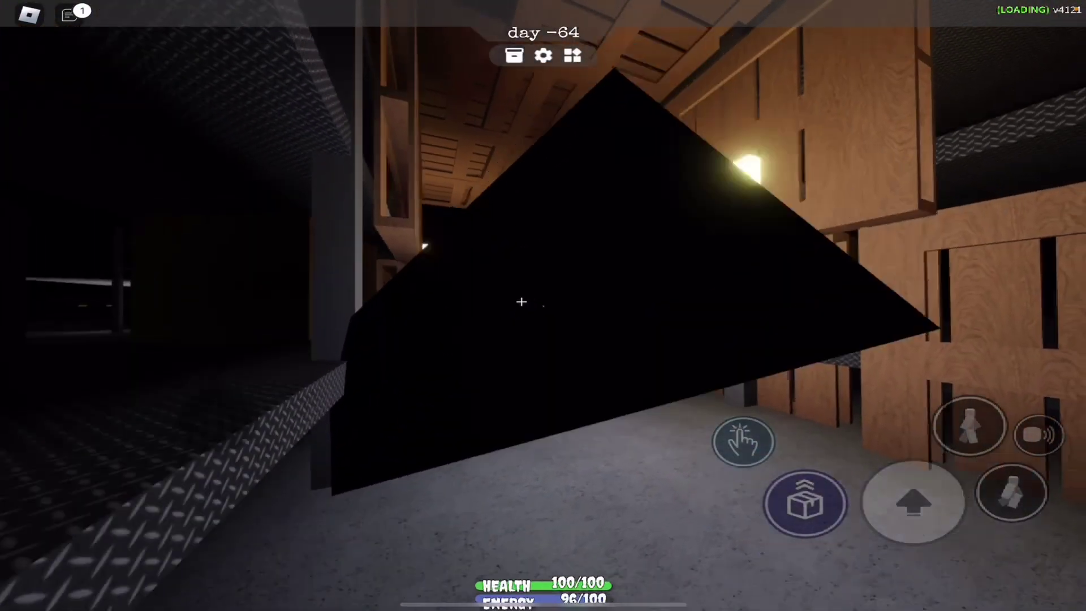
Continue down the corridor past the stairs and face the ladder by the crate wall.
left_click_drag(595, 340, 424, 339)
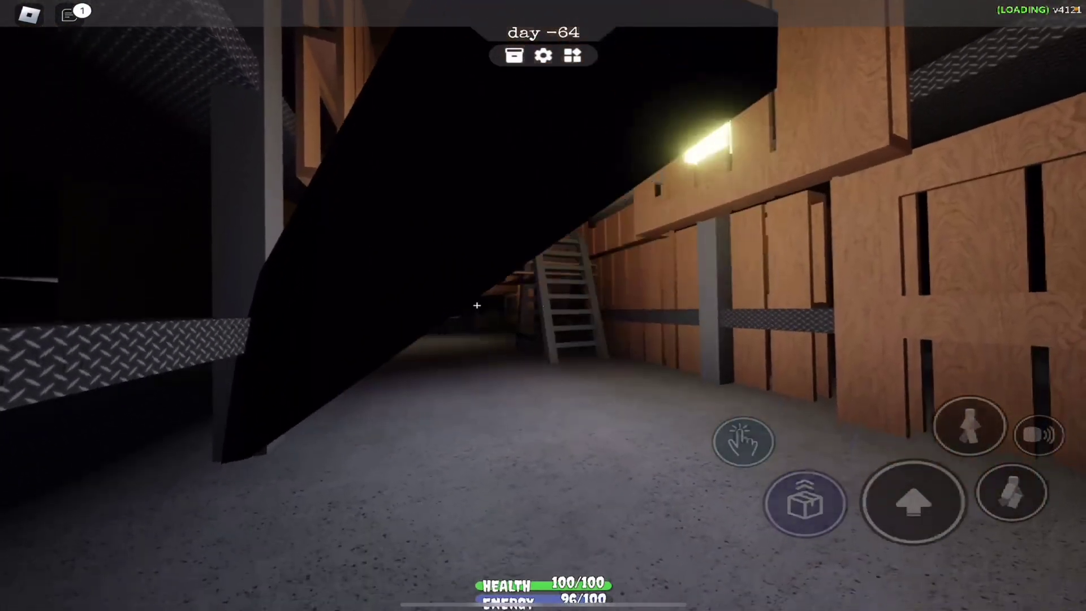
left_click_drag(594, 340, 763, 339)
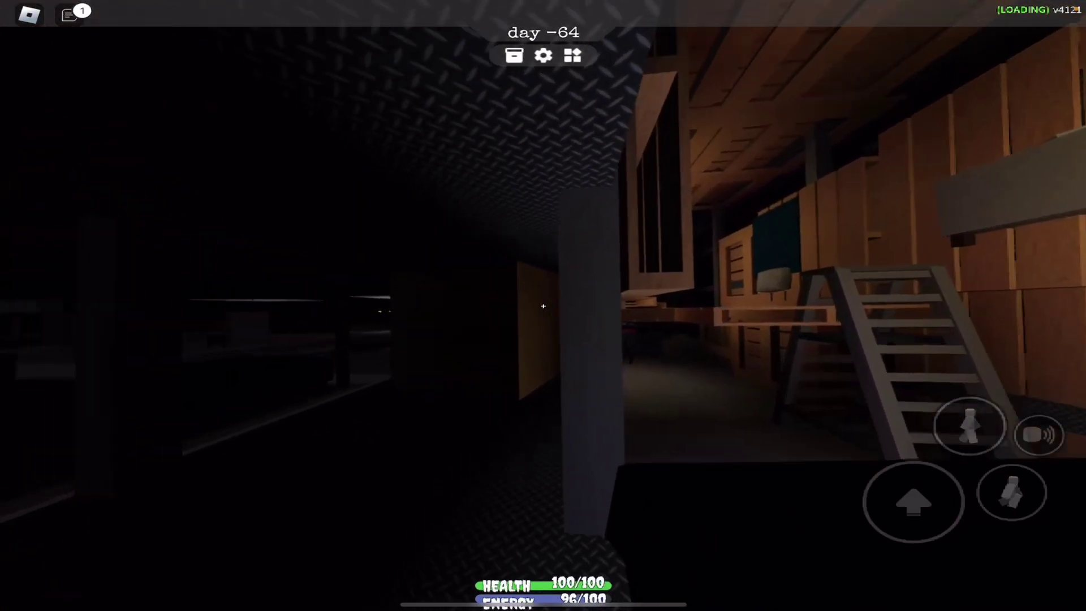
mouse_move(594, 340)
left_mouse_down()
mouse_move(425, 340)
mouse_move(593, 339)
left_mouse_up()
Take out a barricade piece and rotate it until it stands upright as a wall.
left_click(804, 502)
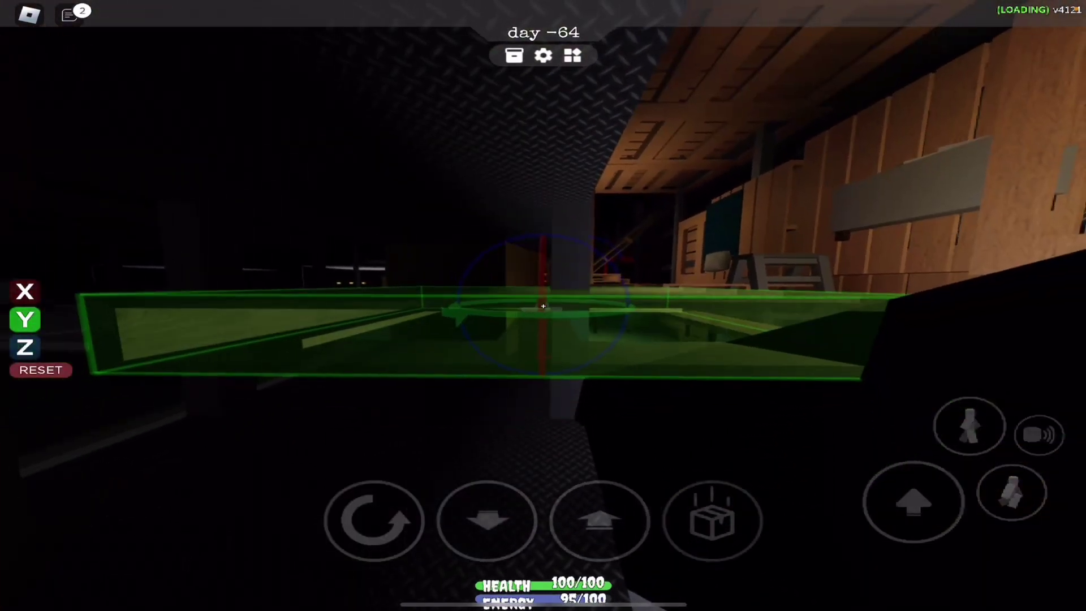
left_click(373, 519)
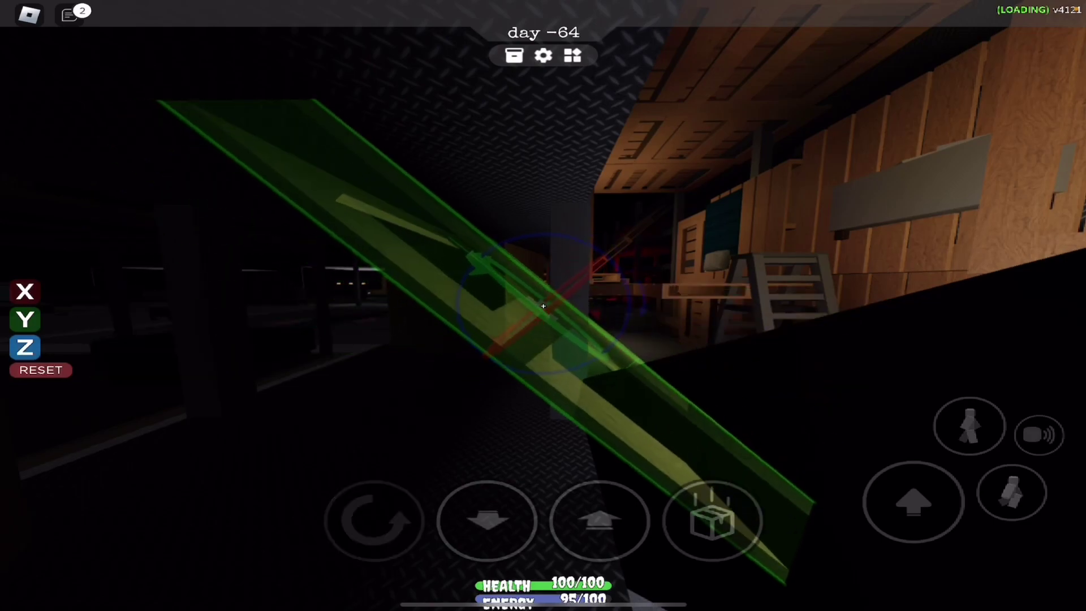
left_click(374, 519)
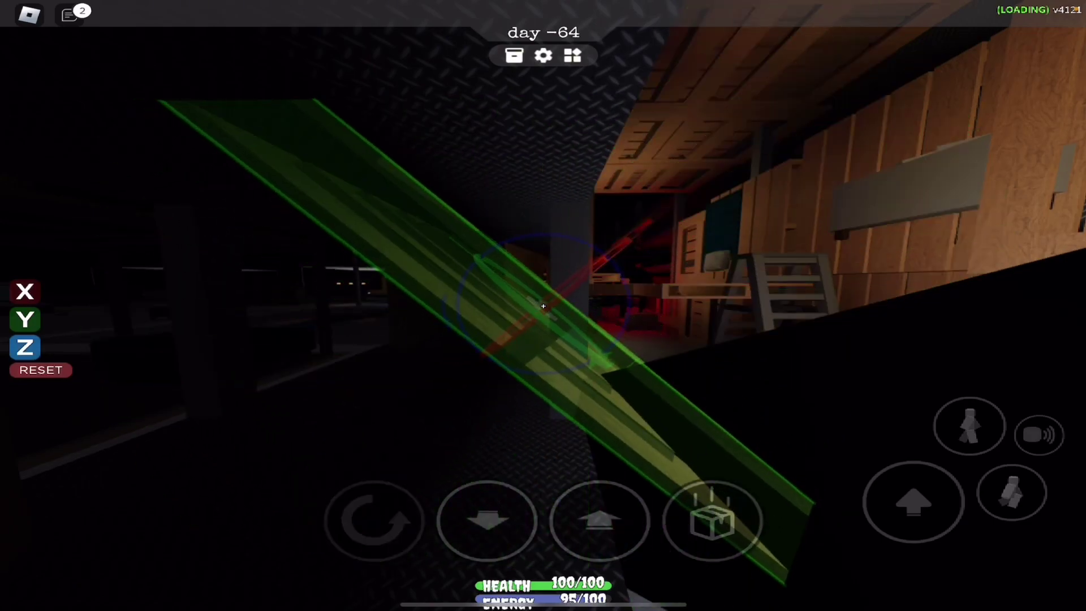
left_click(373, 519)
left_click(374, 519)
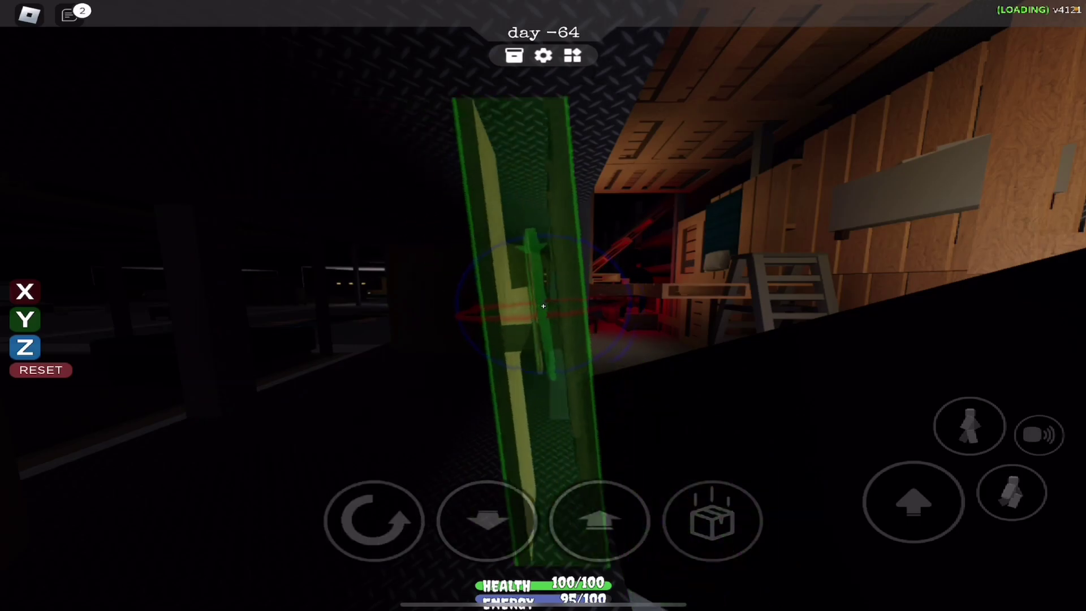
left_click(374, 520)
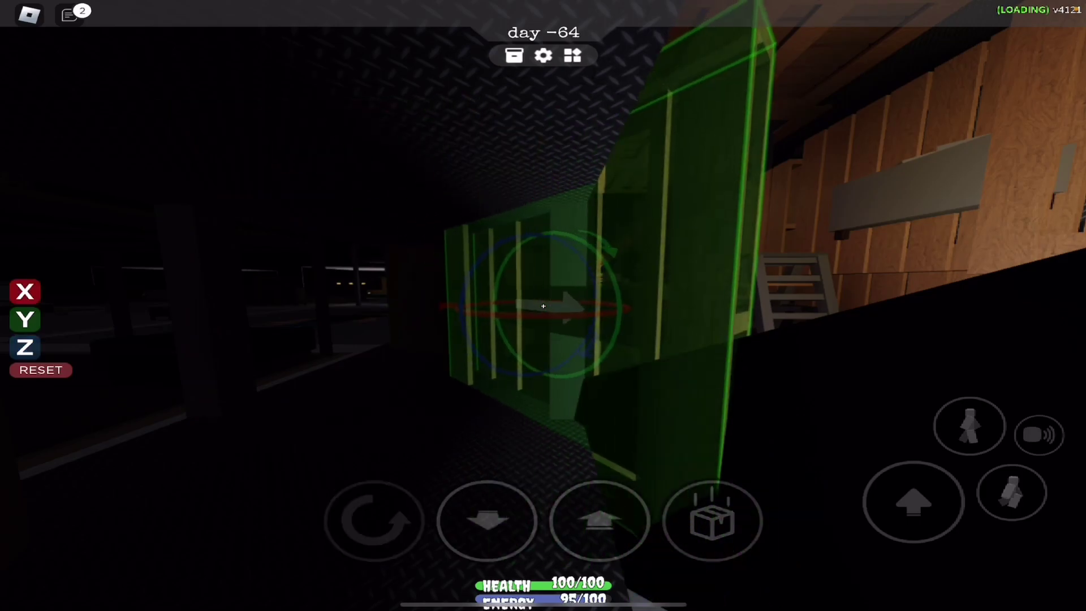
Aim the wooden panel at the corridor opening and place it across as a barricade.
left_click_drag(679, 339, 849, 339)
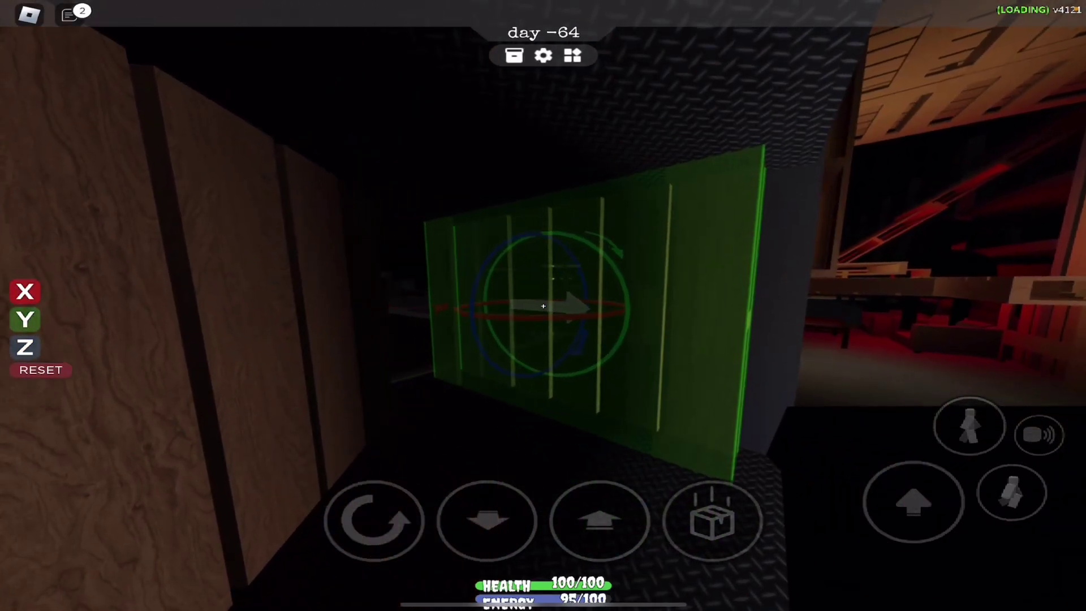
left_click_drag(849, 255, 764, 280)
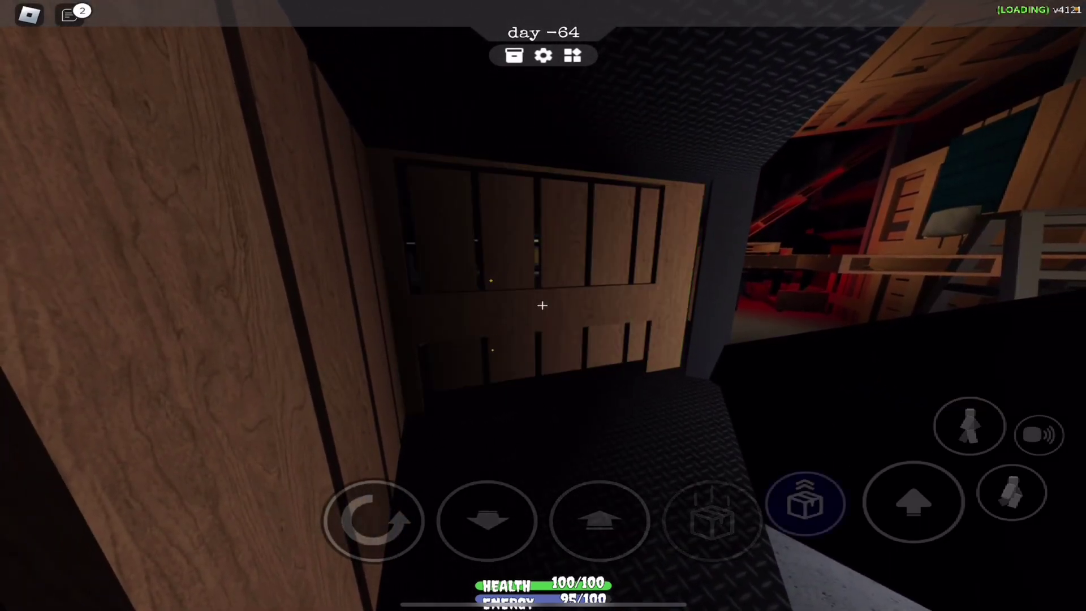
left_click(805, 503)
Look around the ladder room and walk into the lit room toward the dark panel.
left_click_drag(848, 297, 595, 306)
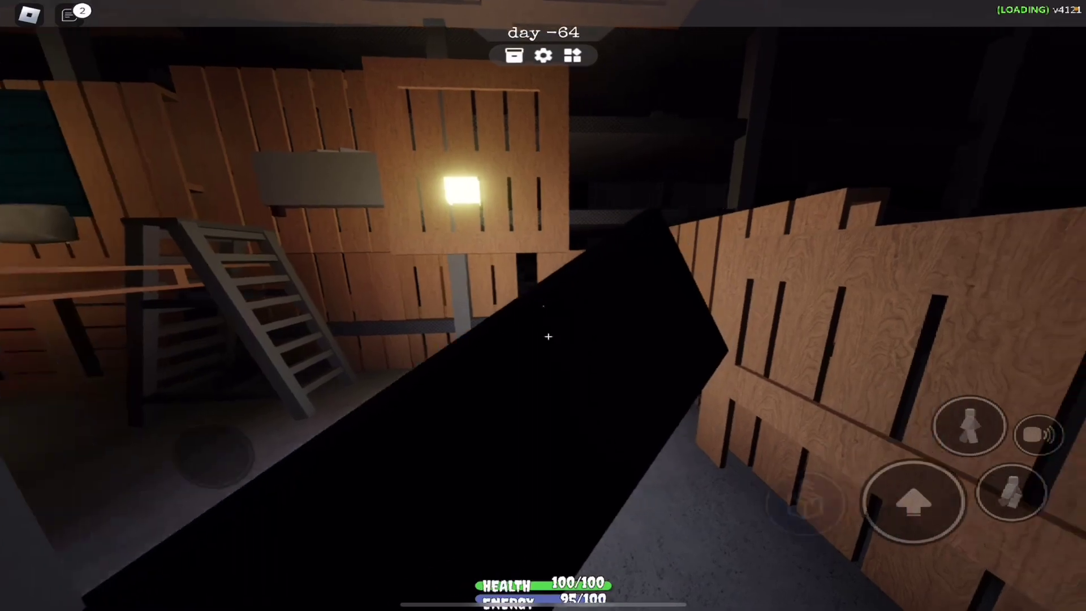
left_click_drag(678, 297, 763, 424)
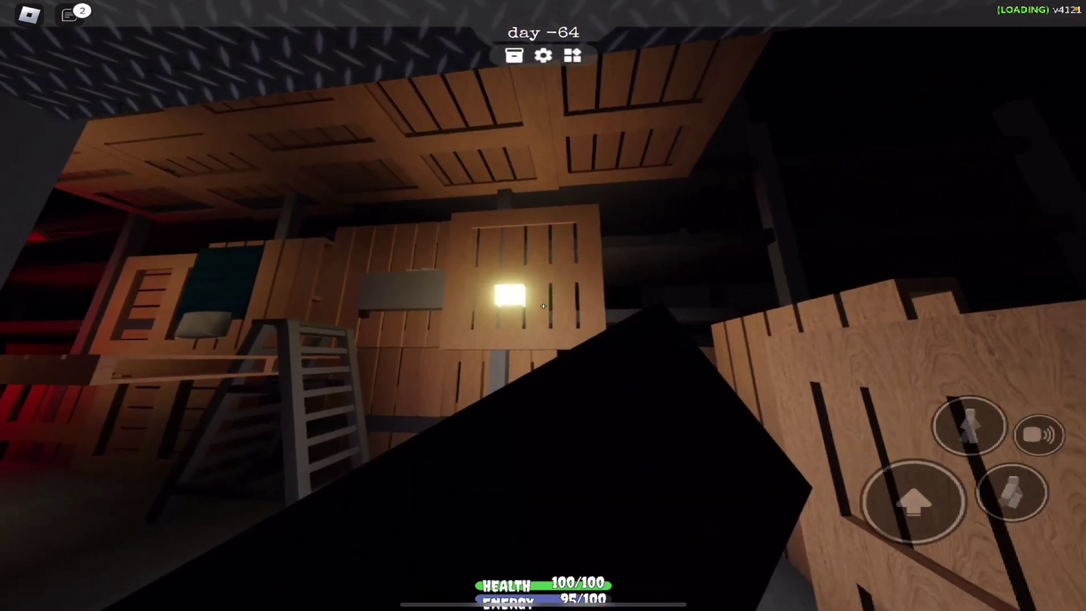
mouse_move(764, 340)
left_mouse_down()
mouse_move(551, 331)
mouse_move(848, 323)
mouse_move(594, 357)
mouse_move(552, 340)
mouse_move(975, 340)
left_mouse_up()
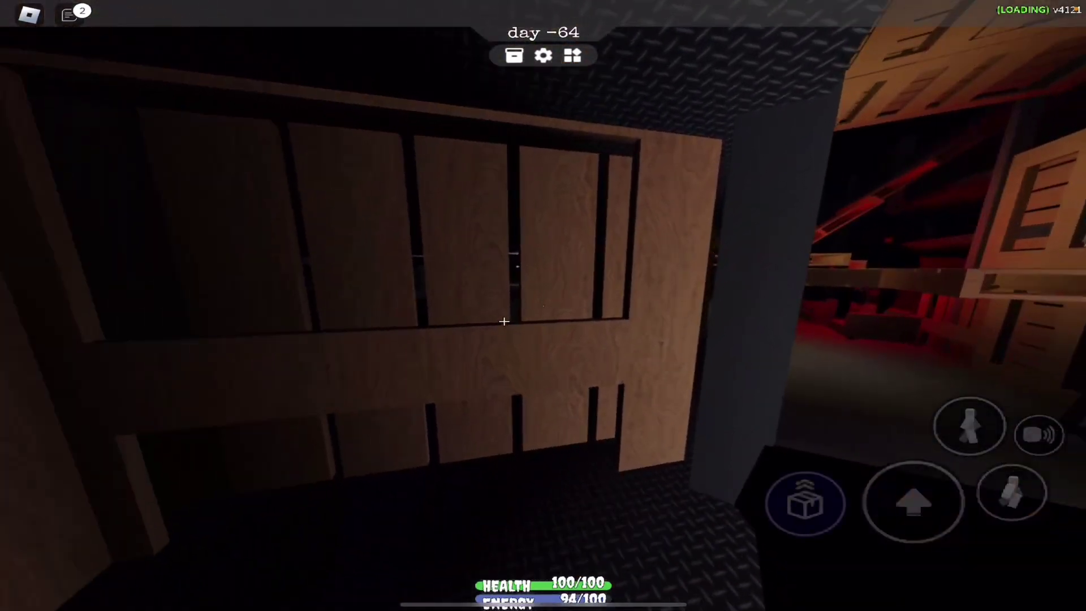
left_click_drag(594, 339, 721, 340)
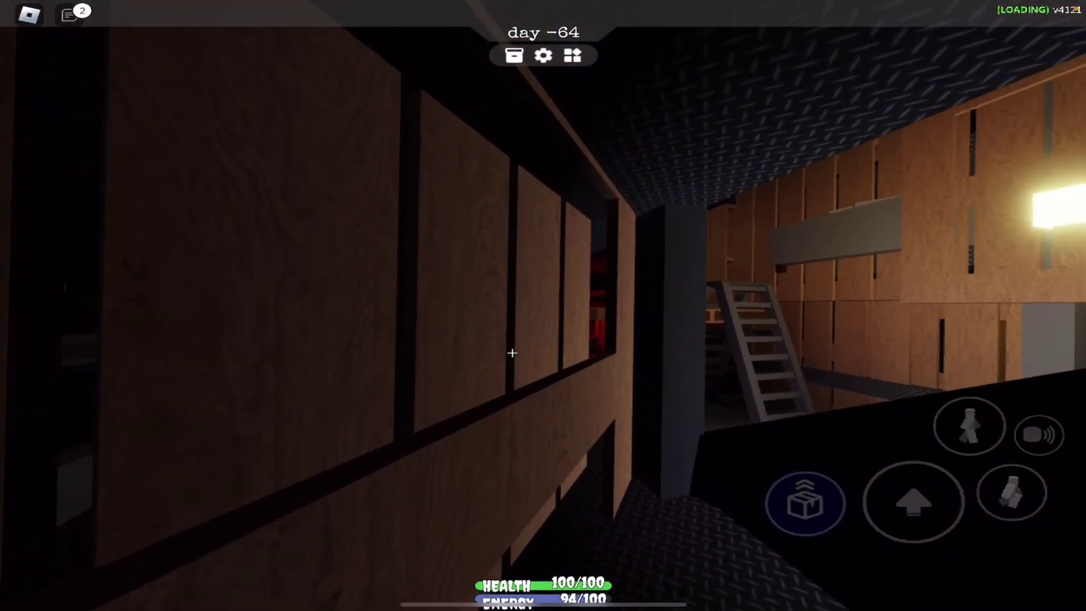
left_click_drag(594, 339, 763, 340)
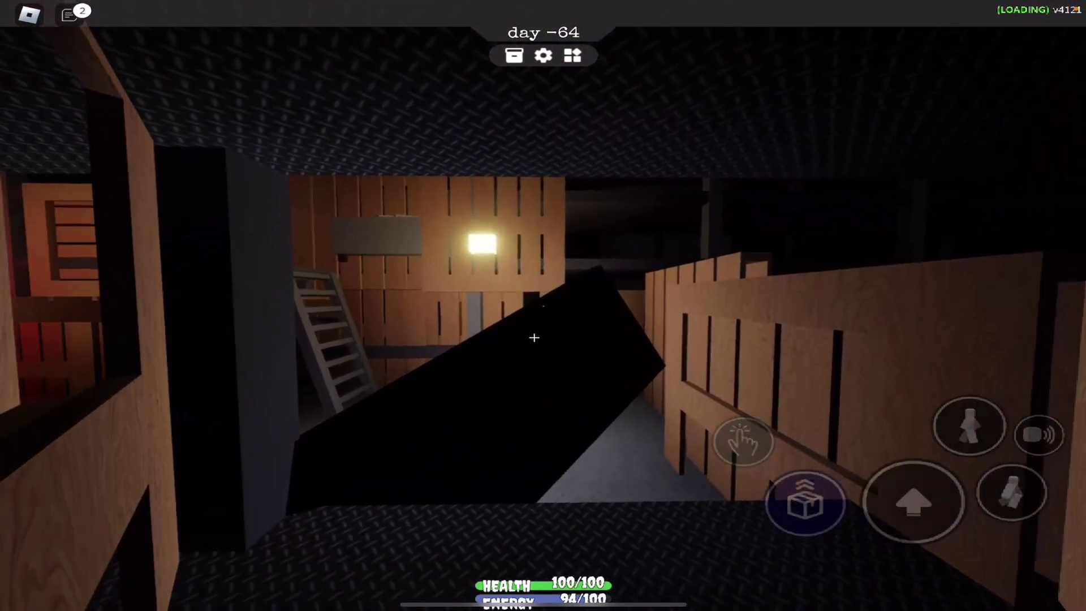
Pick up the black panel and set it down upright as a wall sealing the entrance.
left_click(742, 439)
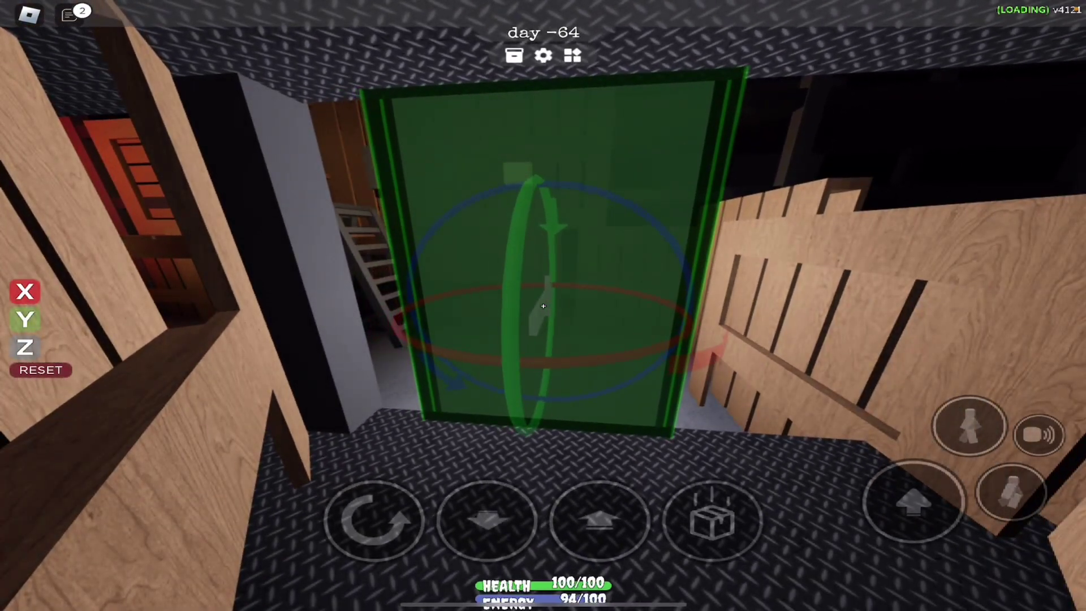
left_click(543, 306)
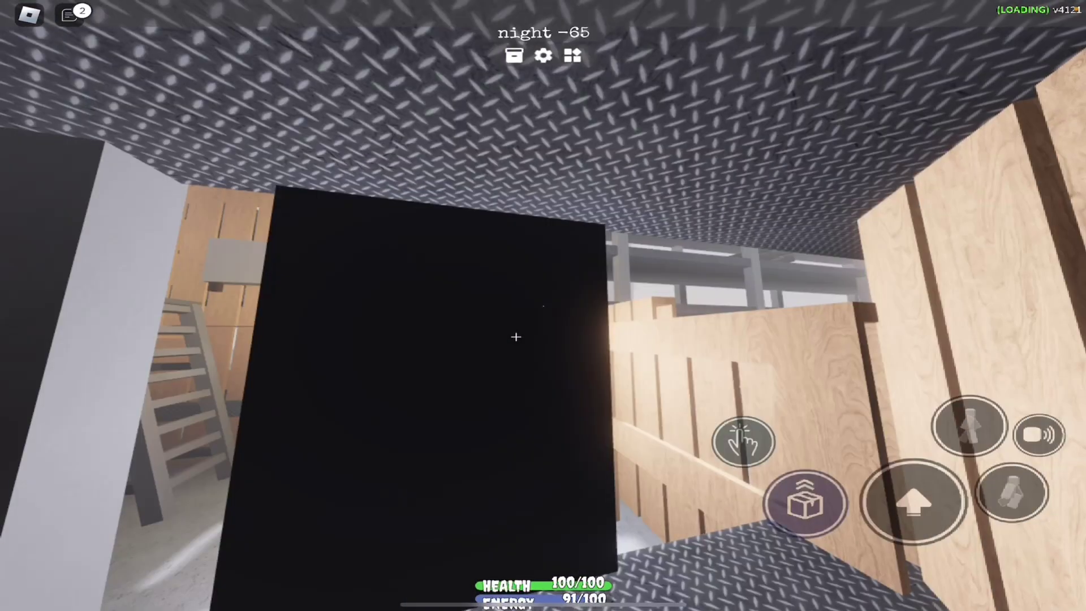
Walk to the ladder and out along the high metal walkway.
left_click_drag(510, 339, 849, 339)
mouse_move(169, 436)
left_mouse_down()
mouse_move(123, 409)
mouse_move(172, 407)
left_mouse_up()
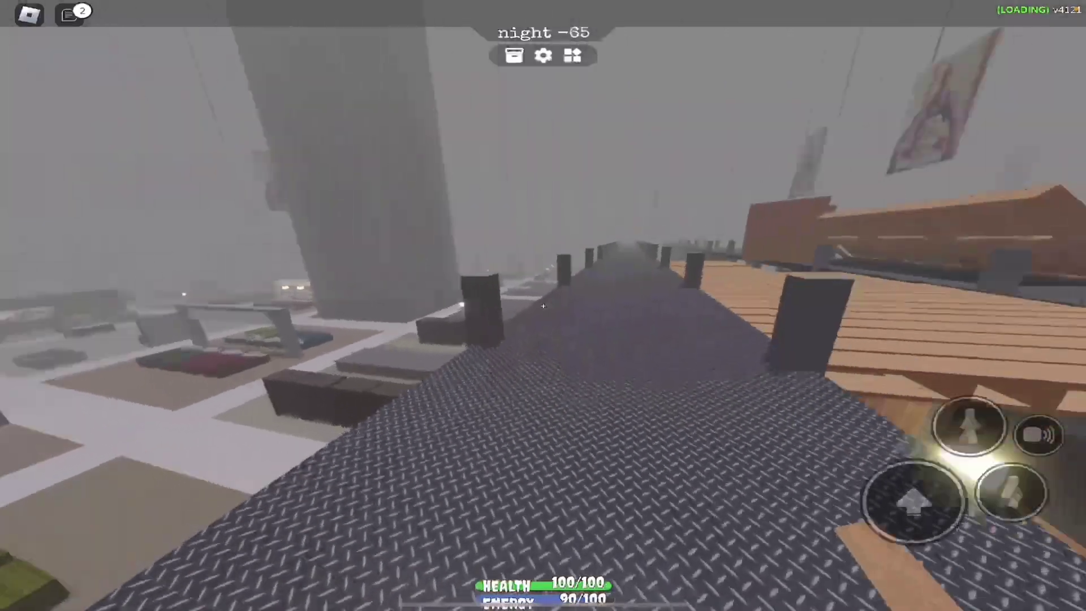
left_click_drag(158, 472, 165, 438)
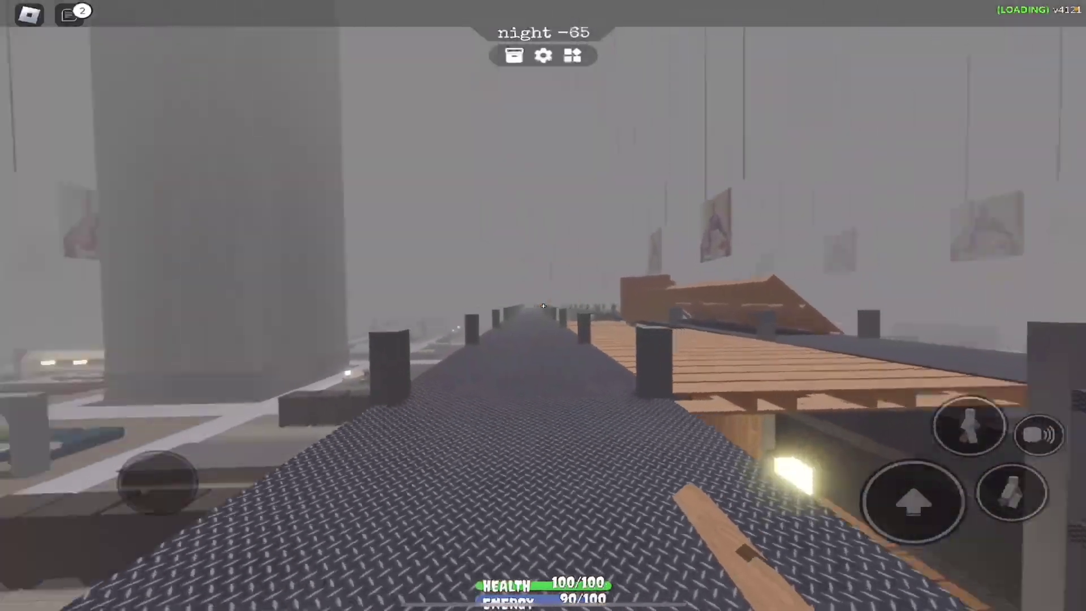
mouse_move(594, 340)
left_mouse_down()
mouse_move(424, 340)
mouse_move(593, 340)
left_mouse_up()
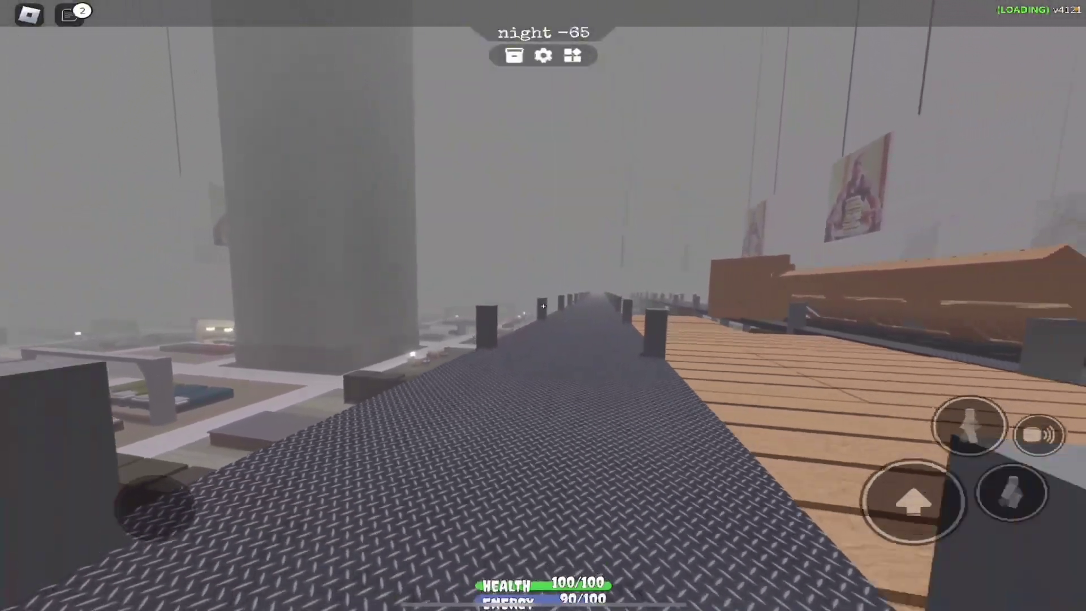
Cross the wooden platform and tall crates and step down toward the bedroom catwalk.
left_click_drag(152, 505, 152, 429)
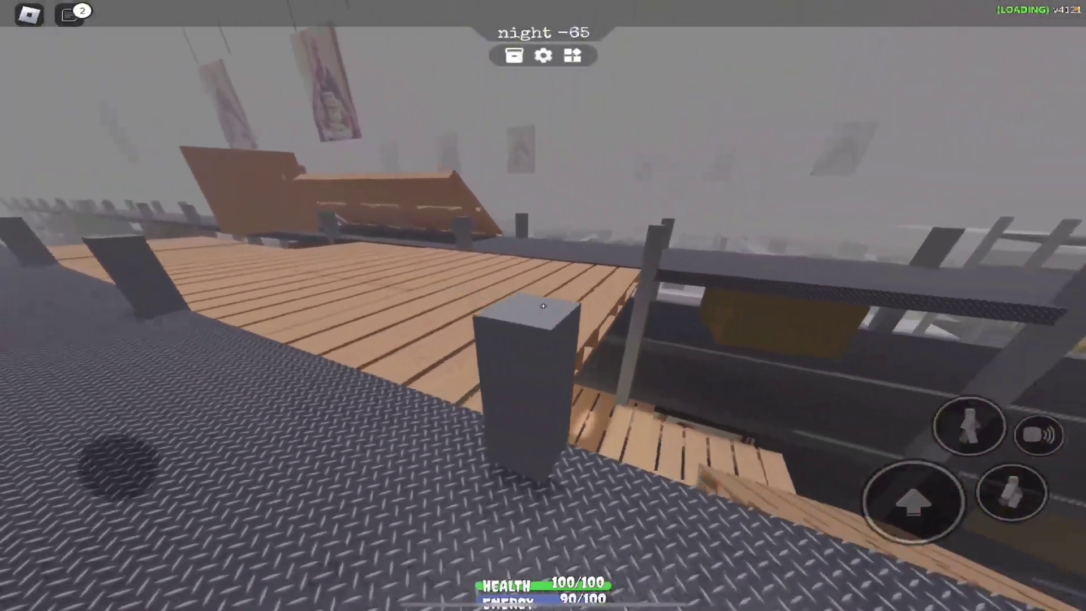
left_click_drag(679, 340, 382, 340)
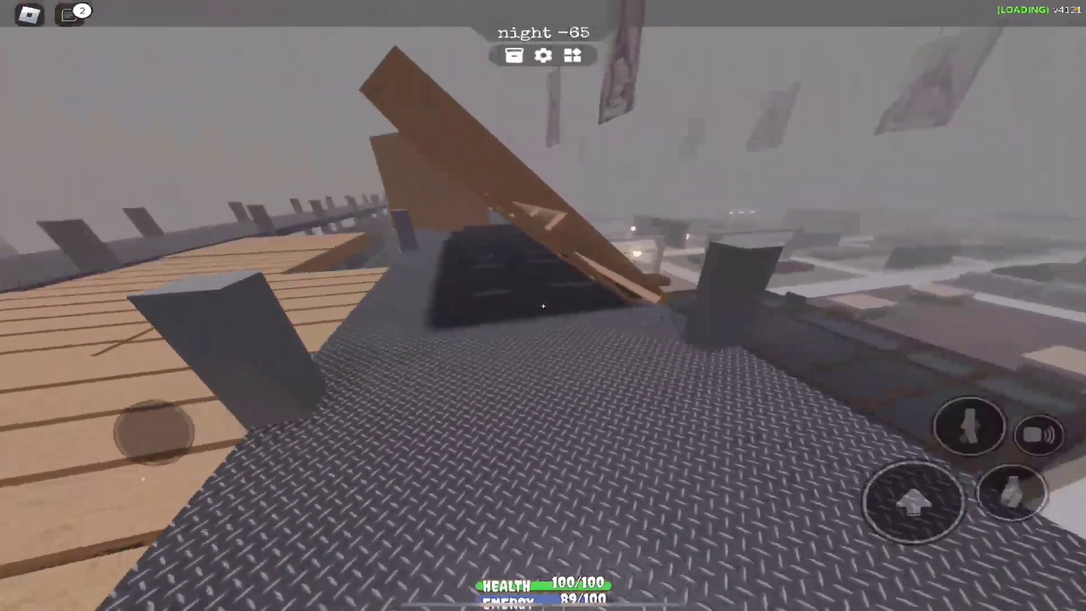
left_click_drag(154, 429, 132, 426)
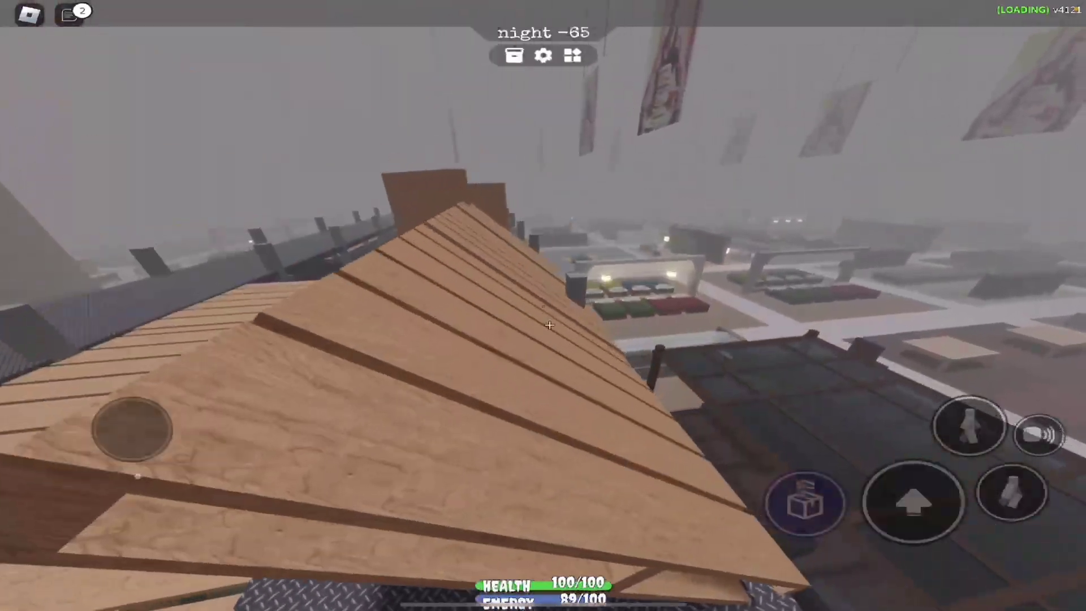
key("w")
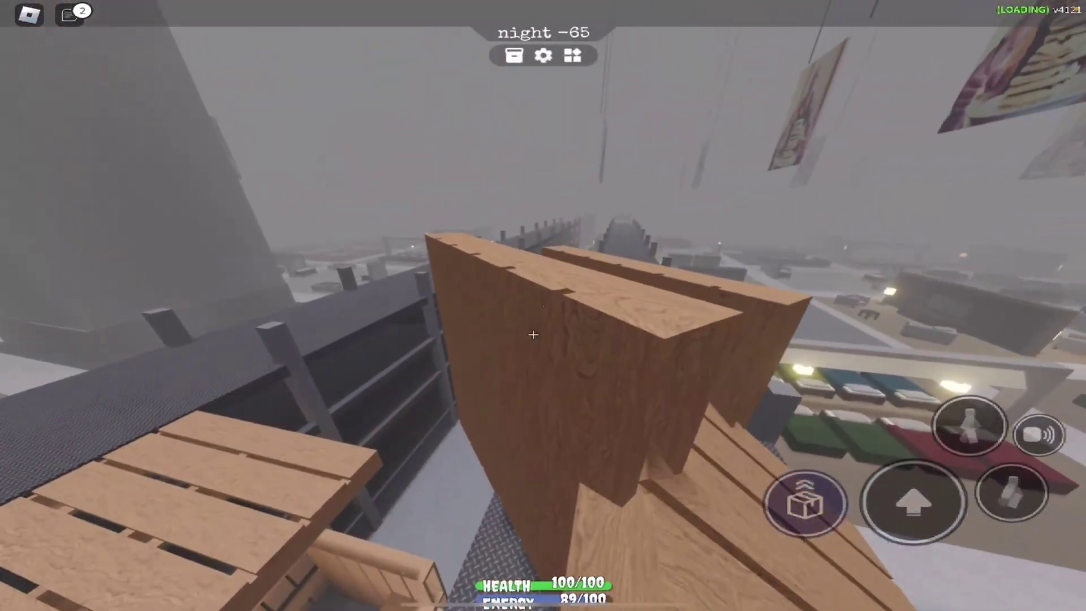
key("w")
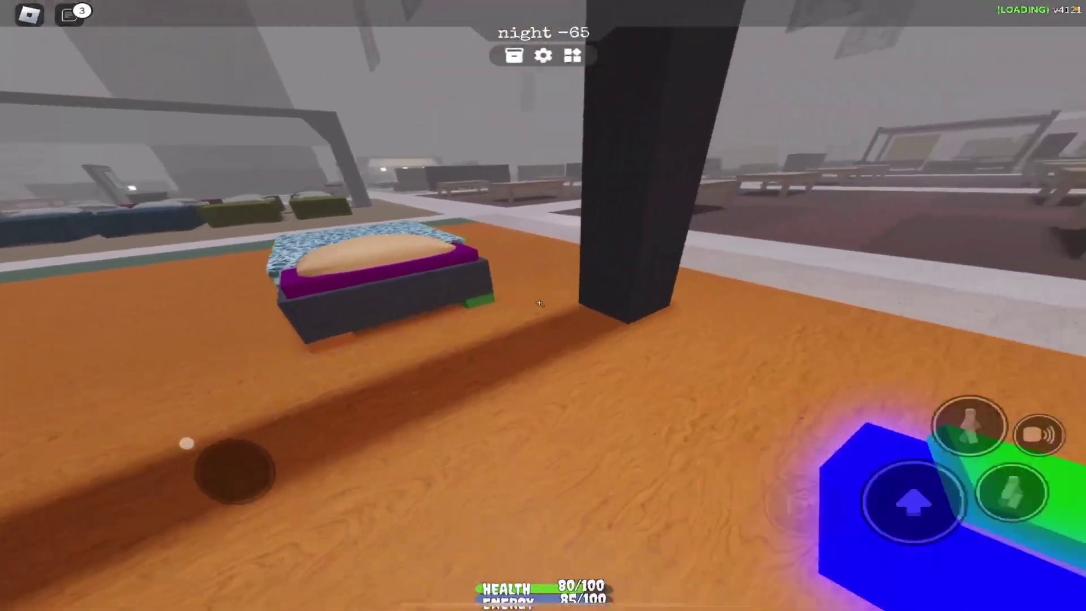
Drop the carried blue block and walk past the planter toward the arch and beds.
left_click(539, 302)
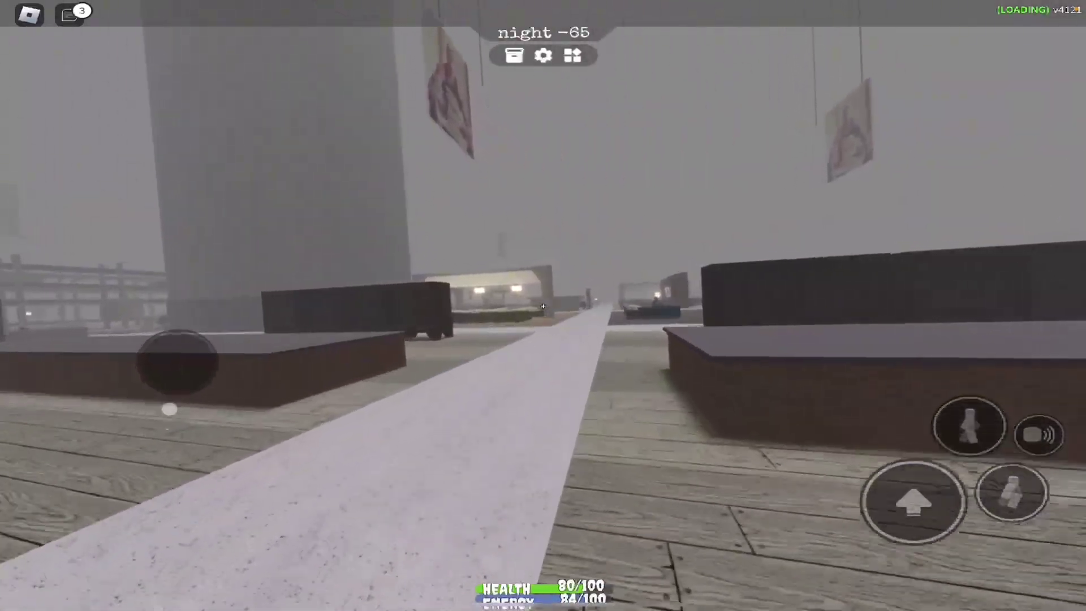
left_click_drag(169, 410, 217, 475)
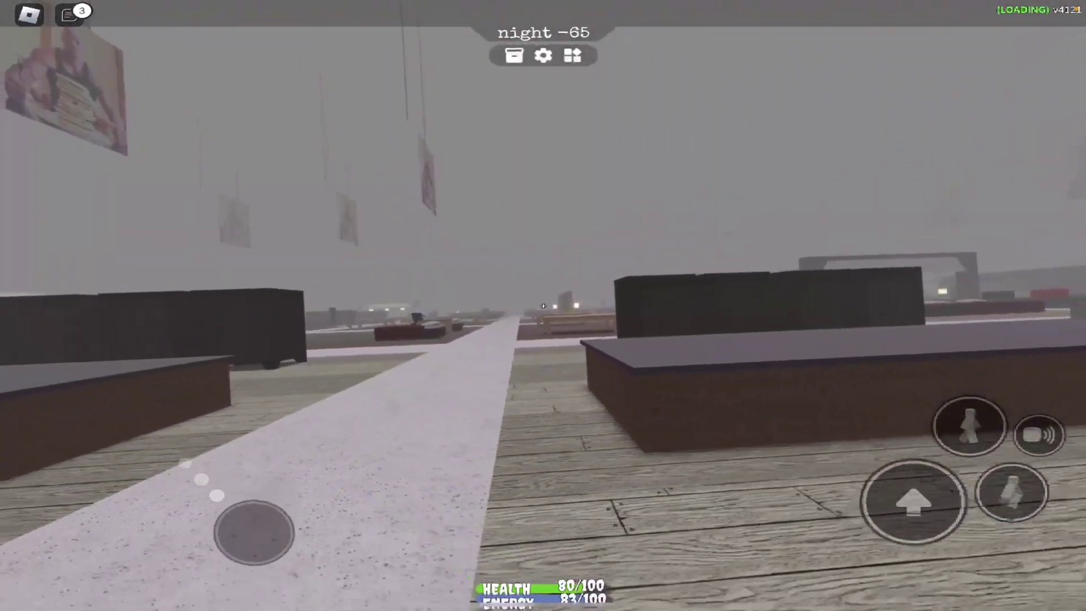
mouse_move(253, 533)
left_mouse_down()
mouse_move(262, 484)
mouse_move(207, 443)
mouse_move(243, 412)
mouse_move(265, 413)
mouse_move(231, 393)
mouse_move(165, 381)
mouse_move(195, 509)
mouse_move(213, 504)
mouse_move(115, 450)
left_mouse_up()
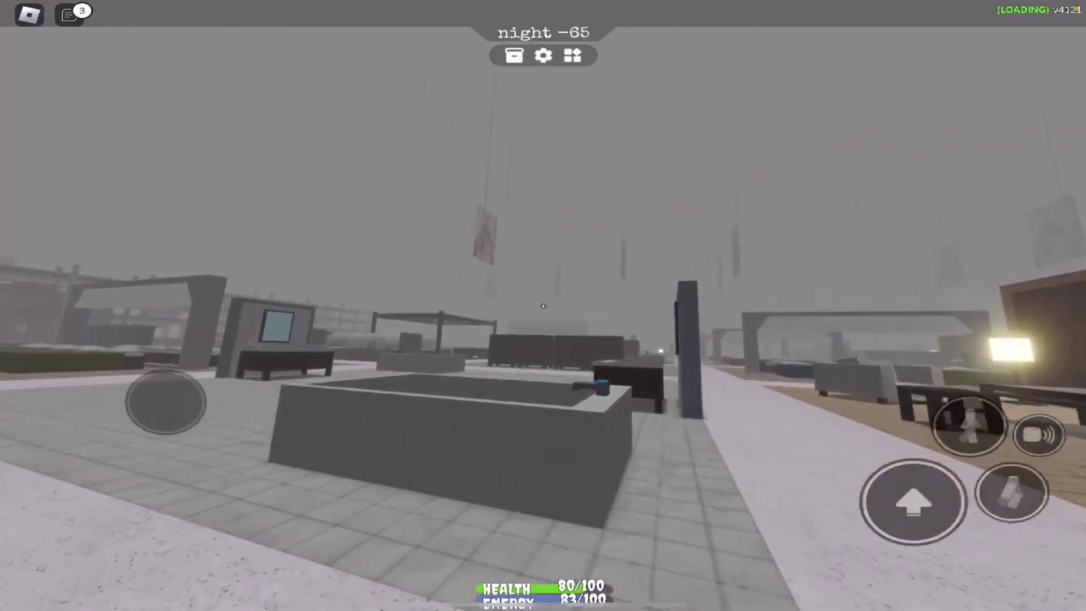
mouse_move(166, 401)
left_mouse_down()
mouse_move(255, 521)
mouse_move(256, 475)
mouse_move(203, 504)
mouse_move(151, 459)
left_mouse_up()
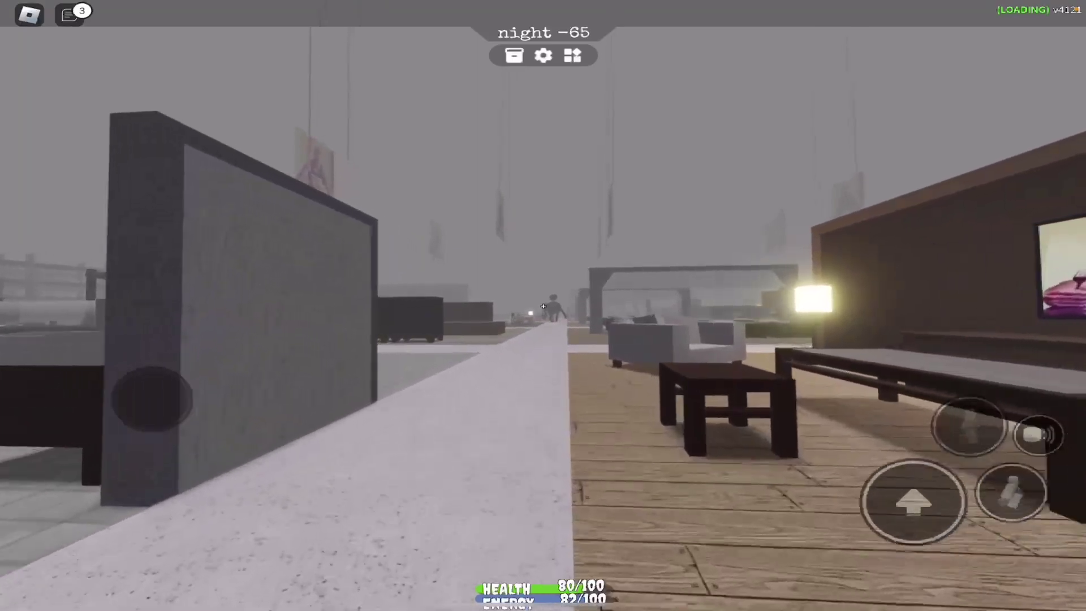
mouse_move(594, 254)
left_mouse_down()
mouse_move(781, 255)
mouse_move(593, 255)
left_mouse_up()
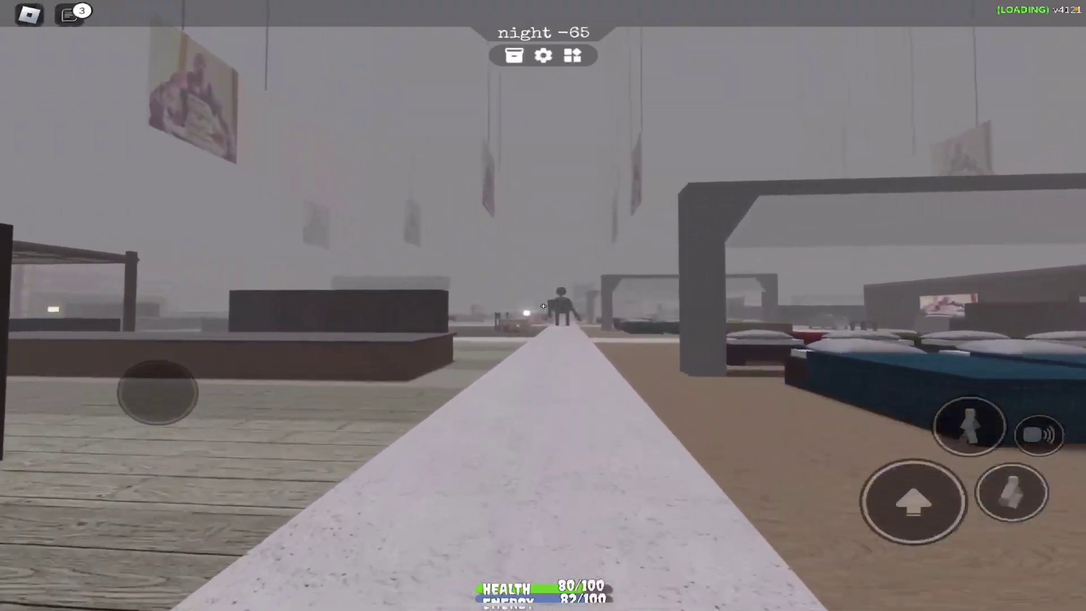
mouse_move(159, 390)
left_mouse_down()
mouse_move(211, 411)
mouse_move(246, 405)
left_mouse_up()
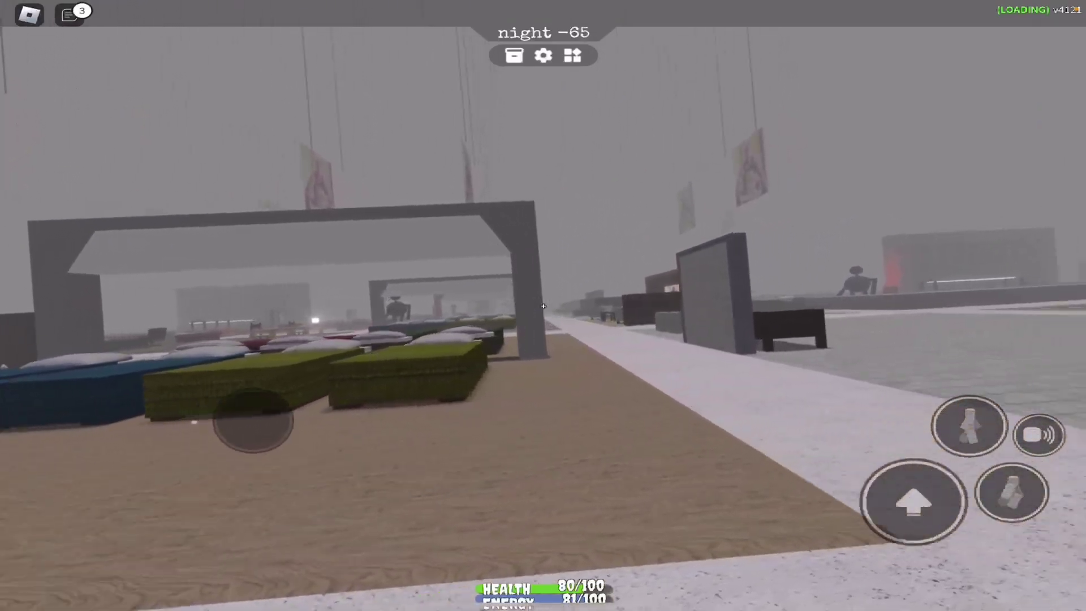
Look around the tiled area, pass the kiosk and walk up close to the beds.
mouse_move(679, 255)
left_mouse_down()
mouse_move(492, 254)
mouse_move(509, 255)
left_mouse_up()
mouse_move(679, 255)
left_mouse_down()
mouse_move(662, 171)
mouse_move(551, 254)
left_mouse_up()
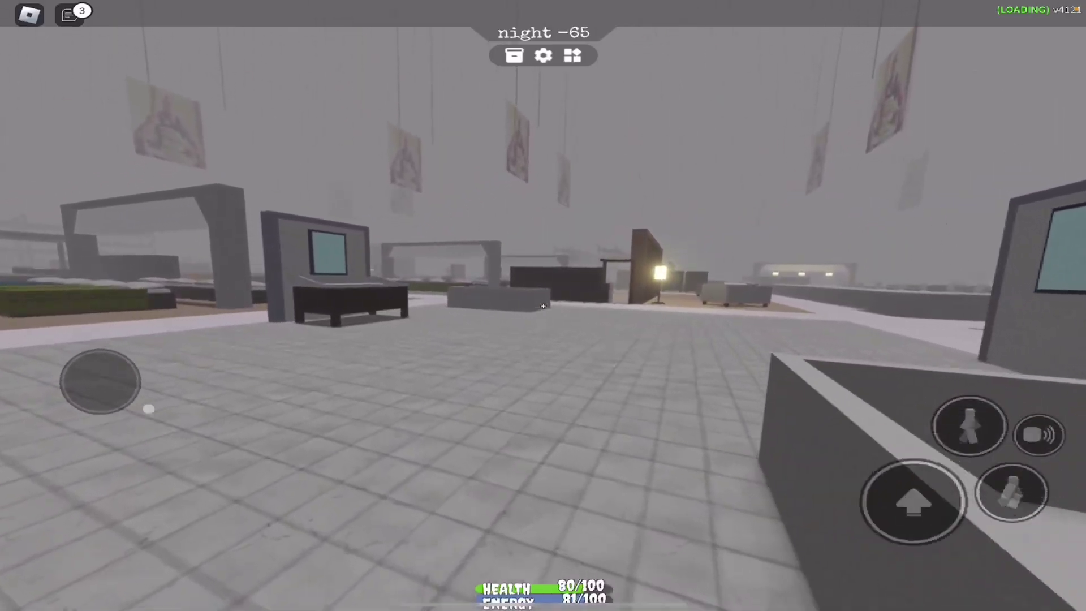
mouse_move(100, 381)
left_mouse_down()
mouse_move(133, 364)
mouse_move(182, 376)
mouse_move(146, 376)
mouse_move(154, 367)
left_mouse_up()
left_click_drag(594, 255, 849, 254)
mouse_move(154, 367)
left_mouse_down()
mouse_move(177, 367)
mouse_move(135, 367)
left_mouse_up()
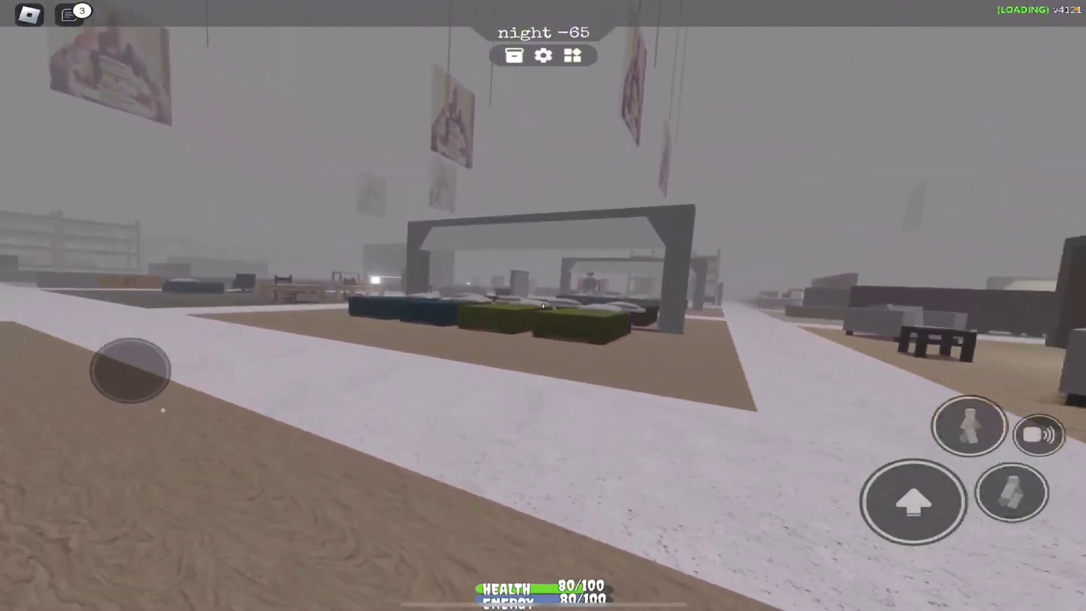
mouse_move(594, 254)
left_mouse_down()
mouse_move(721, 254)
mouse_move(467, 255)
mouse_move(662, 255)
left_mouse_up()
mouse_move(135, 366)
left_mouse_down()
mouse_move(106, 396)
mouse_move(119, 377)
left_mouse_up()
left_click_drag(594, 255, 721, 255)
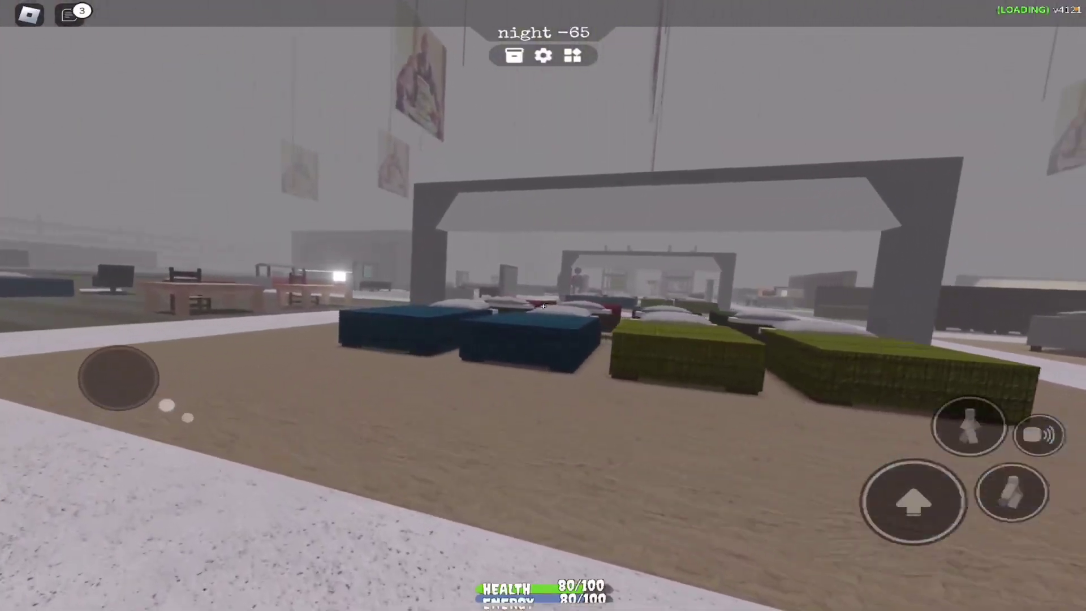
Follow the walkway away from the beds past the shelves and terminal.
left_click_drag(594, 255, 680, 255)
left_click_drag(157, 400, 246, 437)
left_click_drag(679, 254, 934, 255)
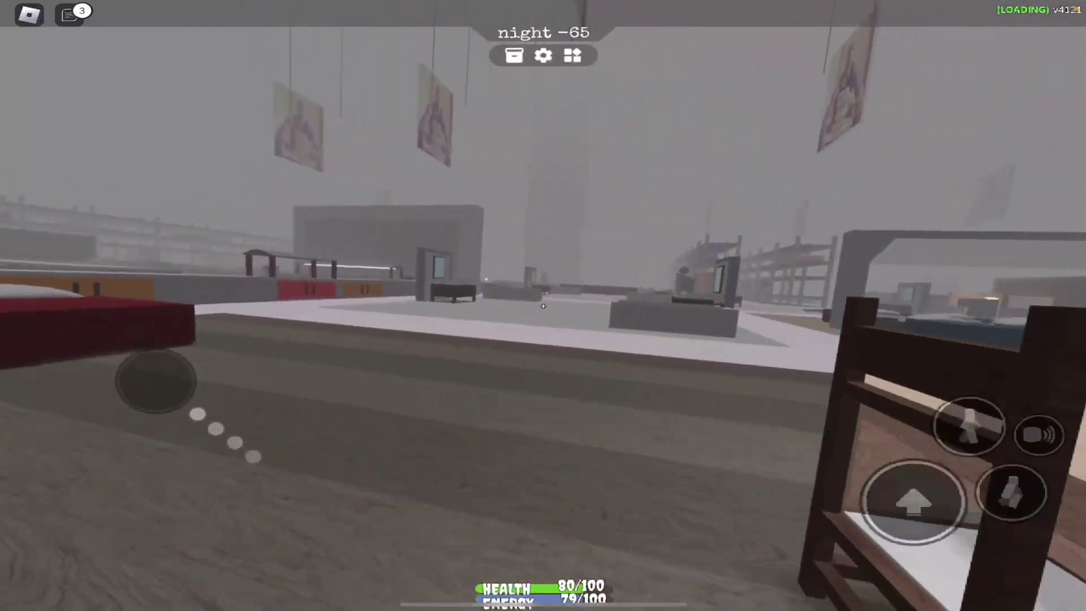
left_click_drag(721, 255, 551, 254)
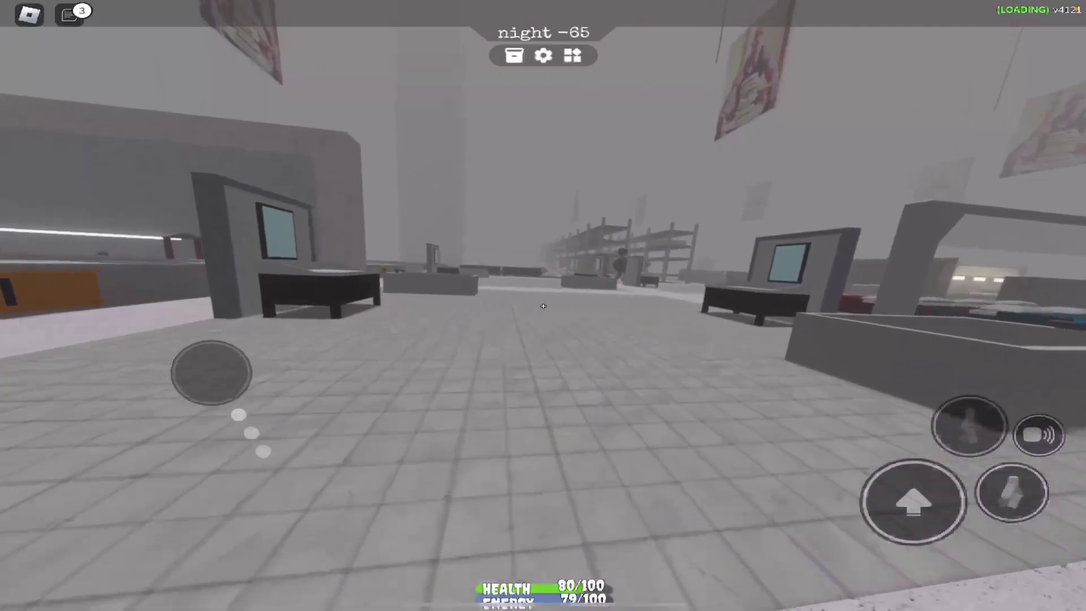
left_click_drag(763, 255, 527, 237)
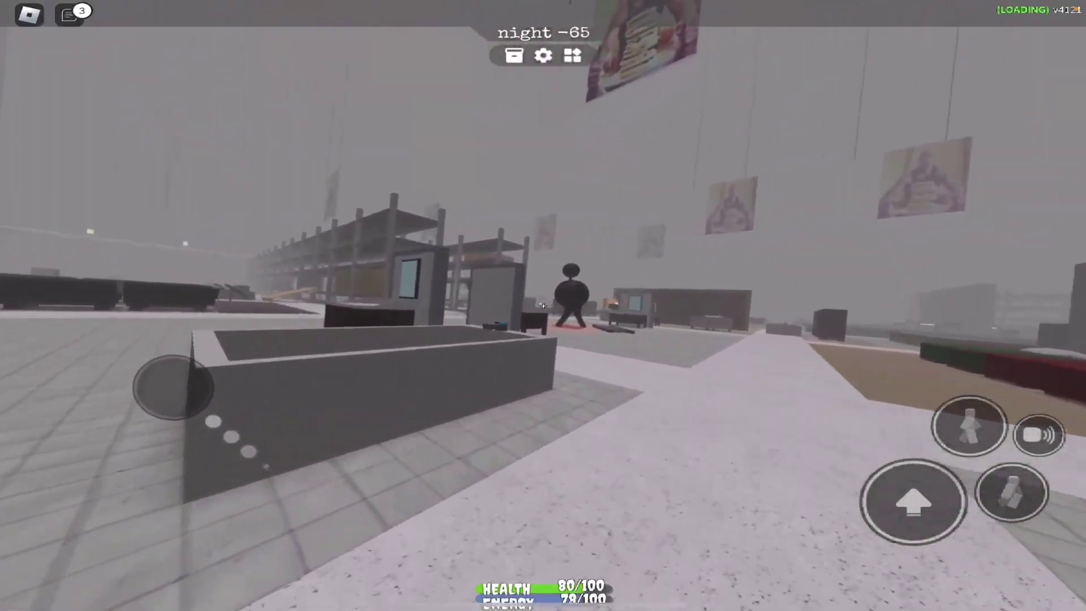
left_click_drag(174, 387, 140, 414)
left_click_drag(594, 255, 713, 254)
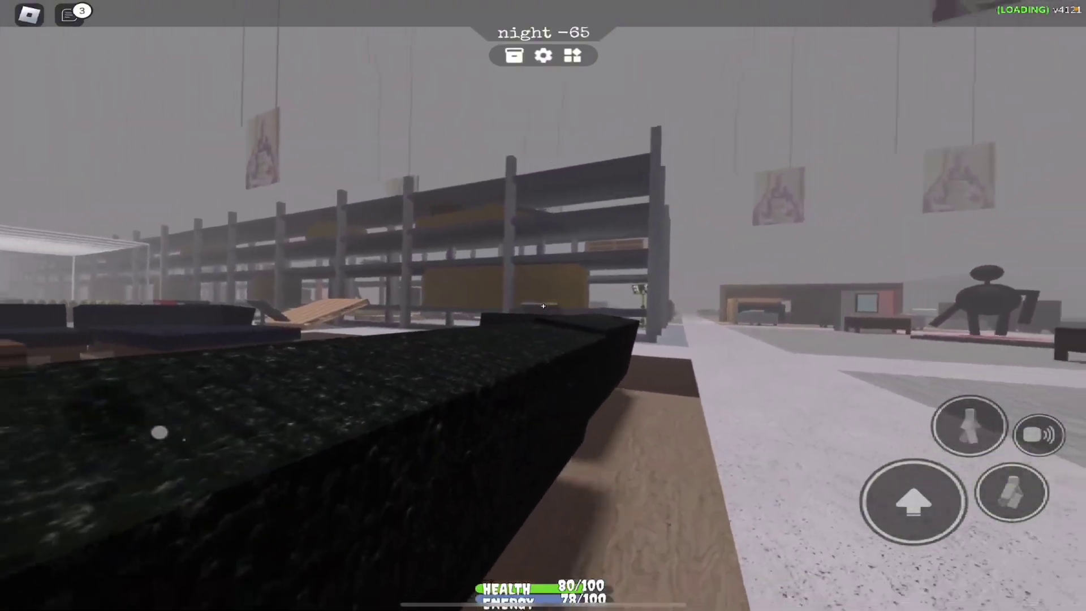
Walk past the pillar beside the black sofas and face the warehouse shelves.
left_click_drag(594, 255, 806, 255)
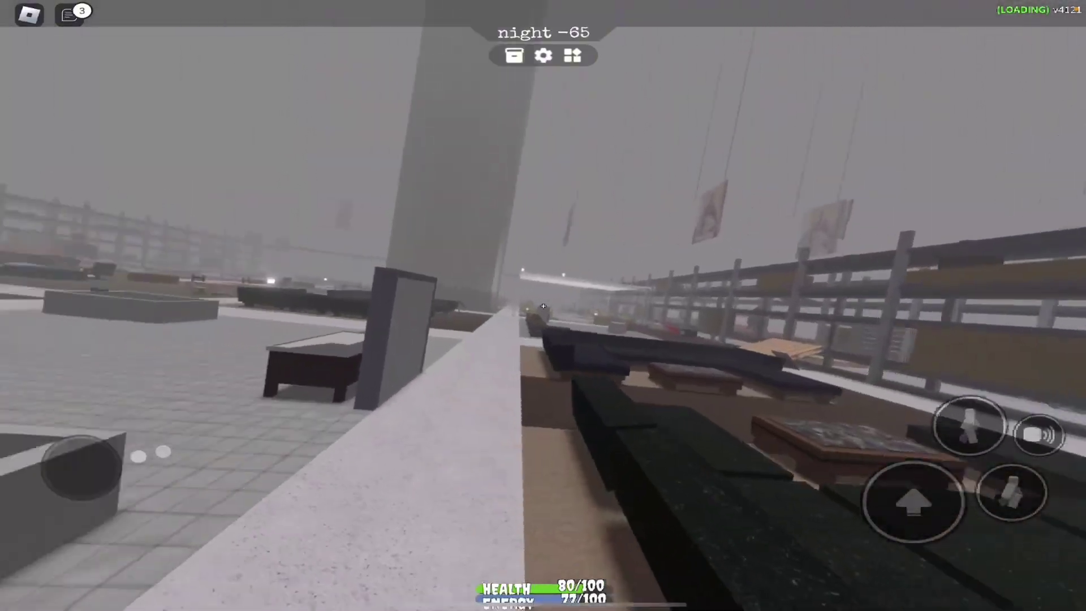
left_click_drag(80, 466, 194, 425)
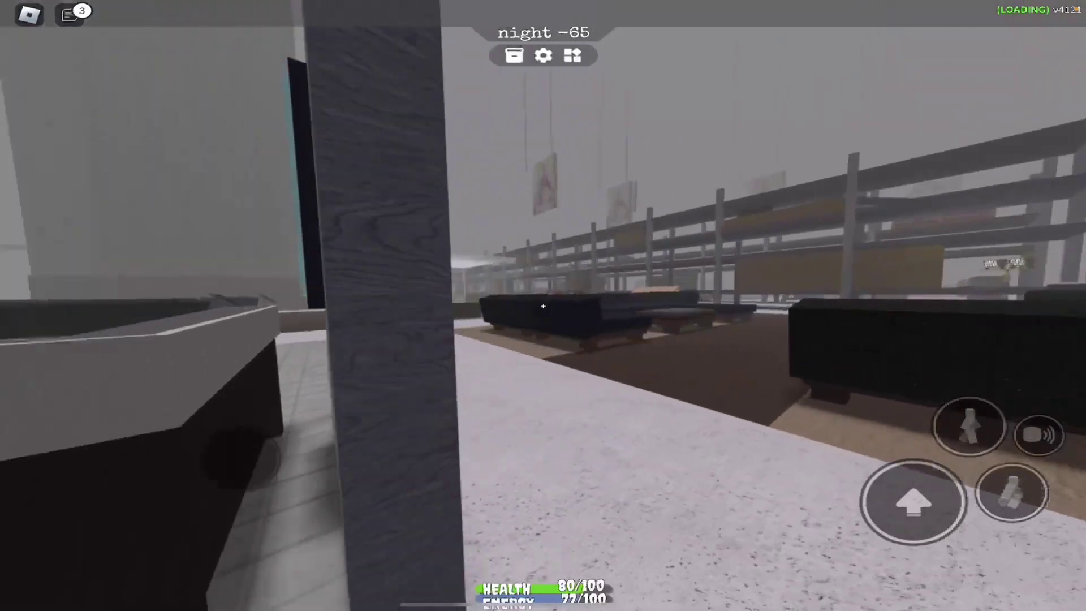
left_click_drag(233, 453, 222, 426)
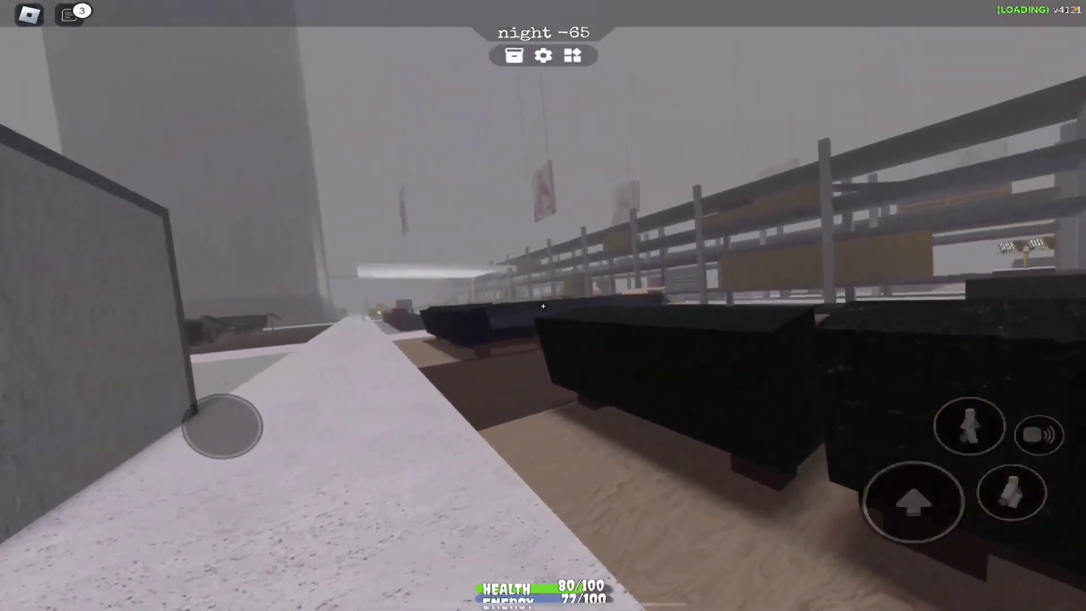
left_click_drag(160, 412, 196, 399)
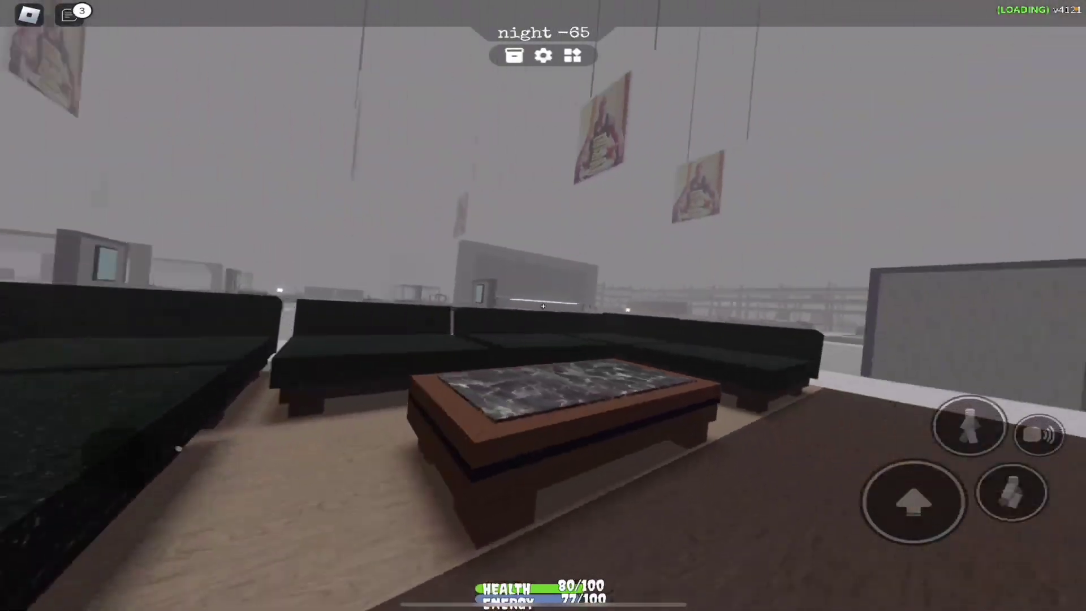
left_click_drag(179, 447, 173, 451)
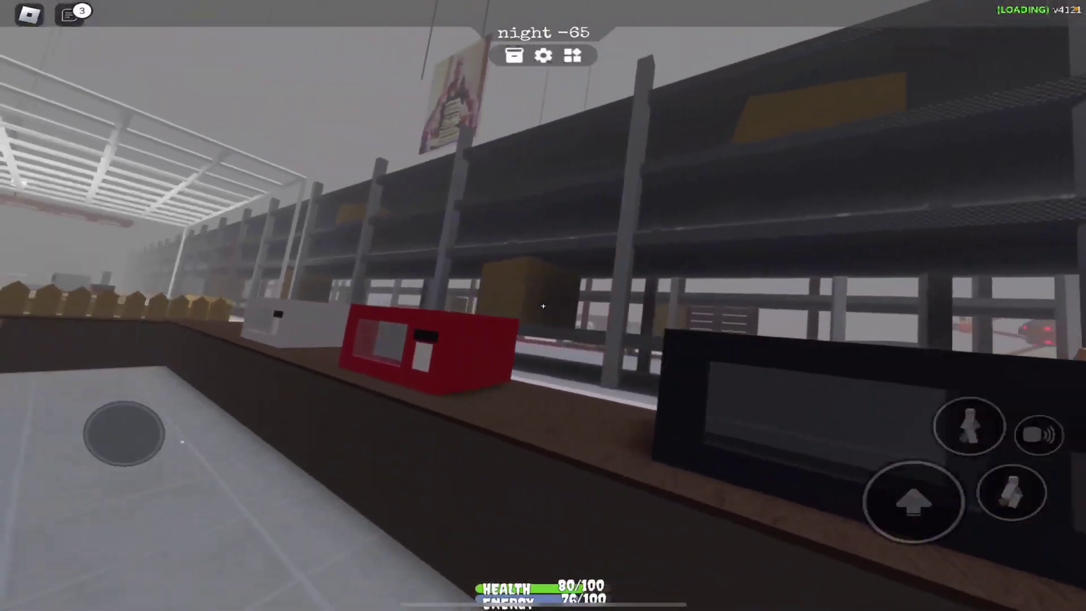
Walk past the microwave counter and laptop stand, through the lounge and down the corridor toward the creature.
mouse_move(174, 451)
left_mouse_down()
mouse_move(136, 424)
mouse_move(212, 424)
mouse_move(169, 411)
mouse_move(158, 388)
mouse_move(145, 388)
mouse_move(218, 456)
mouse_move(202, 388)
mouse_move(198, 397)
left_mouse_up()
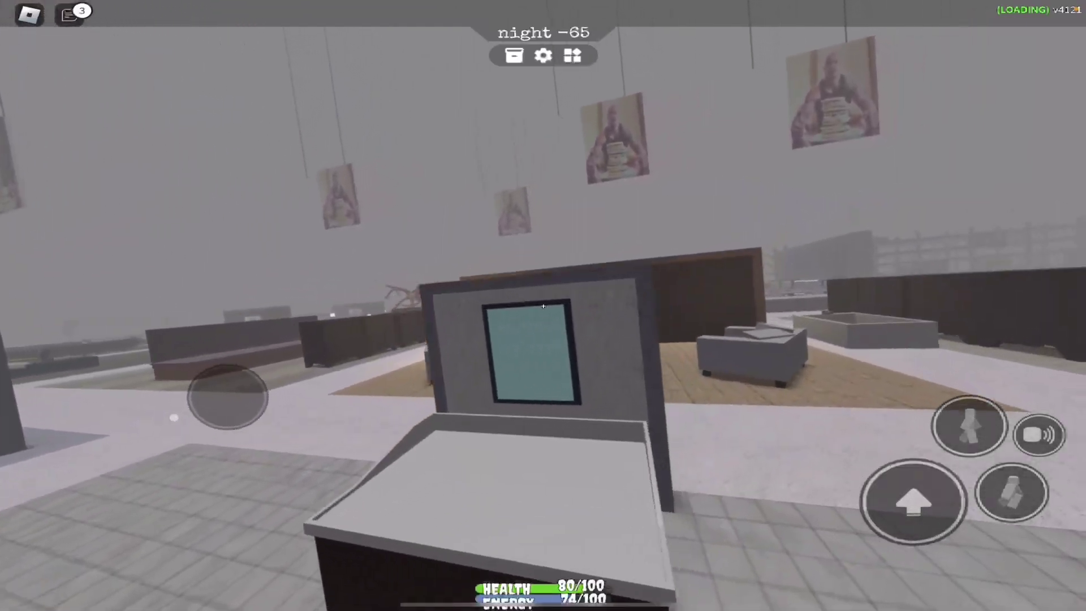
left_click_drag(227, 397, 224, 391)
mouse_move(166, 414)
left_mouse_down()
mouse_move(175, 376)
mouse_move(164, 373)
mouse_move(202, 376)
mouse_move(189, 373)
left_mouse_up()
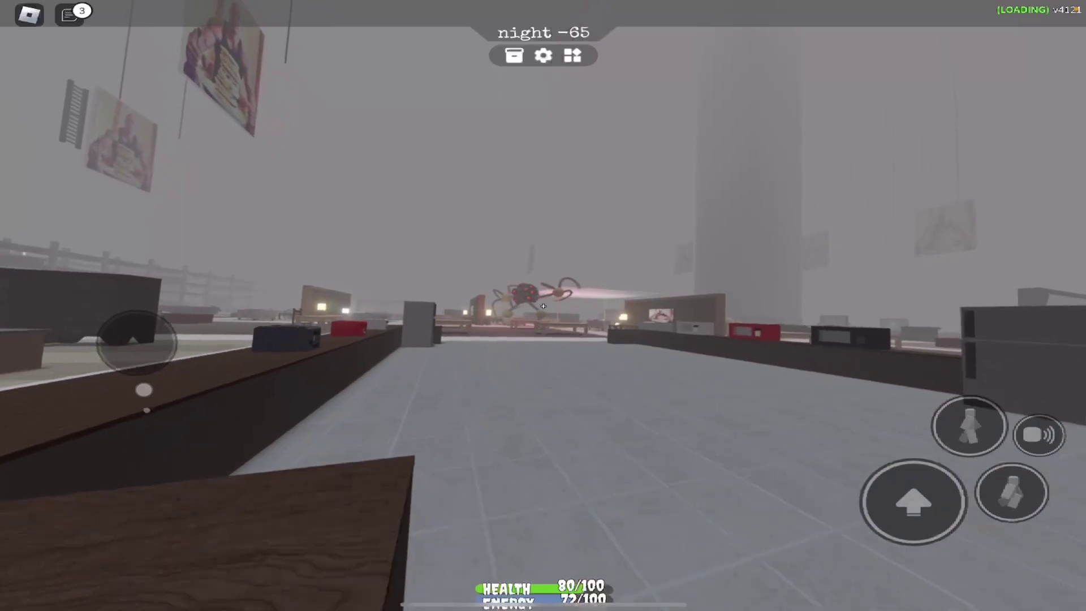
left_click_drag(144, 390, 143, 389)
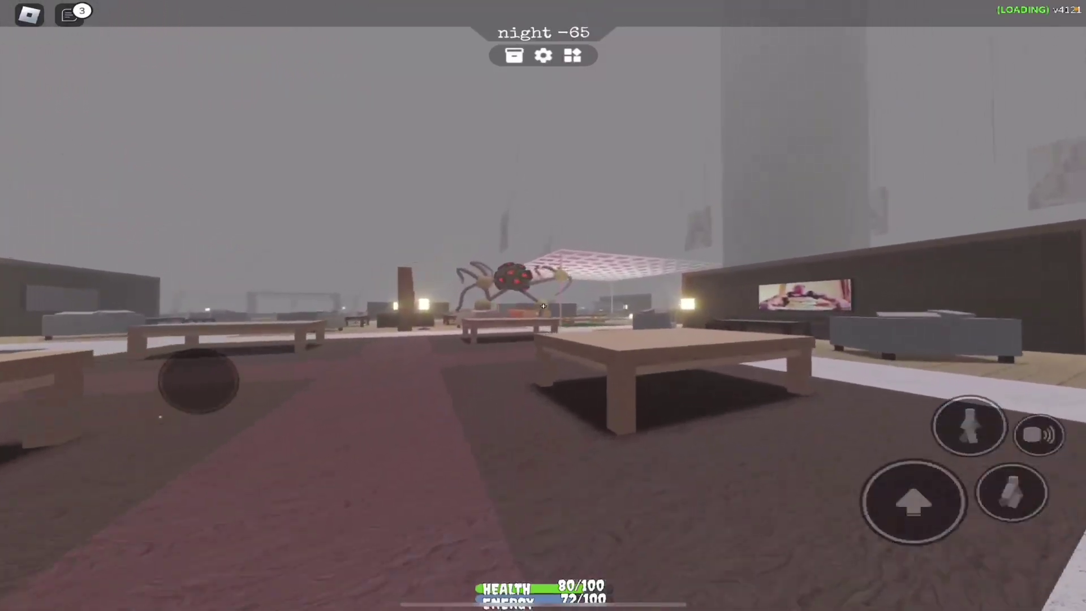
left_click_drag(160, 415, 162, 411)
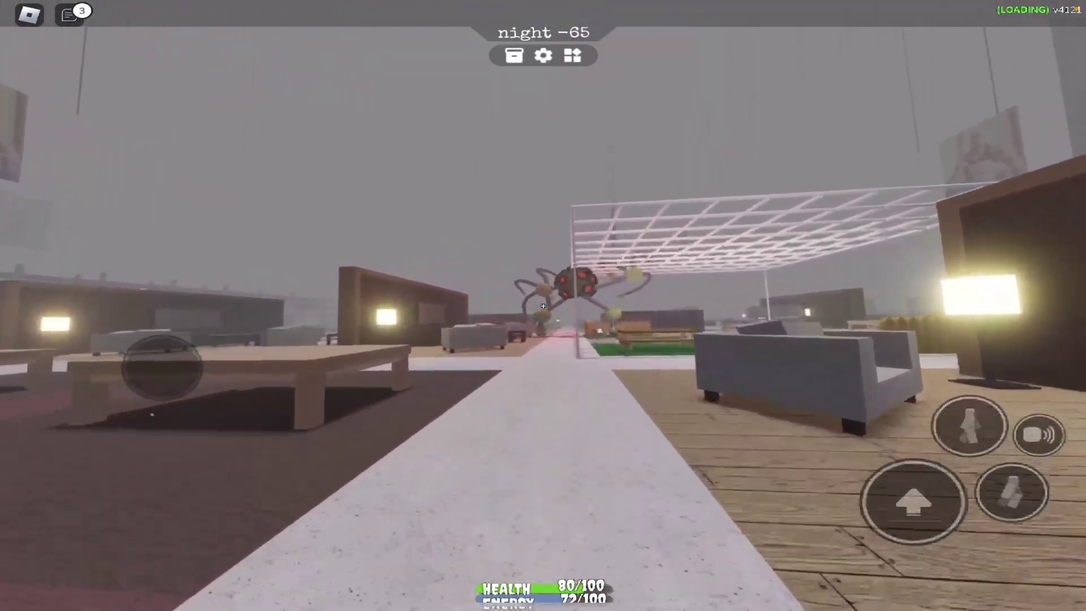
mouse_move(161, 367)
left_mouse_down()
mouse_move(162, 465)
mouse_move(174, 484)
mouse_move(204, 475)
mouse_move(223, 448)
mouse_move(245, 448)
mouse_move(252, 422)
mouse_move(212, 391)
left_mouse_up()
Walk past the wooden board and pillar onto the white path by the benches.
key("w")
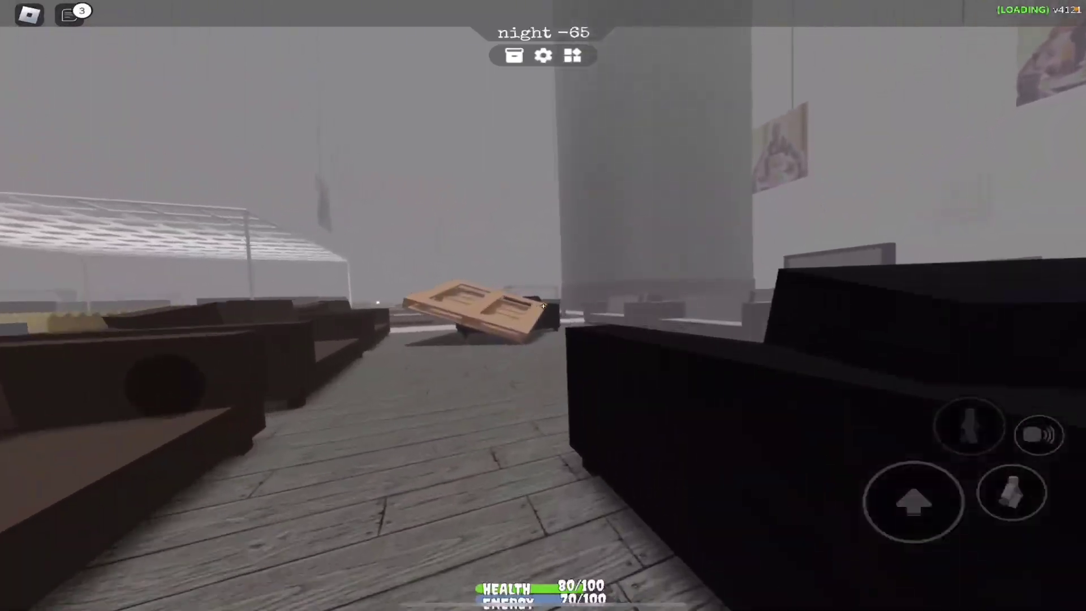
key("w")
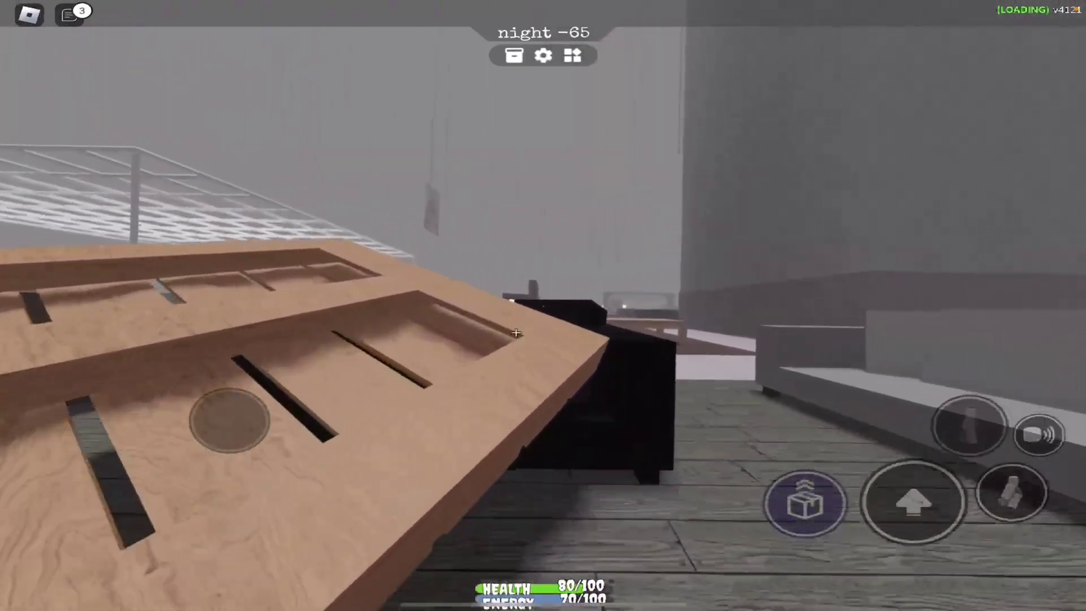
key("w")
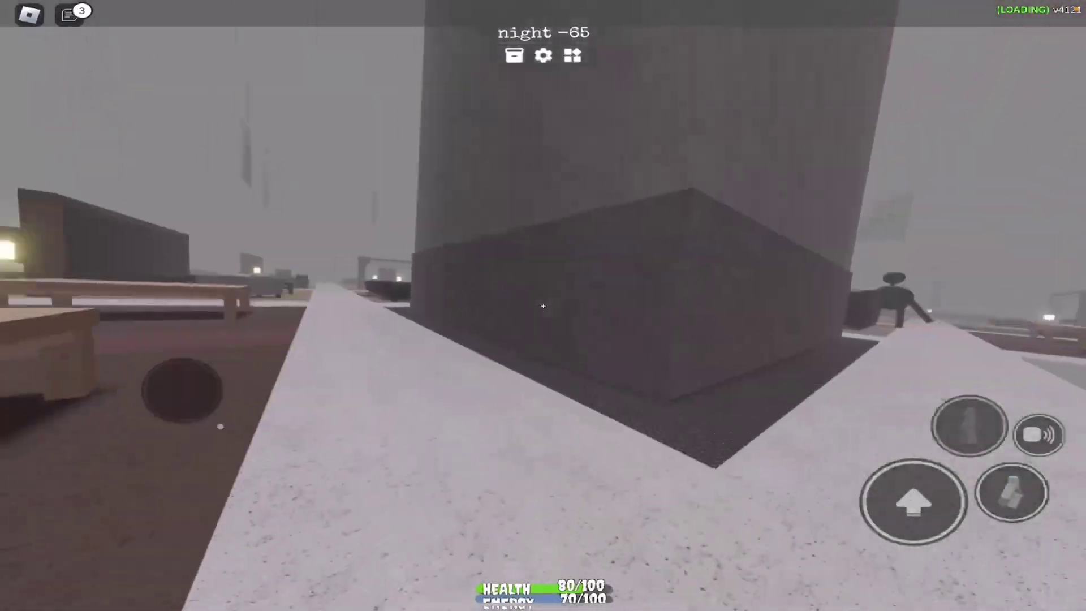
key("w")
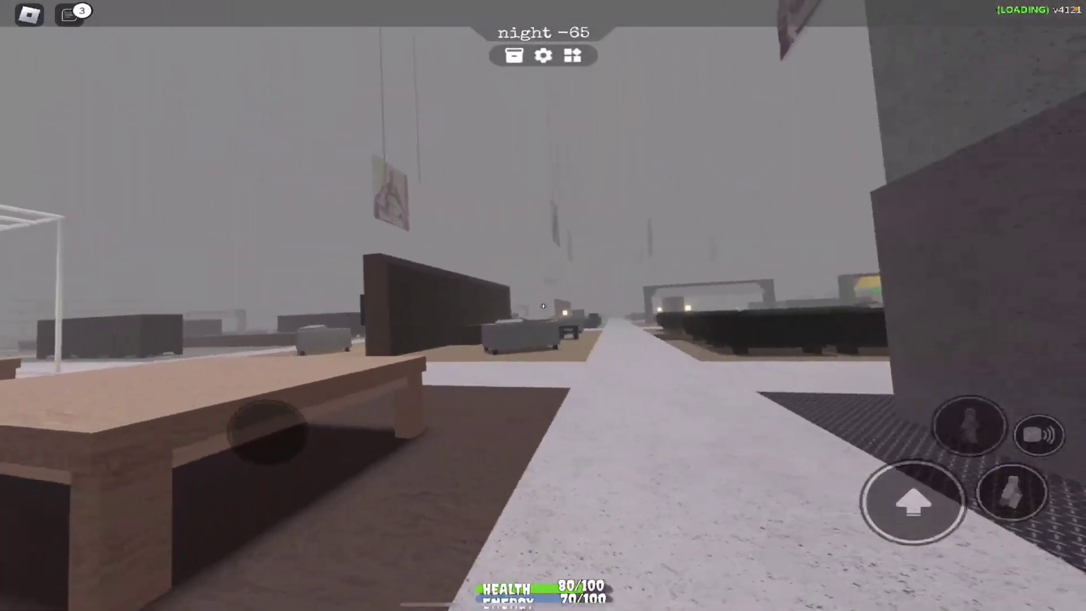
key("w")
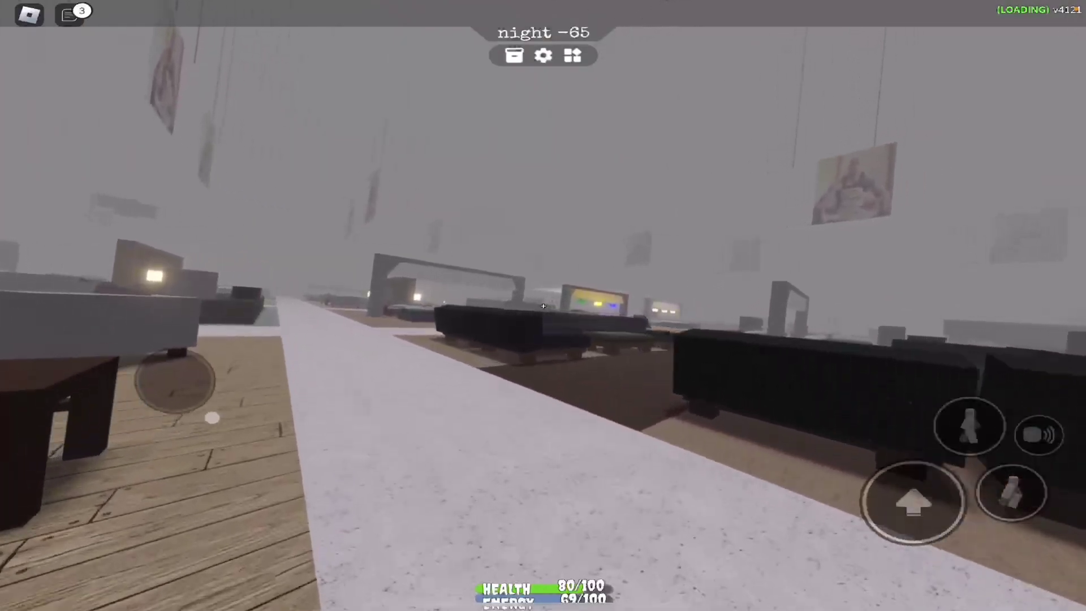
Continue along the white path past the sofas and beds, then show the chat messages.
key("w")
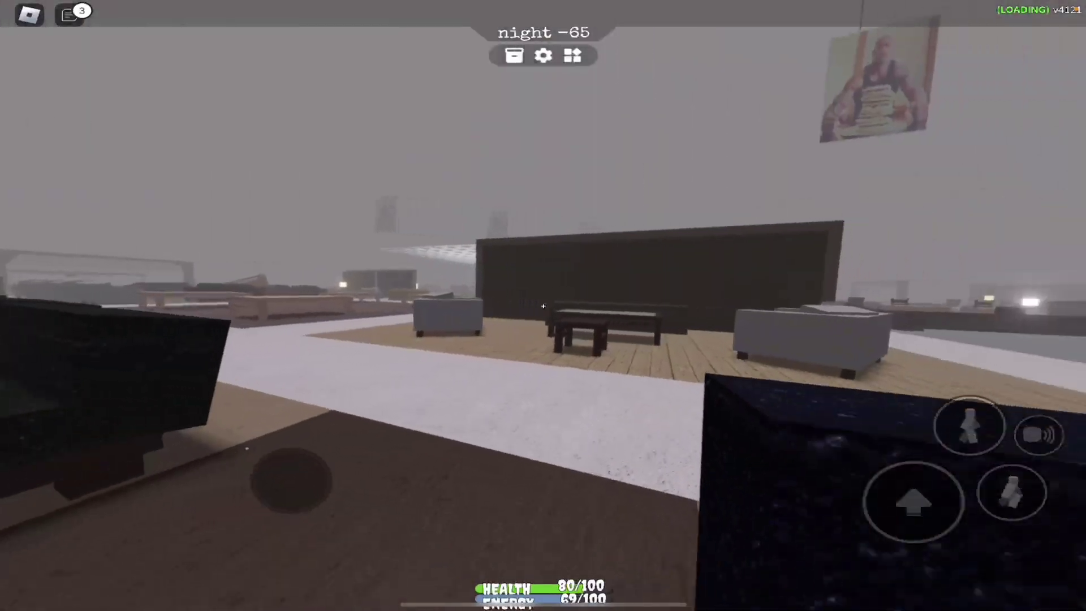
key("w")
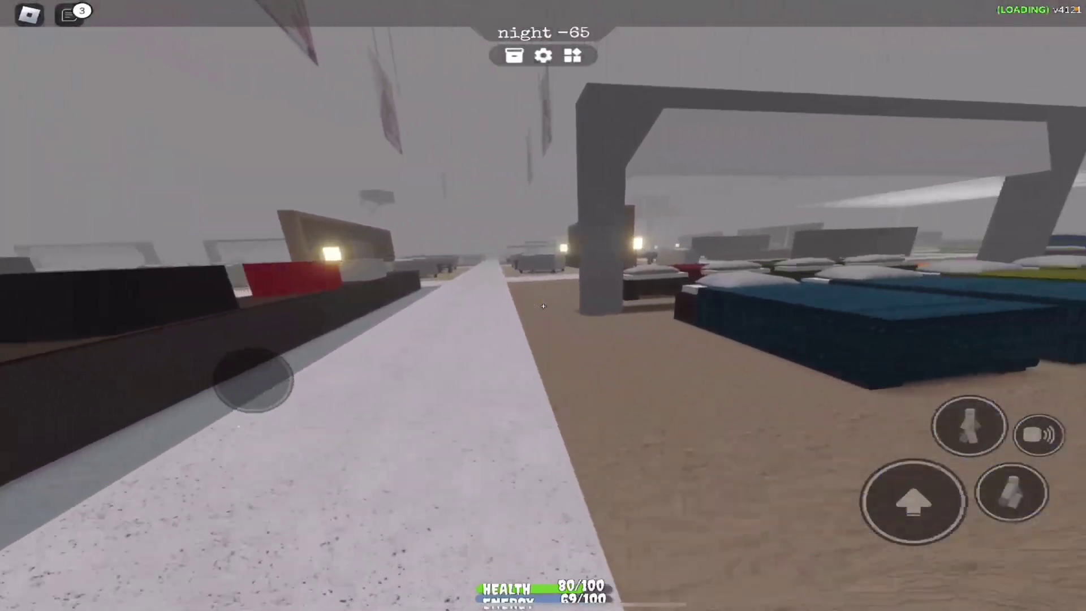
key("w")
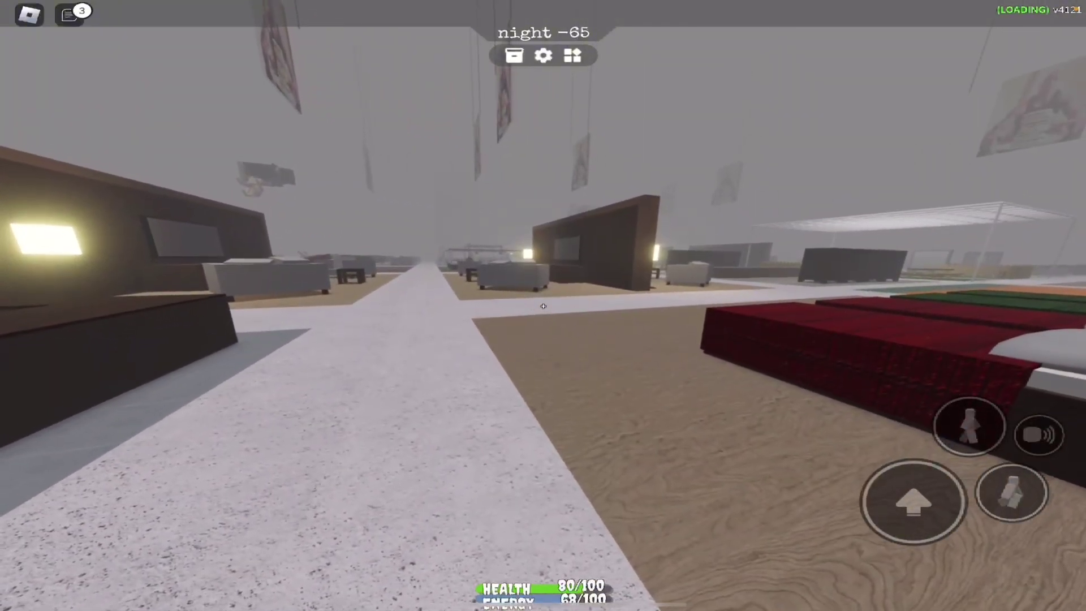
left_click(68, 14)
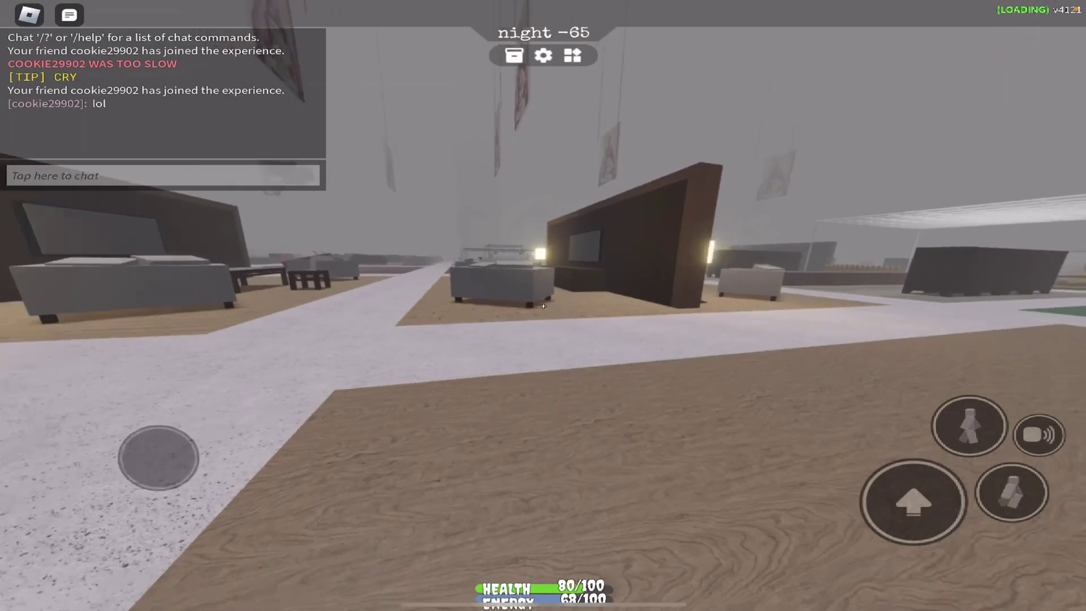
Walk back past the beds and booth onto the wooden floor to the picnic table and fence.
key("w")
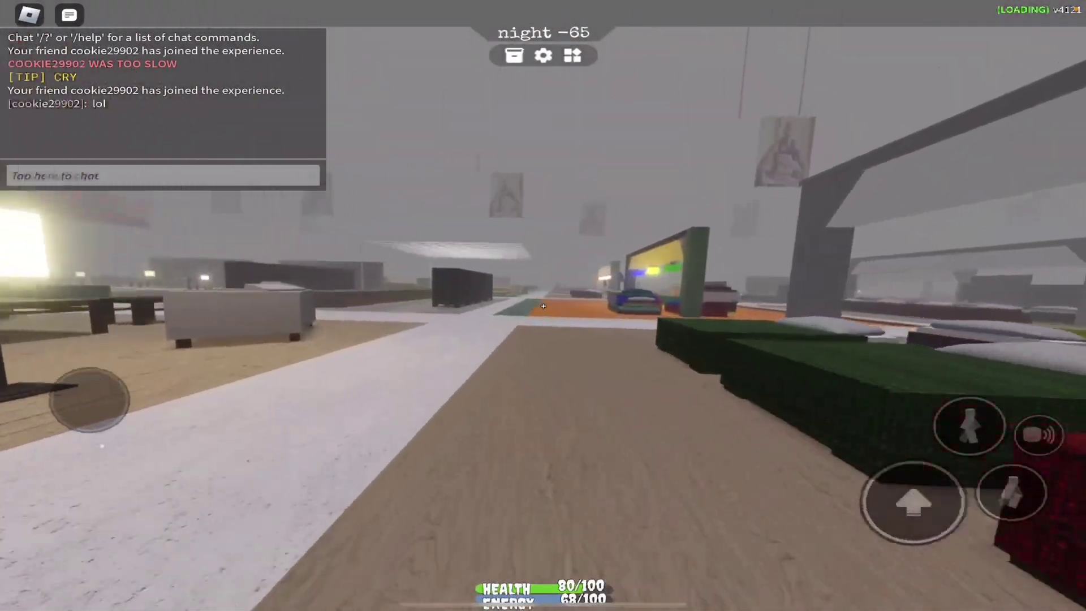
key("w")
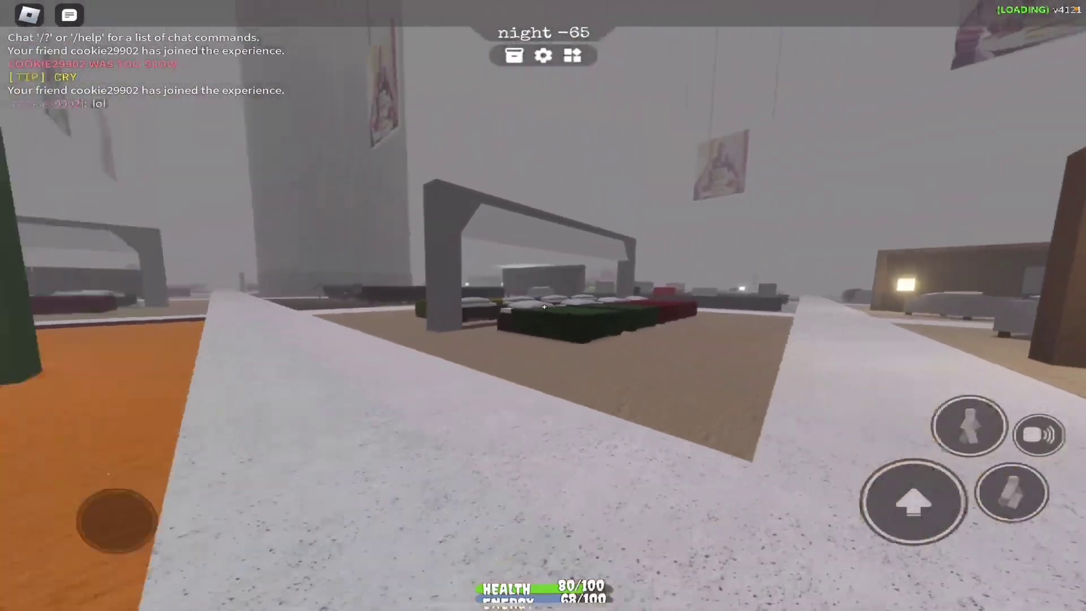
key("w")
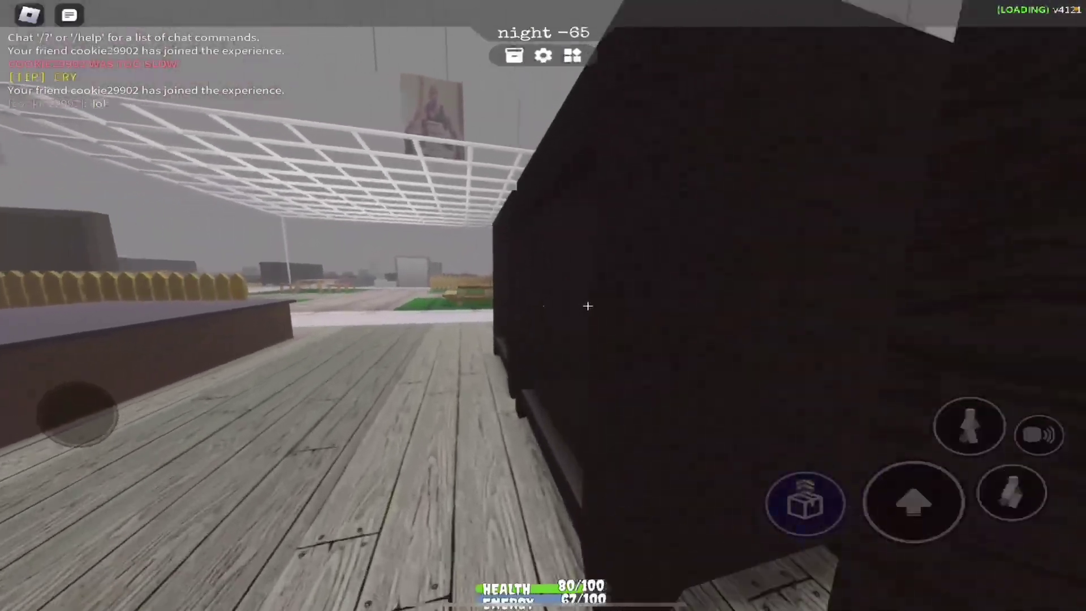
key("w")
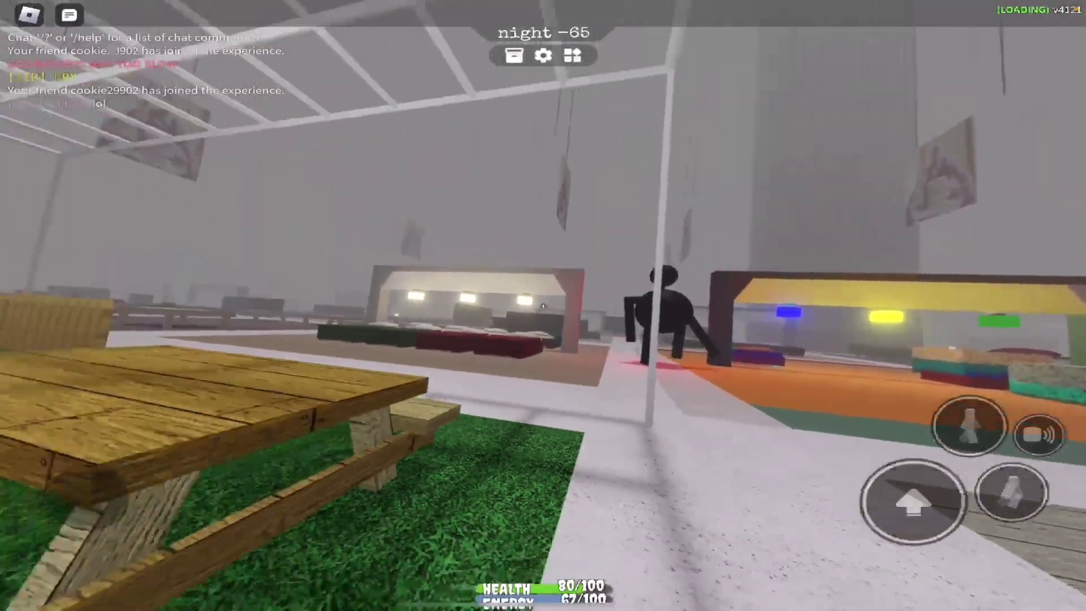
key("w")
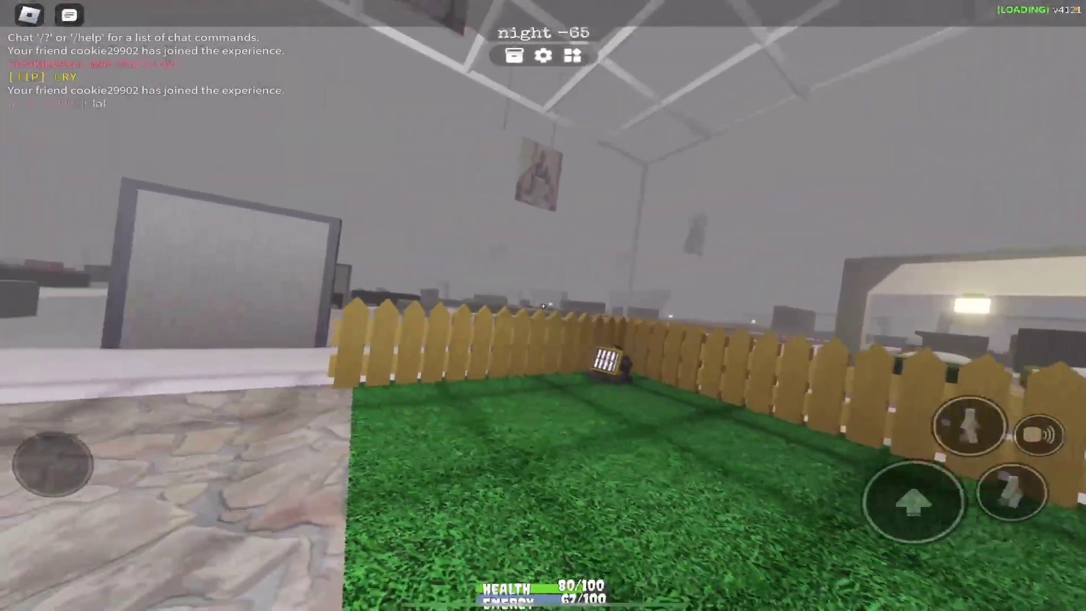
key("w")
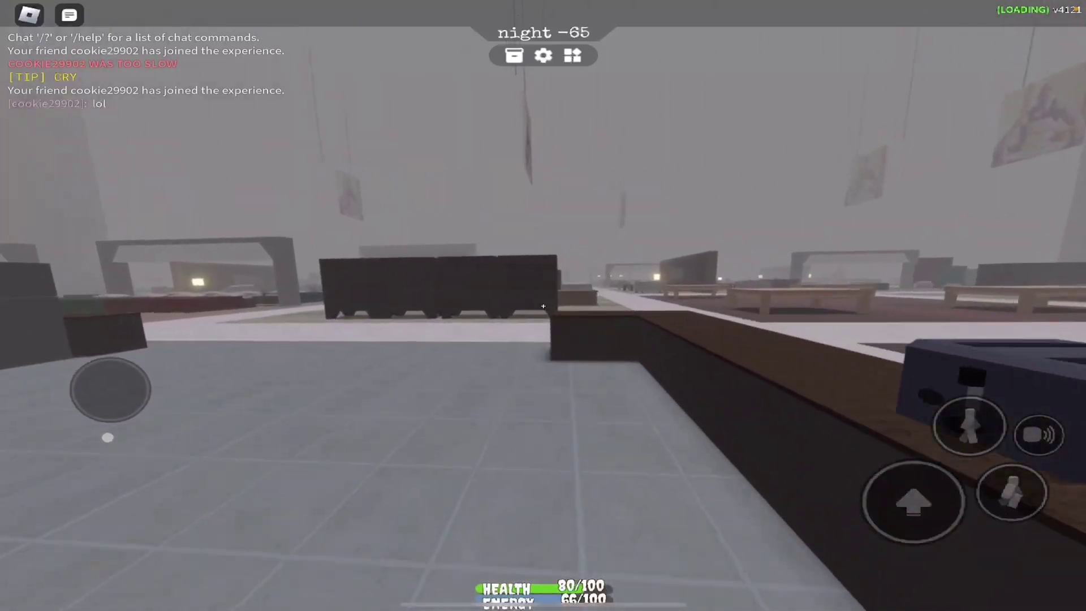
Pass the benches and long tables and walk along the counter toward the burgers.
key("w")
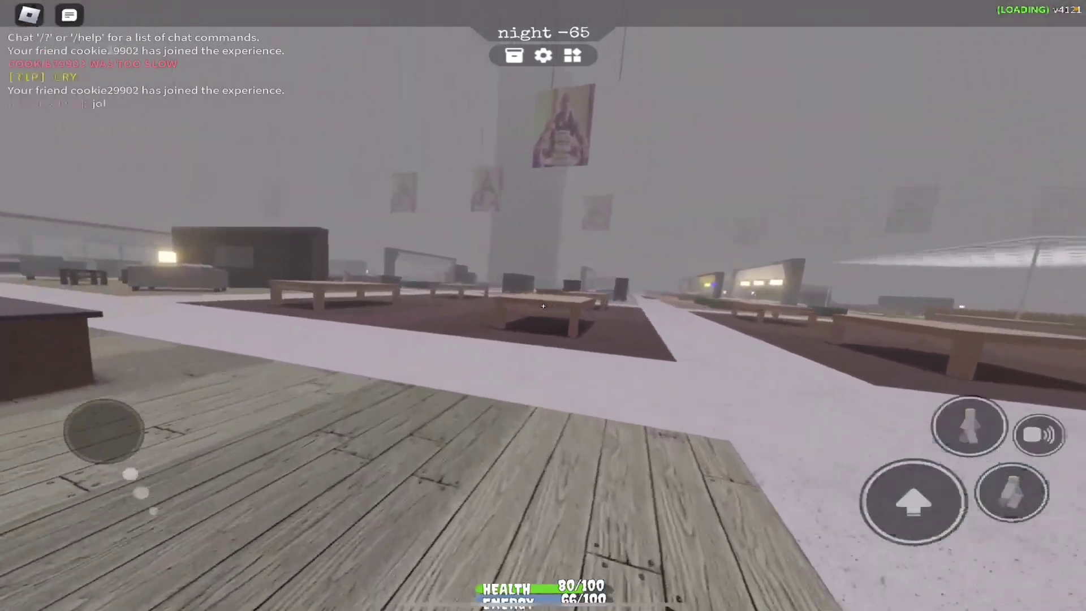
key("w")
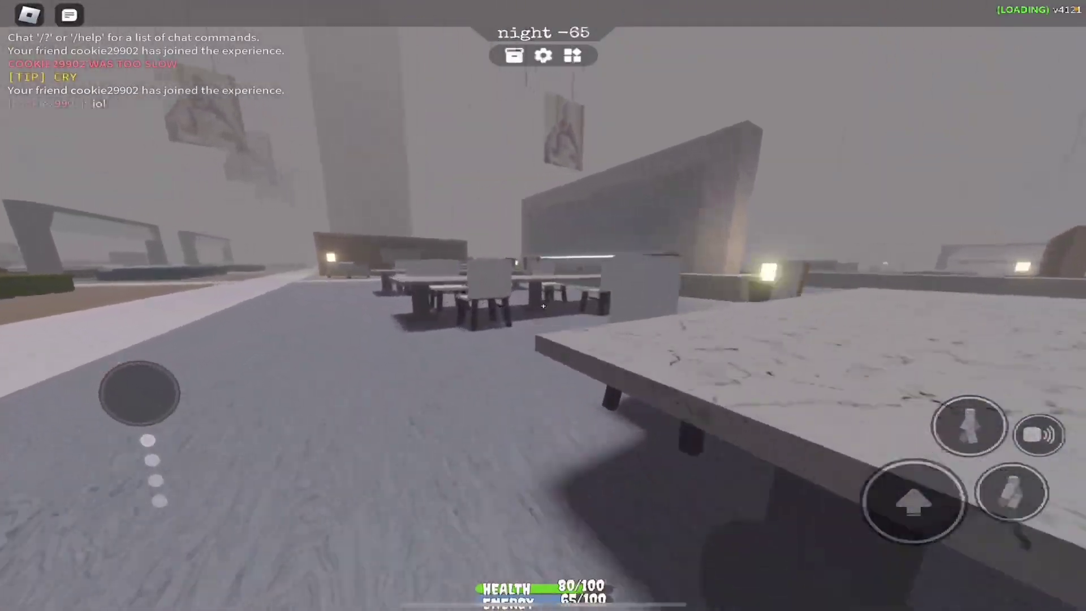
key("w")
key("w")
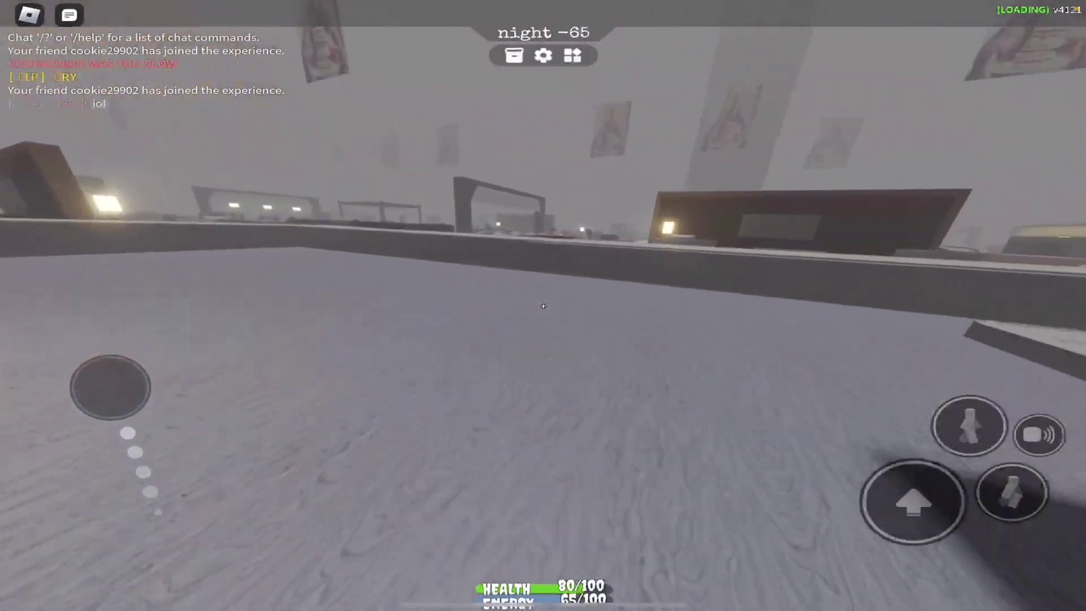
key("w")
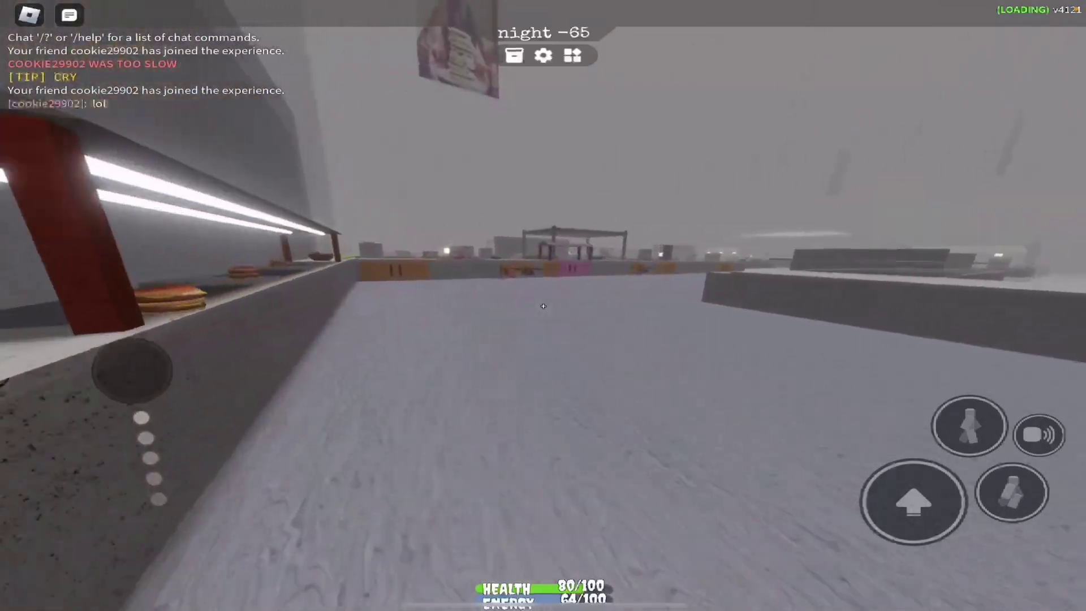
key("w")
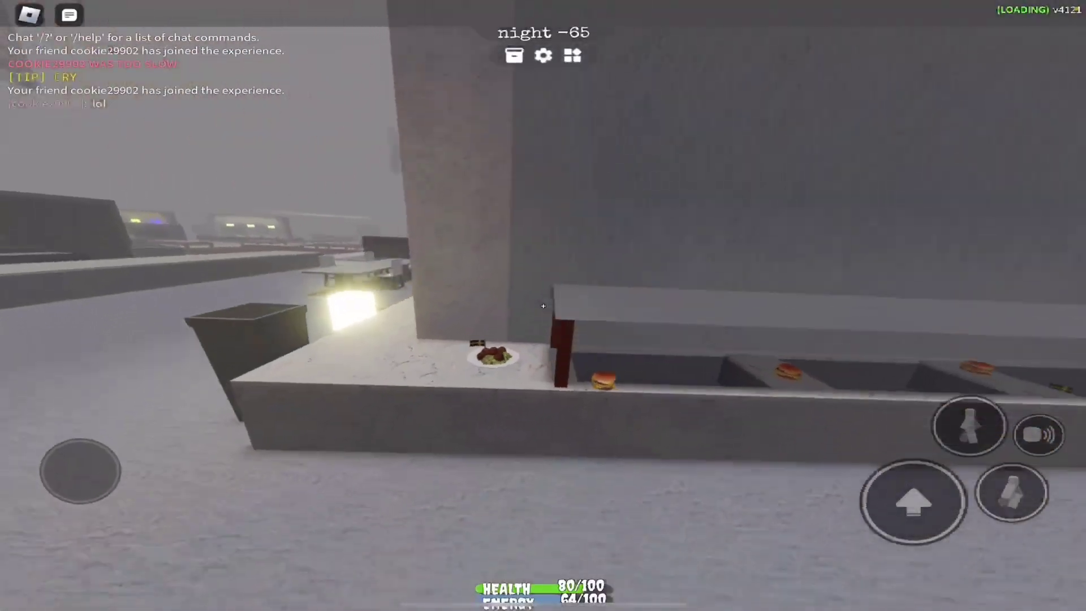
key("w")
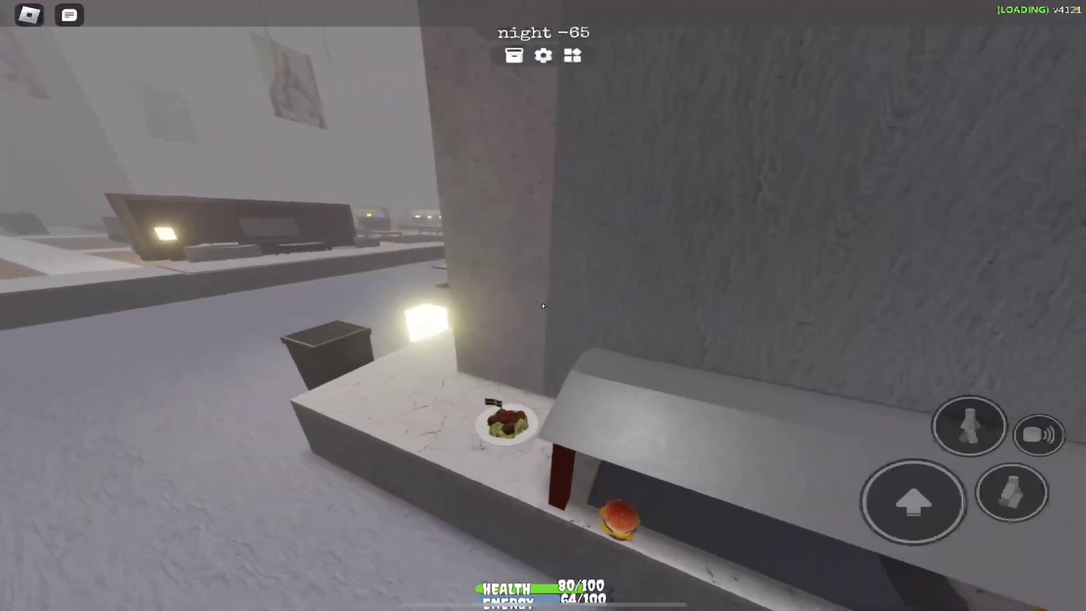
Pick up the burger, then grab the chips and the 2 litre of Bob from the next counter.
key("e")
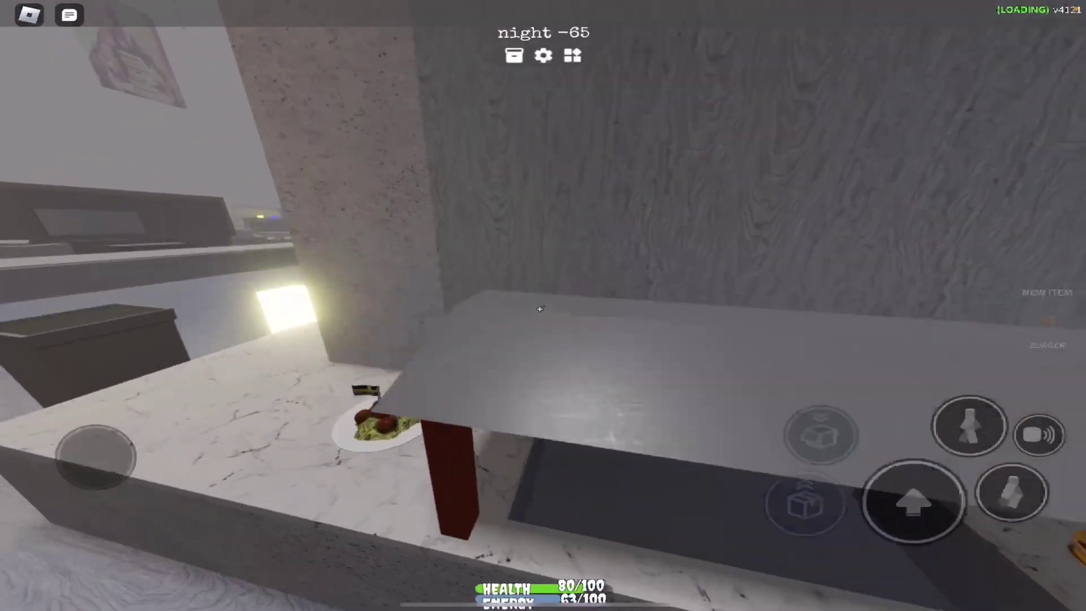
key("w")
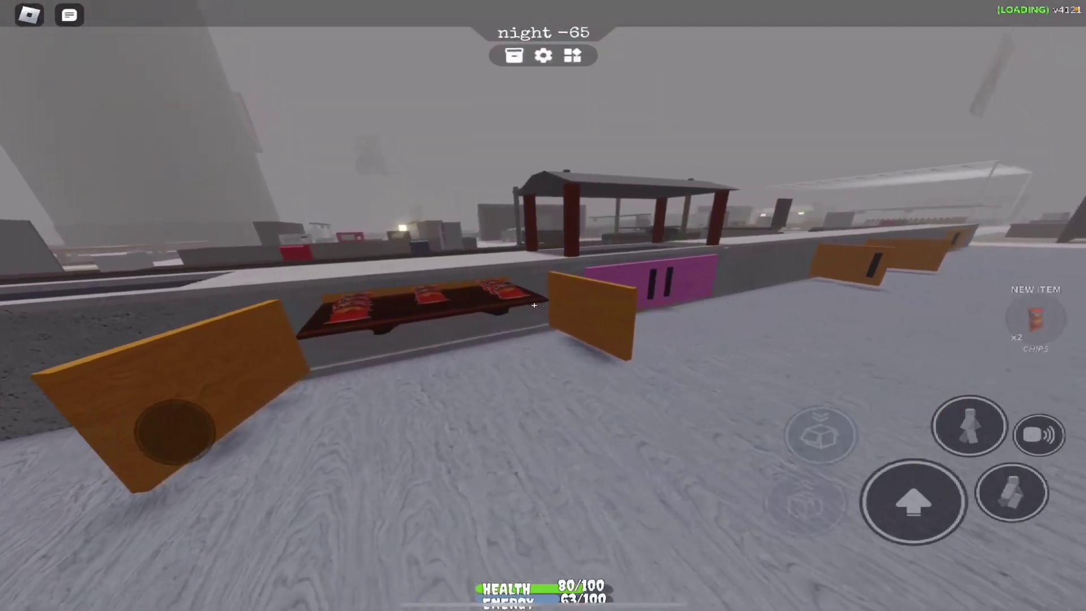
key("w")
key("space")
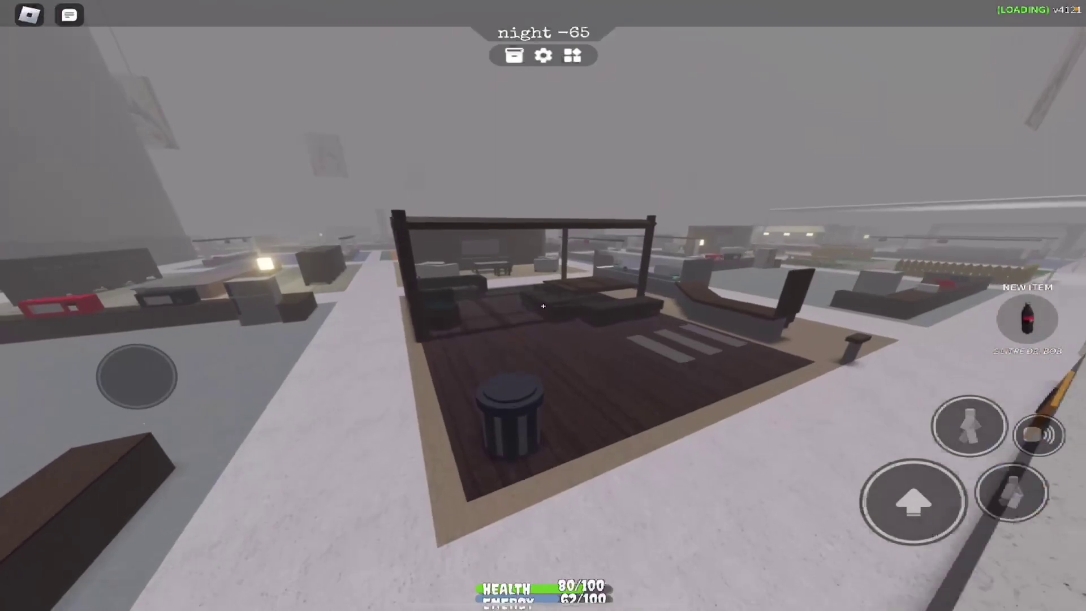
Step down and walk past the coloured play area onto the white floor facing the tables.
key("w")
key("w")
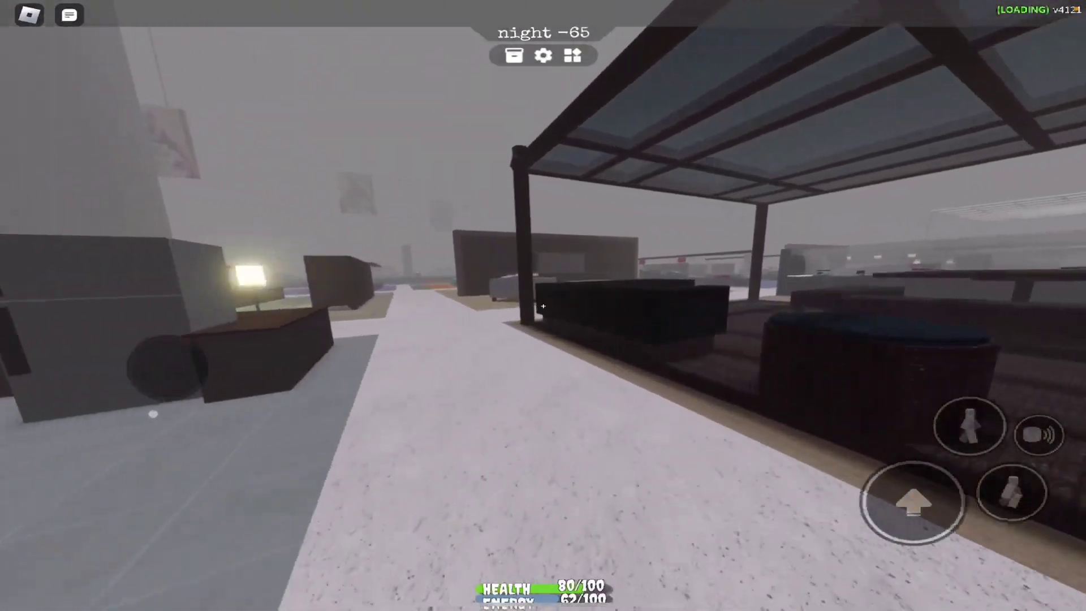
key("w")
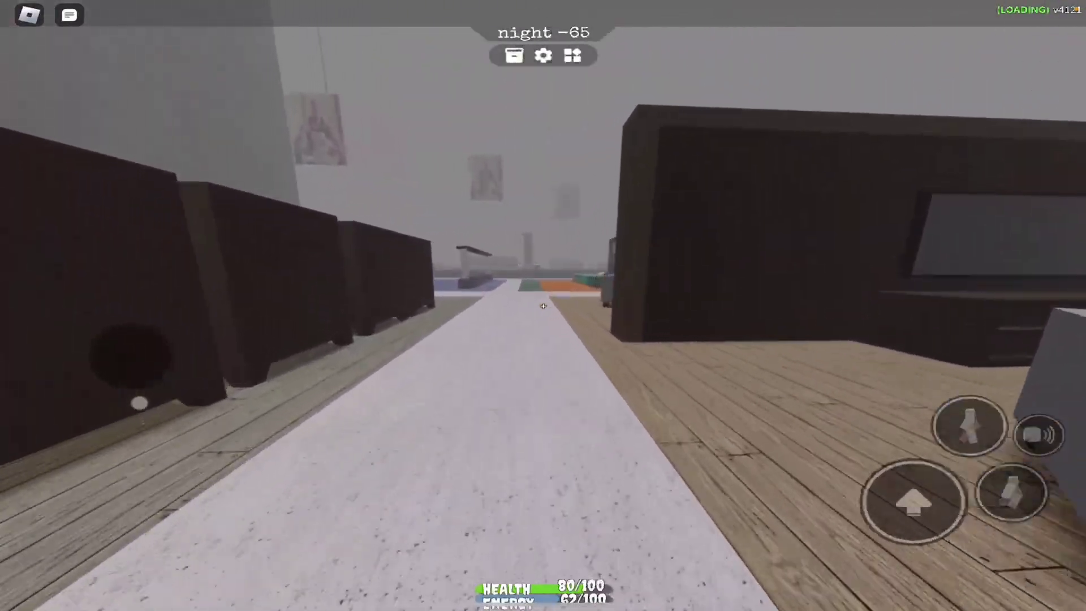
key("w")
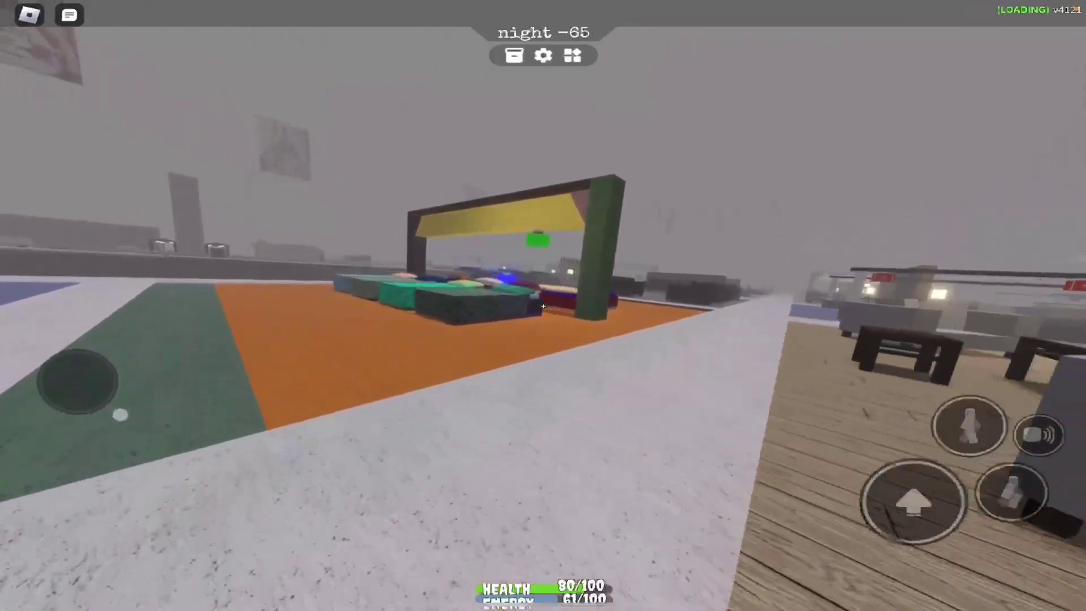
key("w")
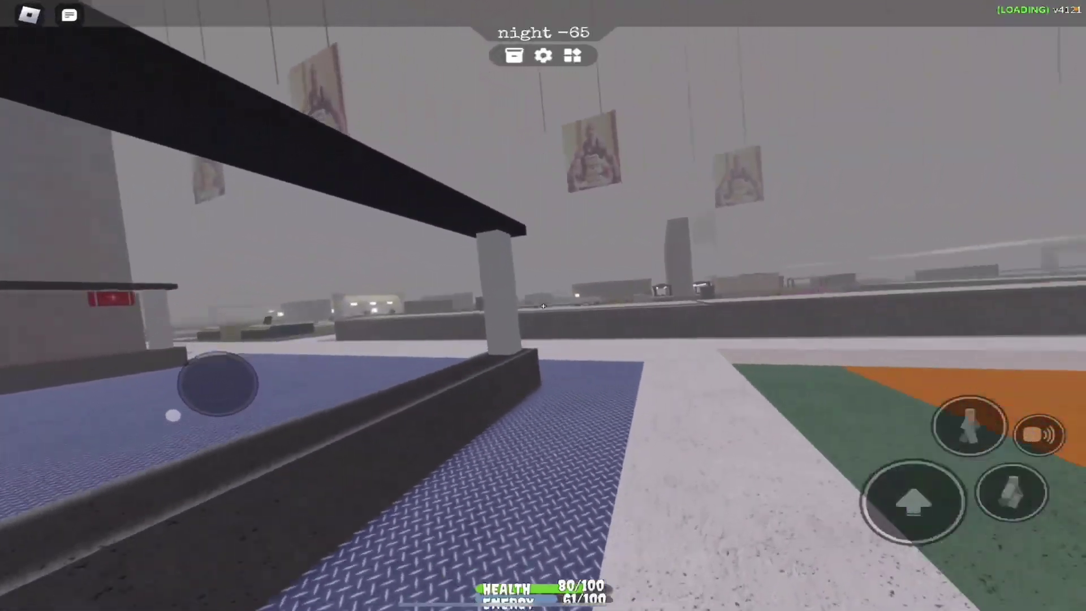
key("w")
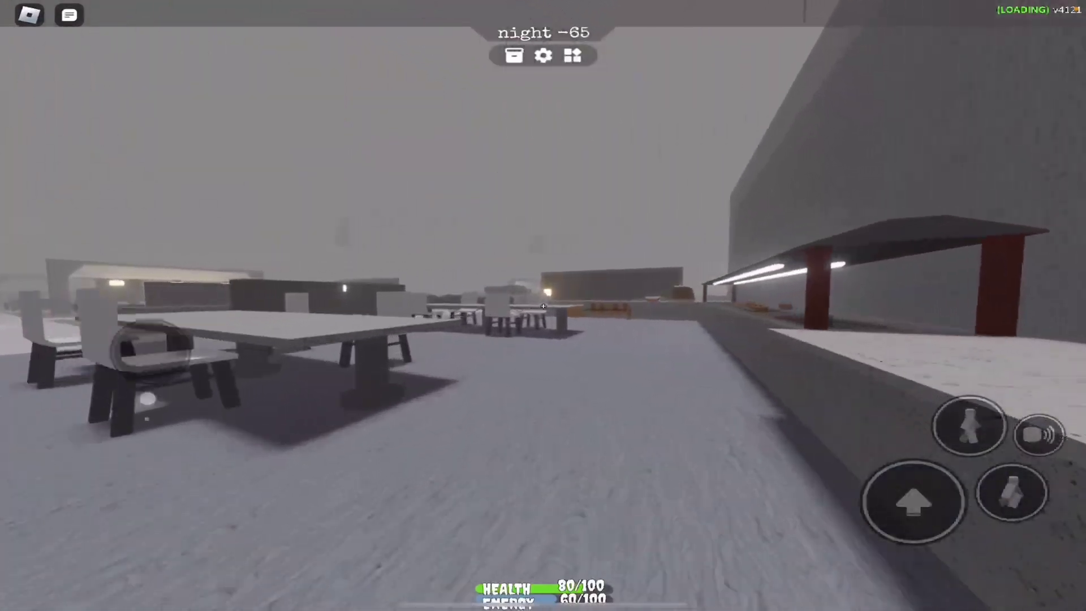
Cross past the tables and wooden crates toward the red wall and dark cabinets.
key("w")
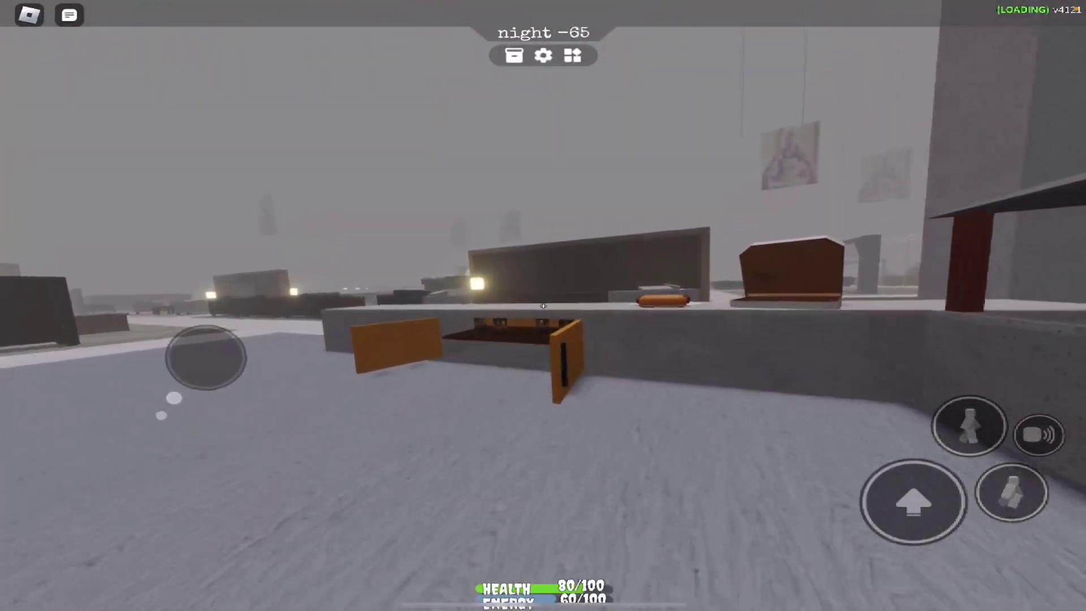
key("w")
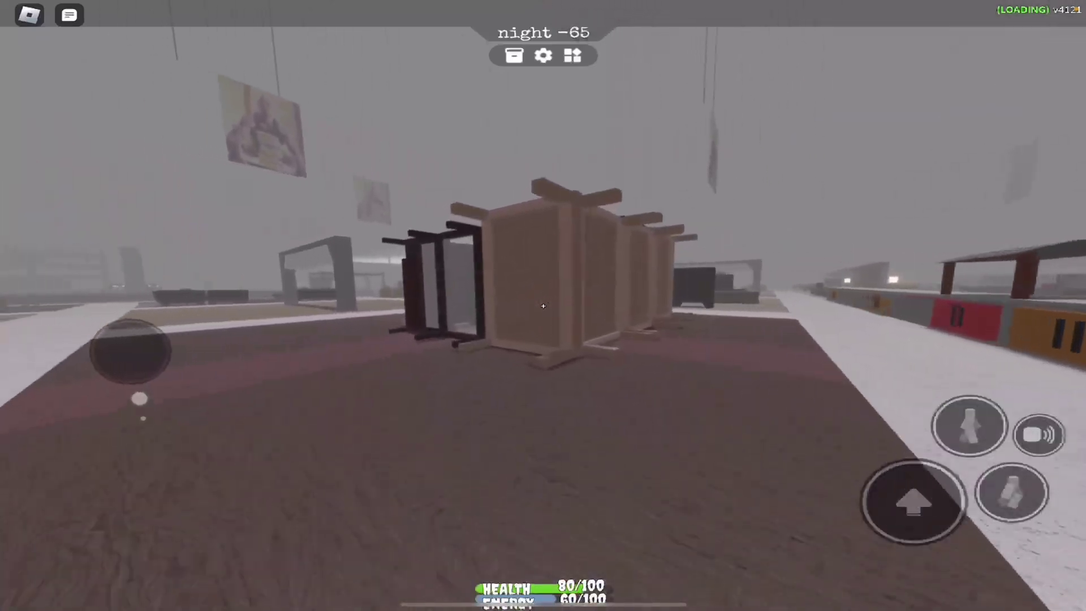
key("w")
key("w")
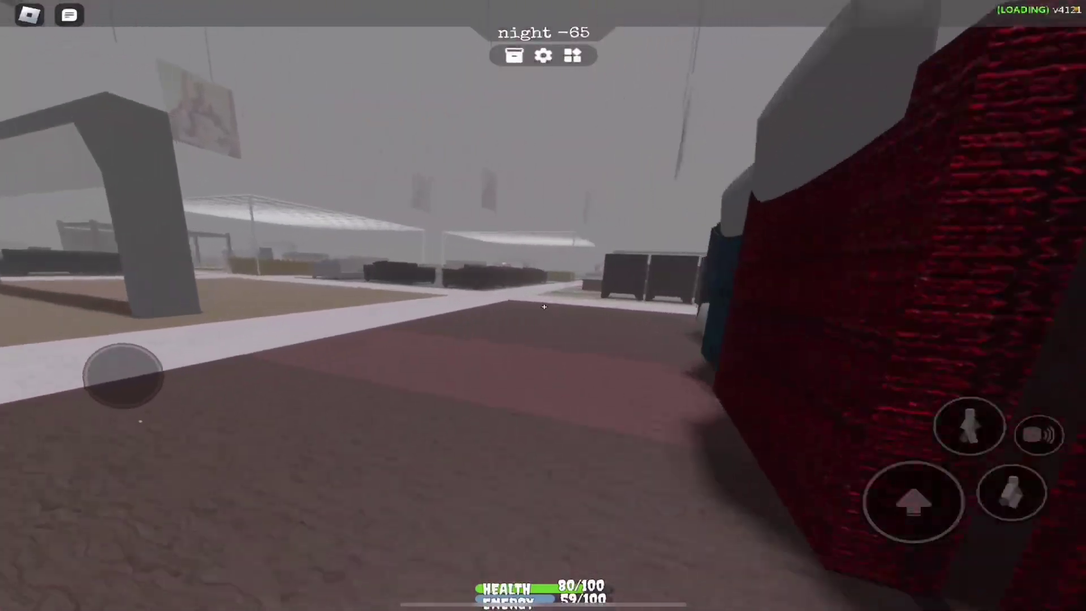
key("w")
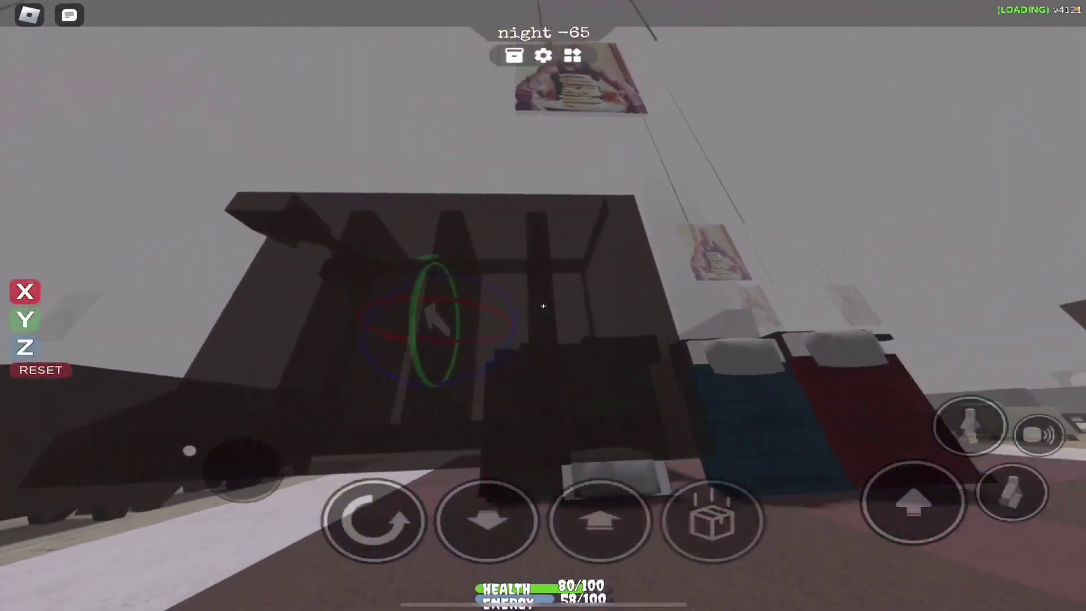
Rotate the held dark crate through several angles and set it upright on the hideout floor.
key("r")
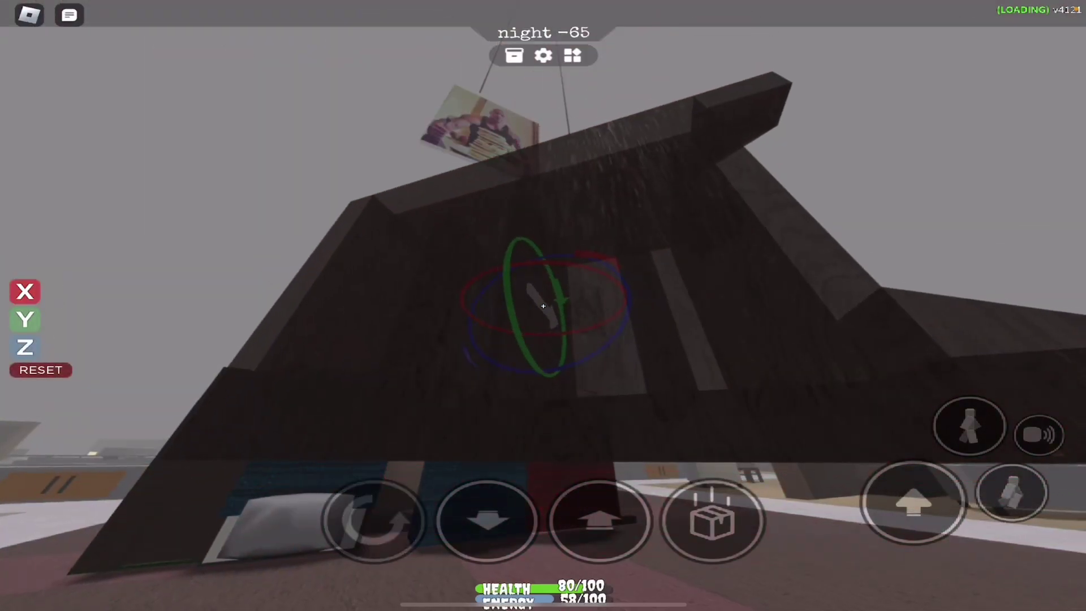
key("r")
key("r")
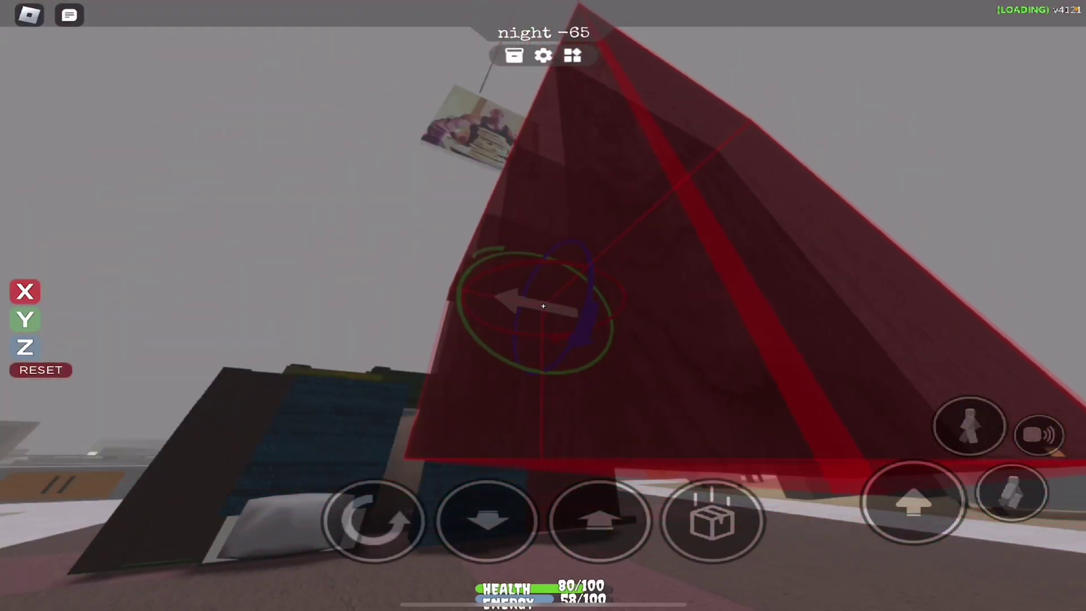
key("r")
key("r")
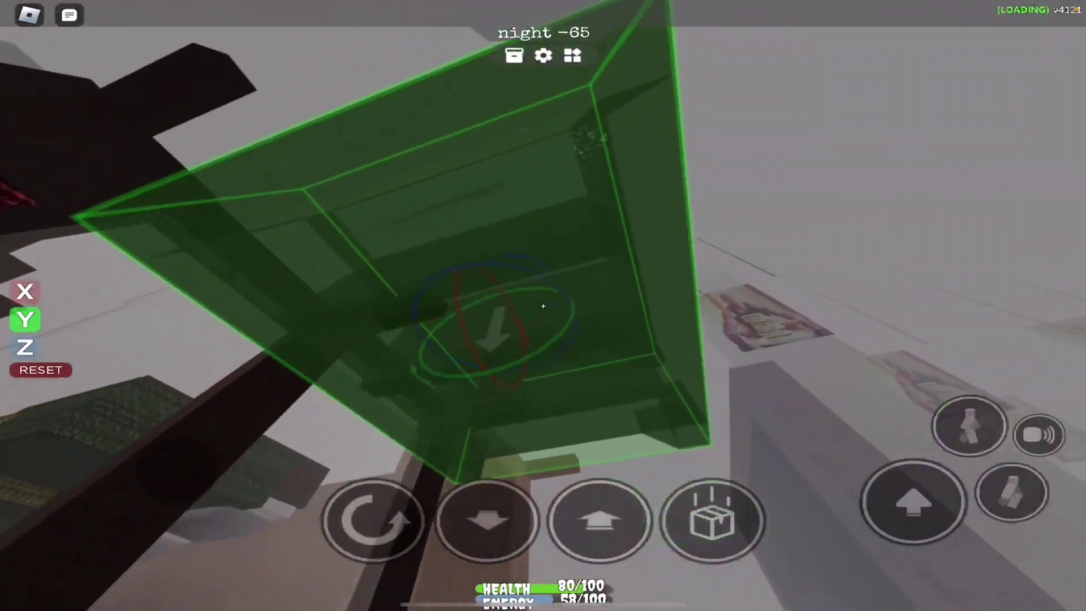
left_click(543, 306)
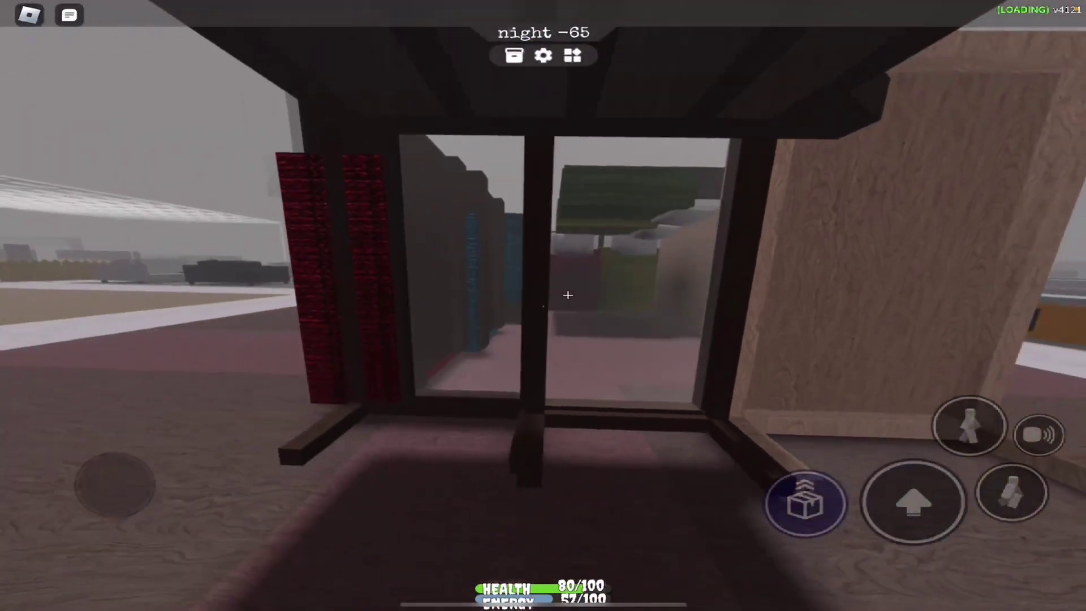
Stand a glass panel upright near the doorway and fix it into the hideout wall.
left_click(803, 502)
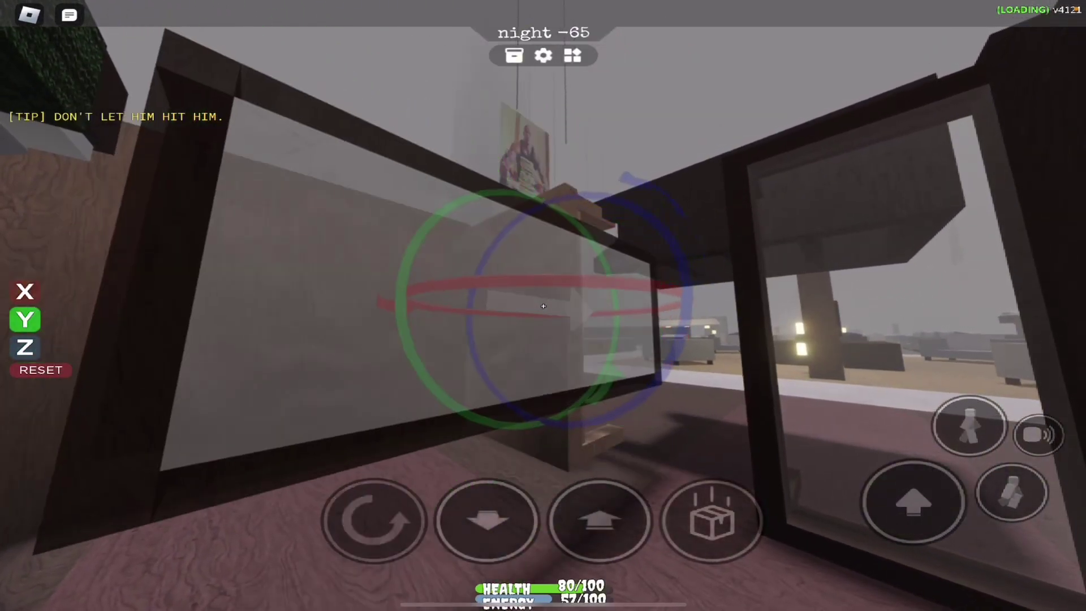
key("r")
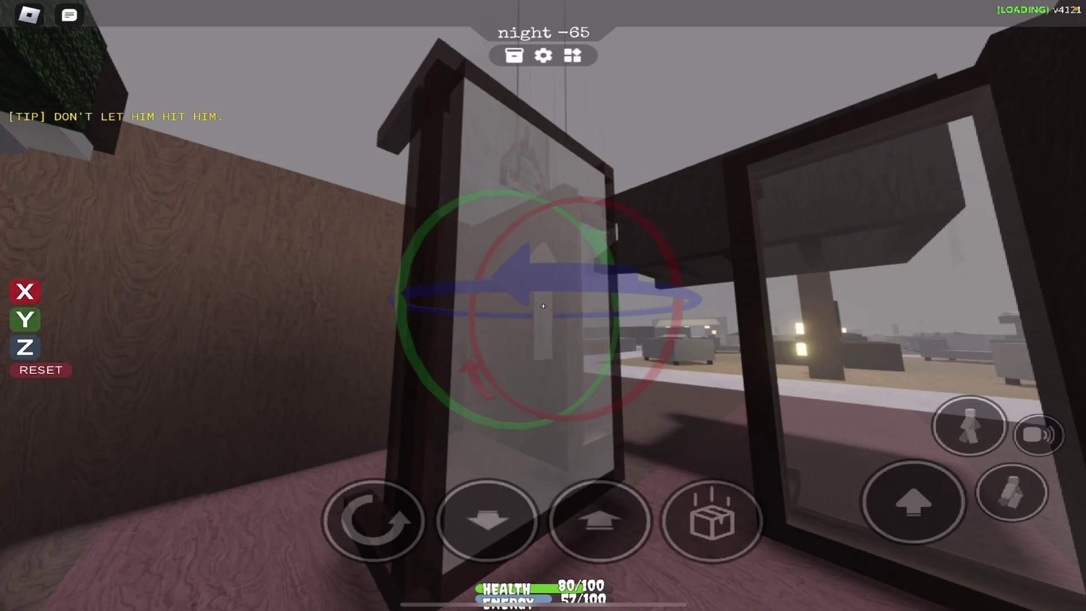
key("t")
key("t")
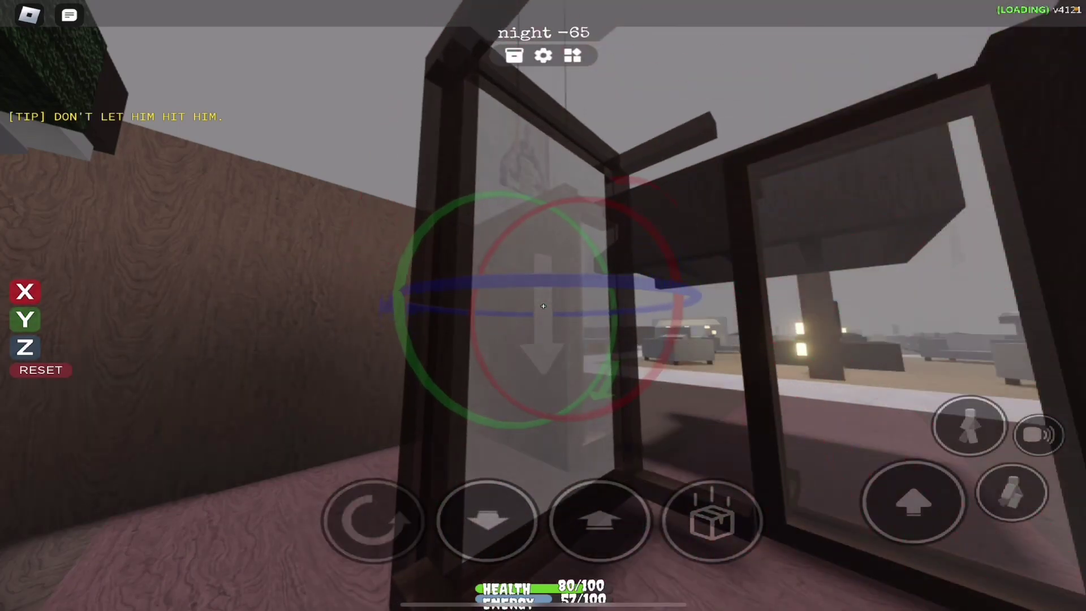
key("t")
key("t")
key("t")
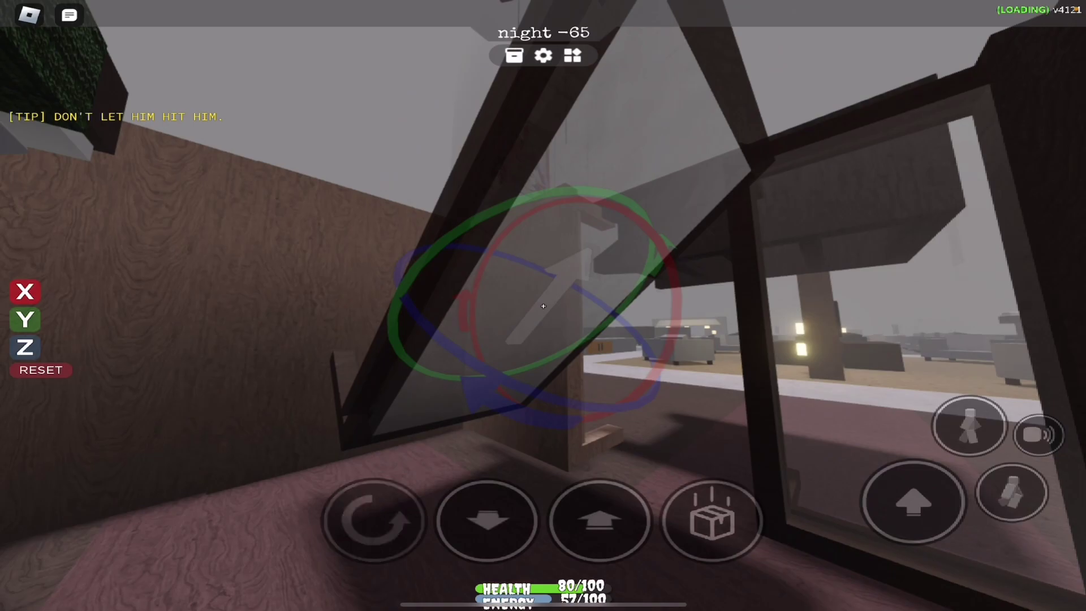
key("t")
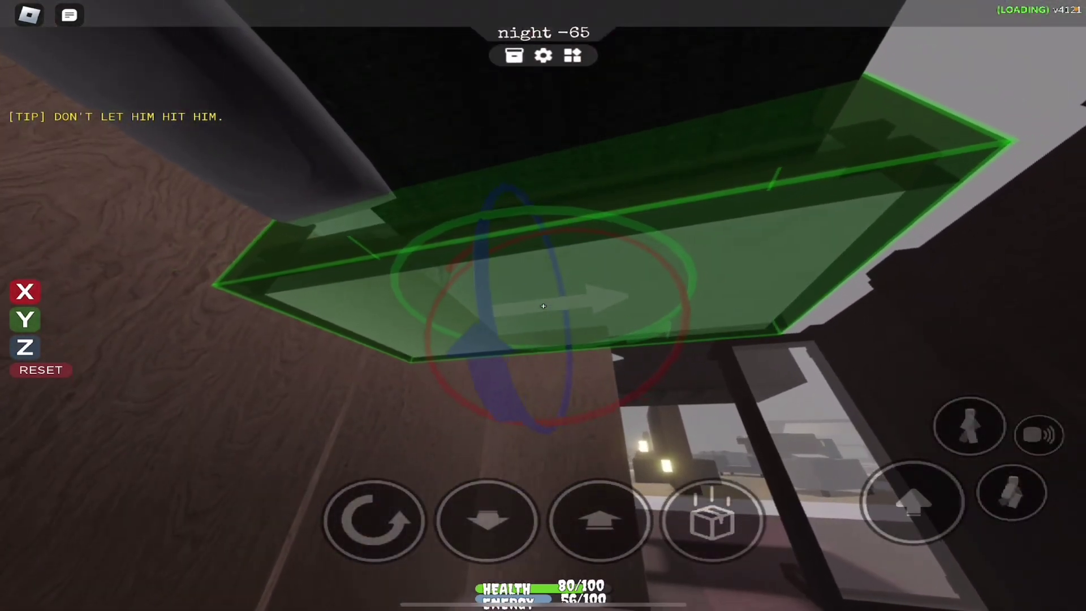
left_click(713, 520)
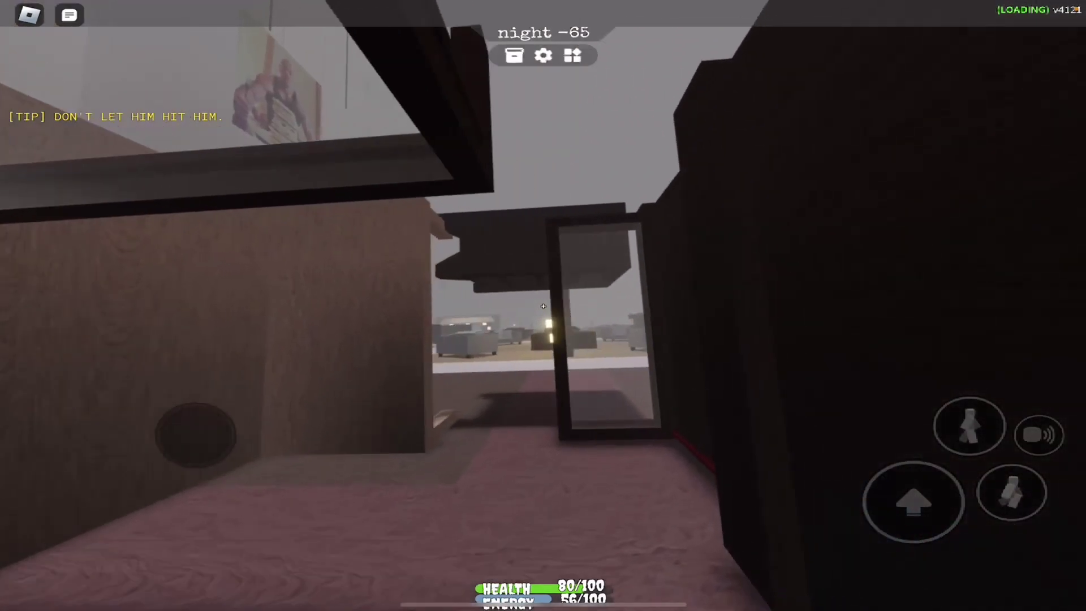
Step up to the wooden wall and grab the next dark build piece.
key("w")
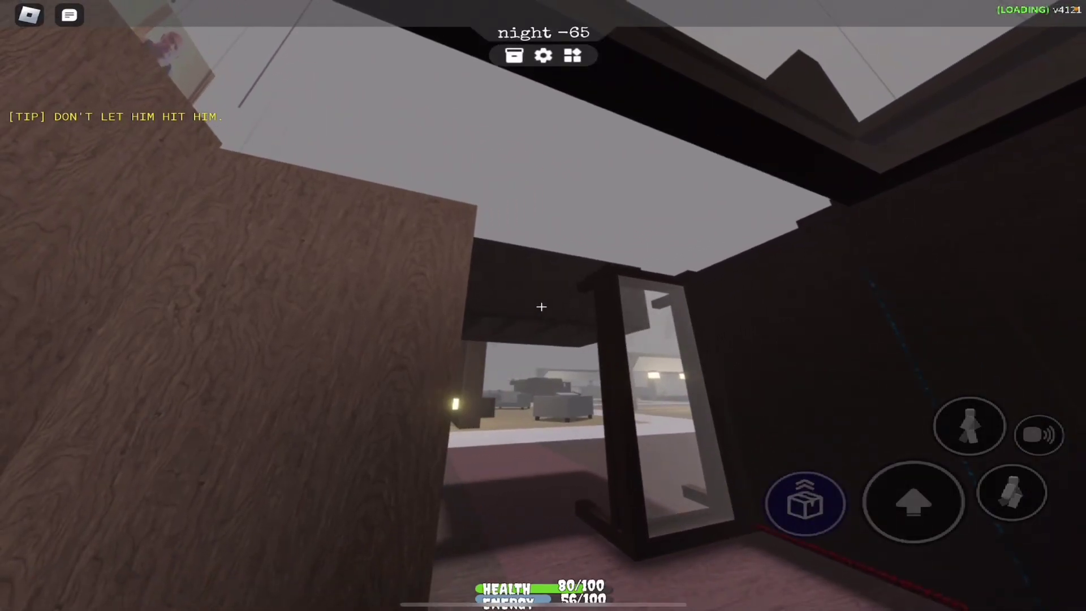
left_click(804, 503)
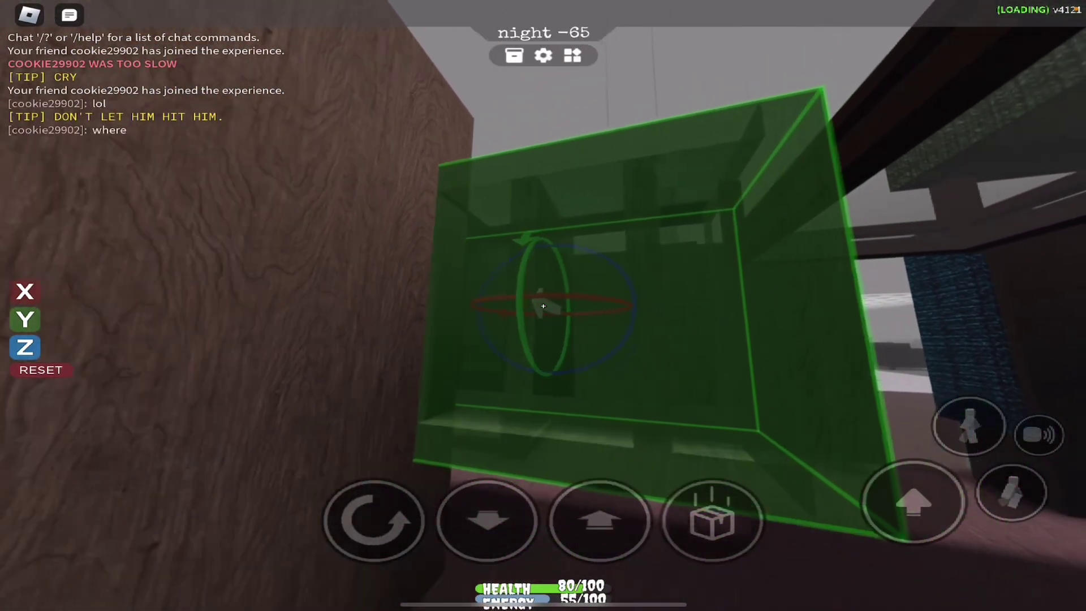
Set the sideways cabinet down to block the gap in the hideout wall.
left_click(543, 307)
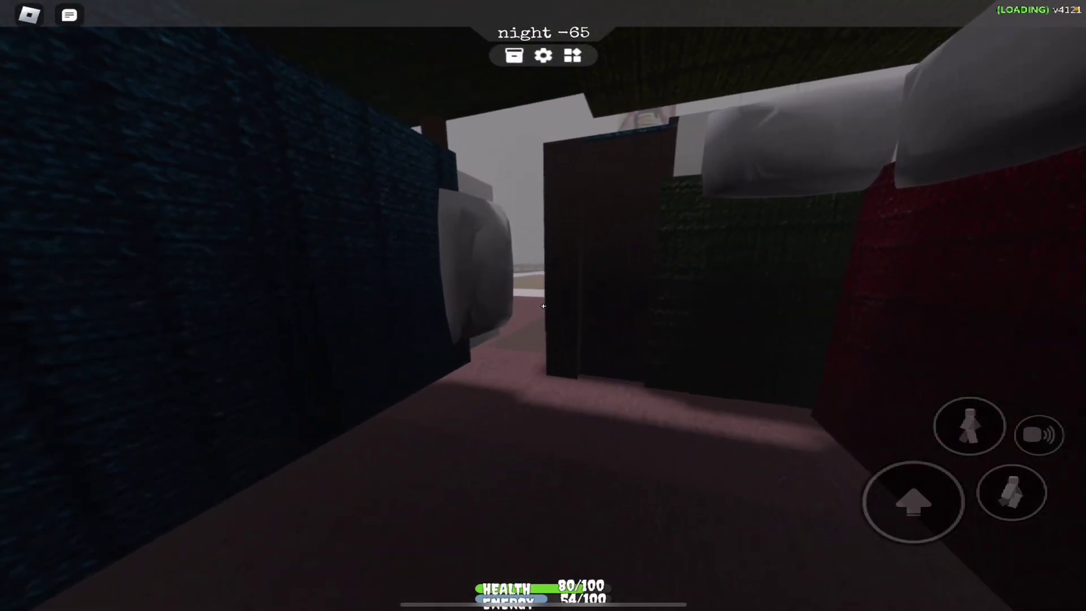
left_click(514, 56)
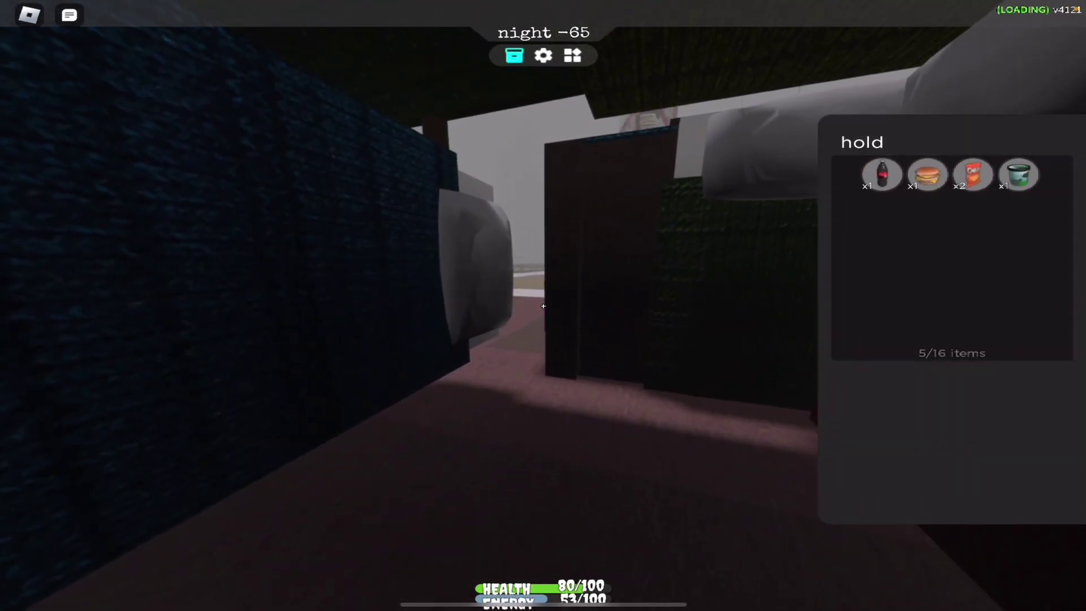
left_click(515, 56)
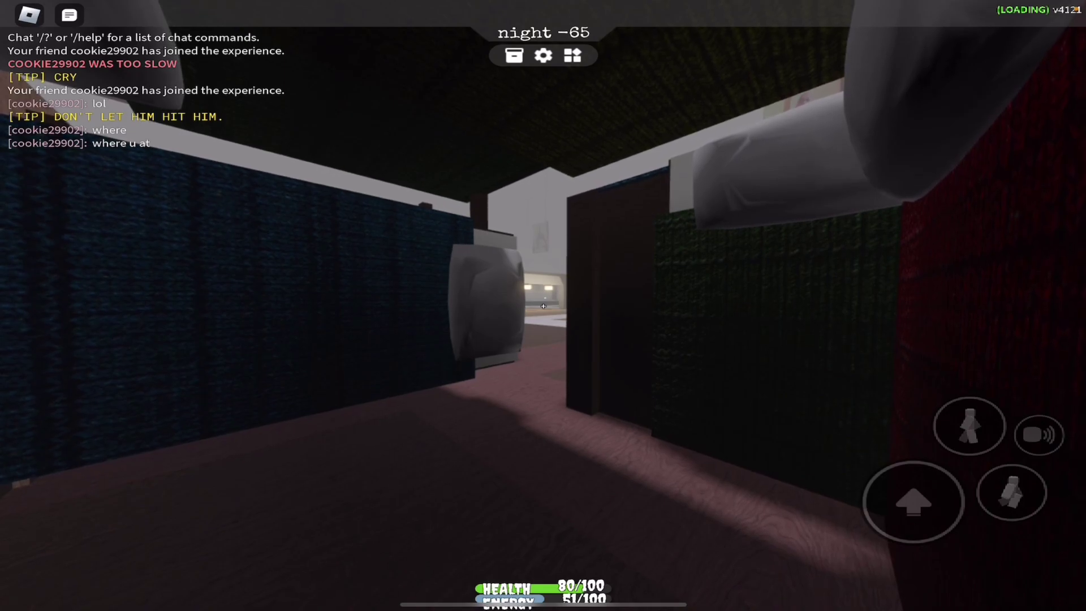
Walk down the corridor toward the dark doorway, past the blue wall and pillow.
key("w")
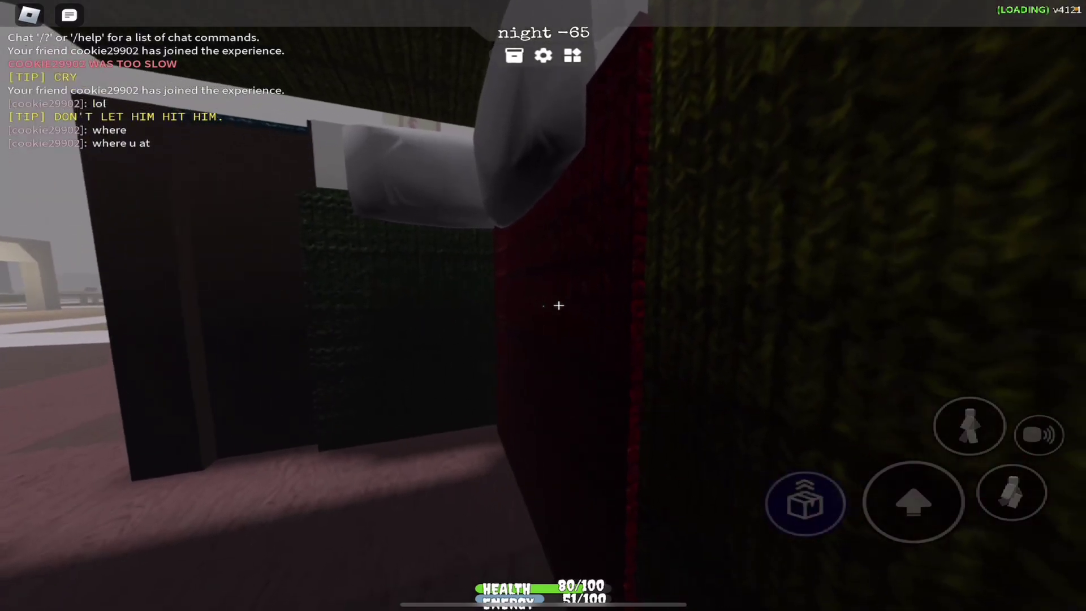
key("w")
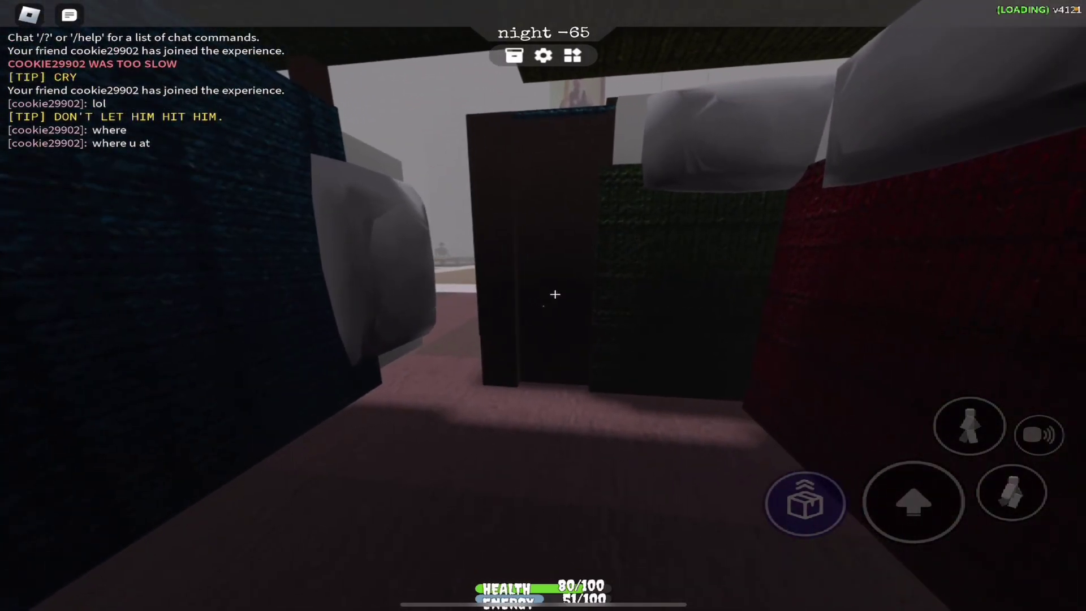
key("w")
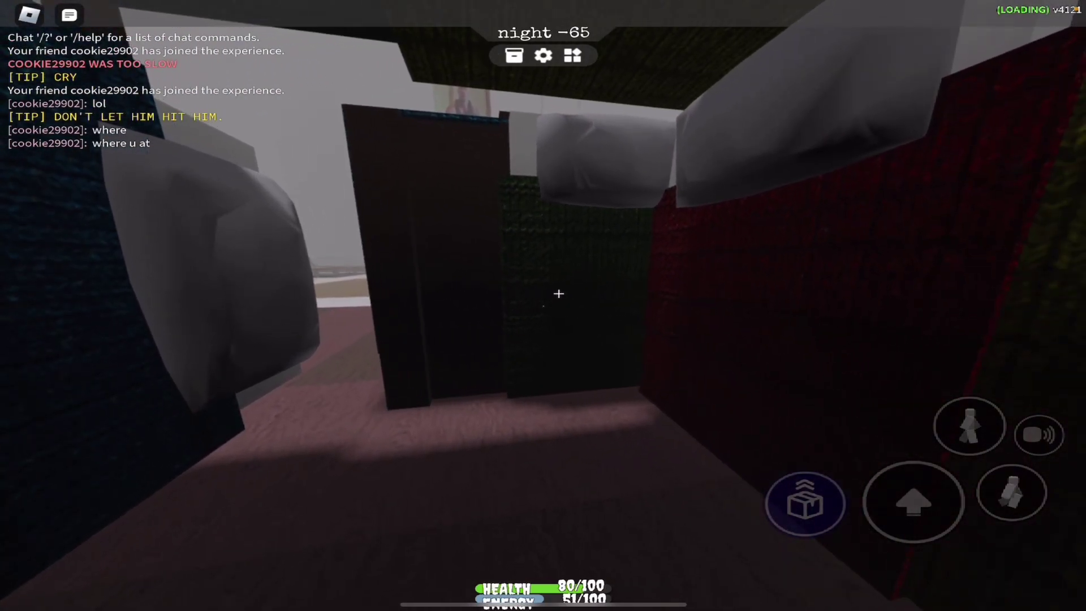
key("w")
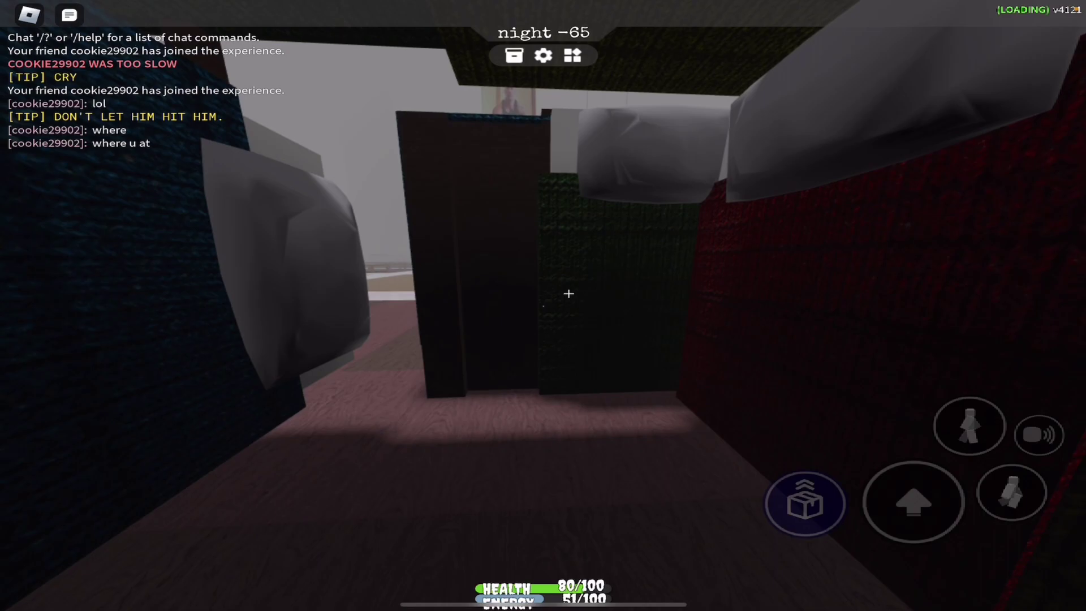
key("w")
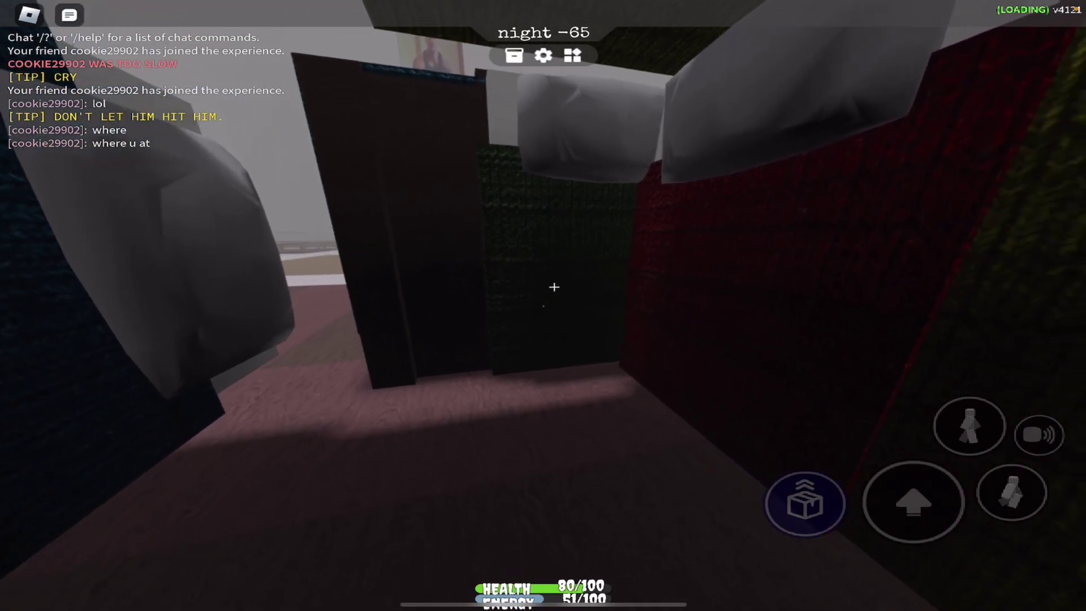
key("s")
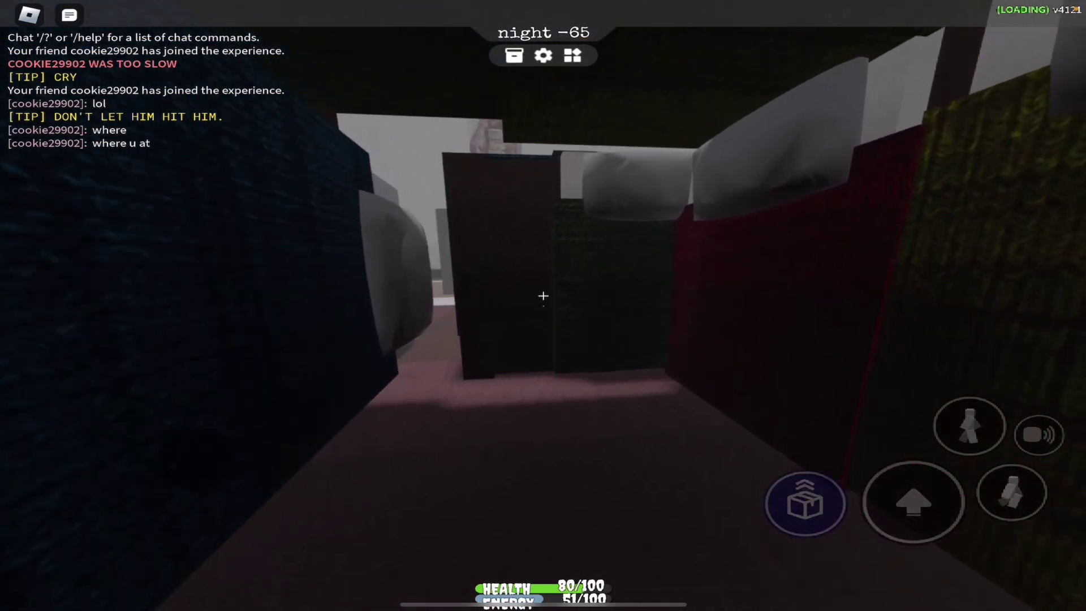
key("w")
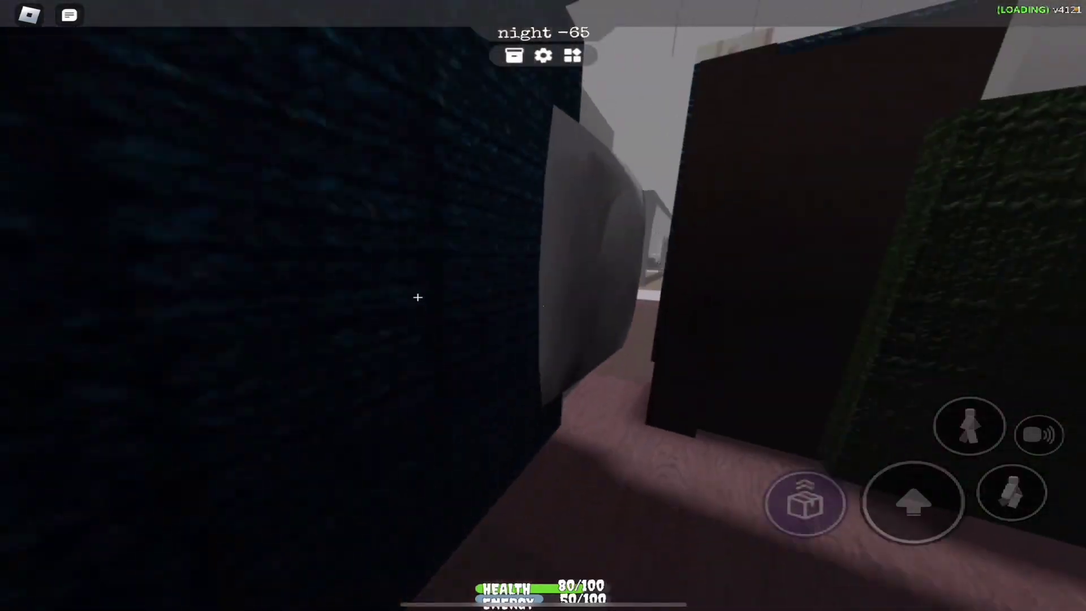
Wander between the green and blue padded walls until the counter flips to day -65.
key("w")
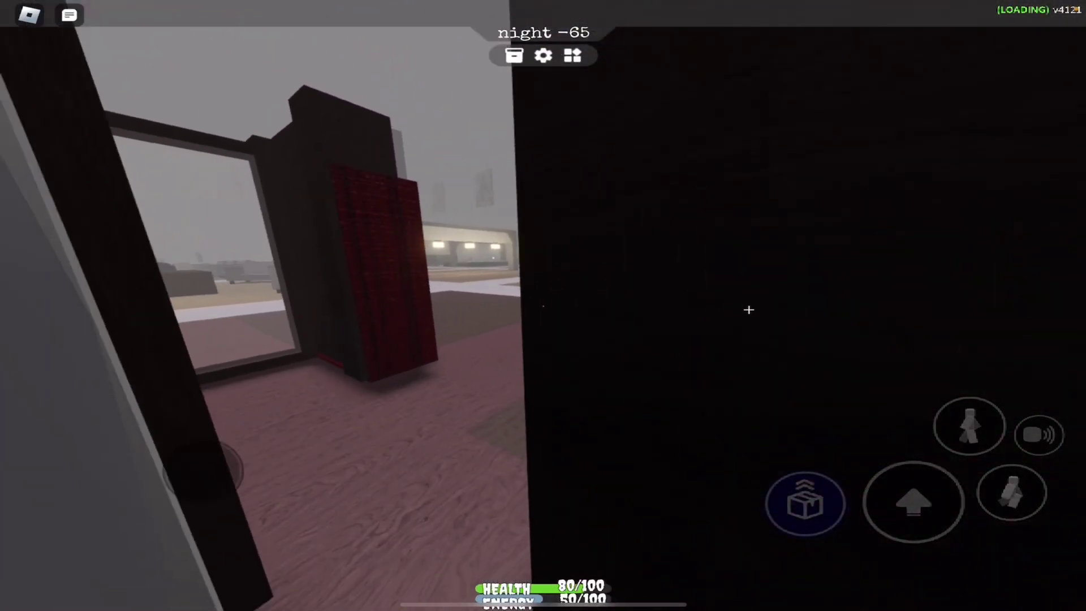
key("w")
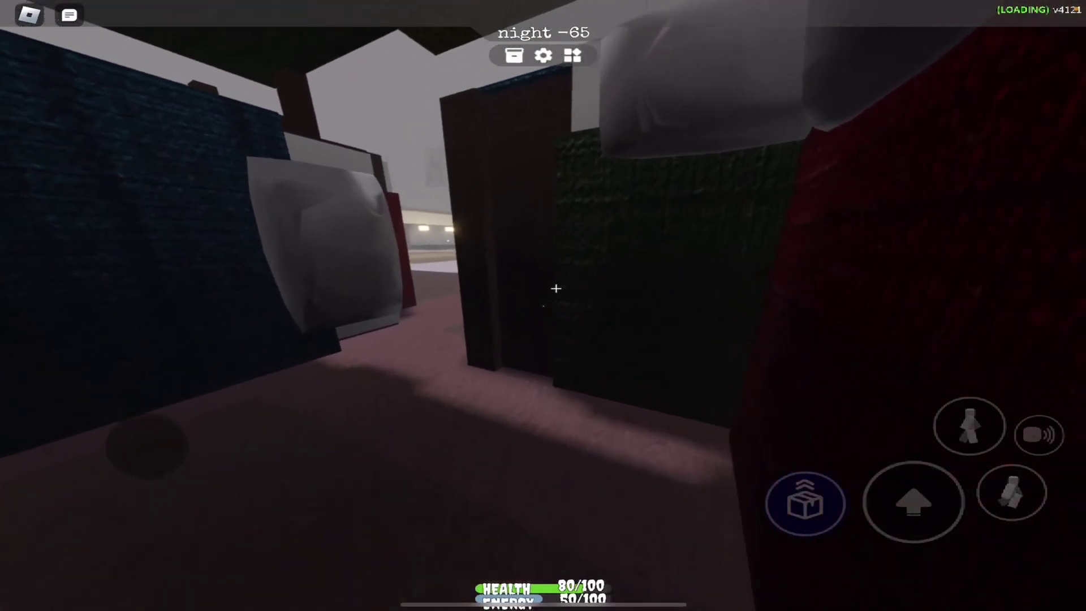
key("w")
key("w")
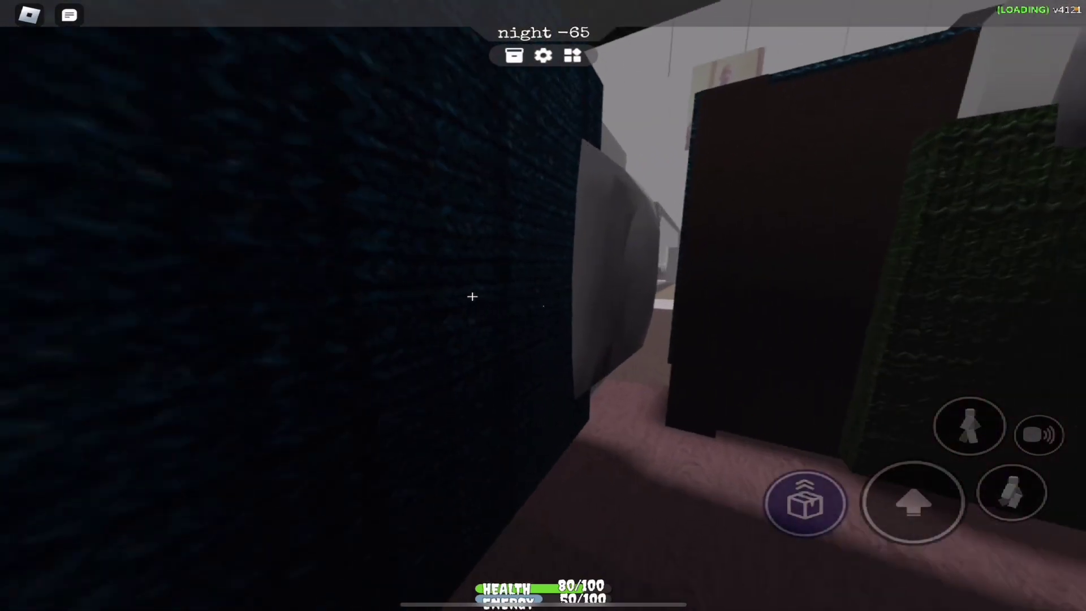
key("w")
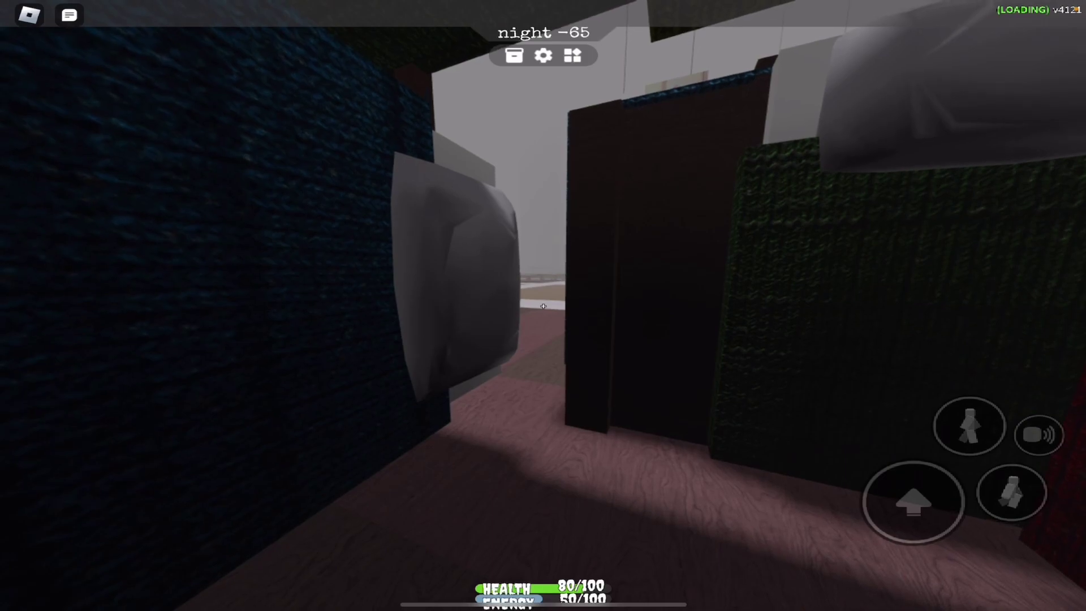
key("w")
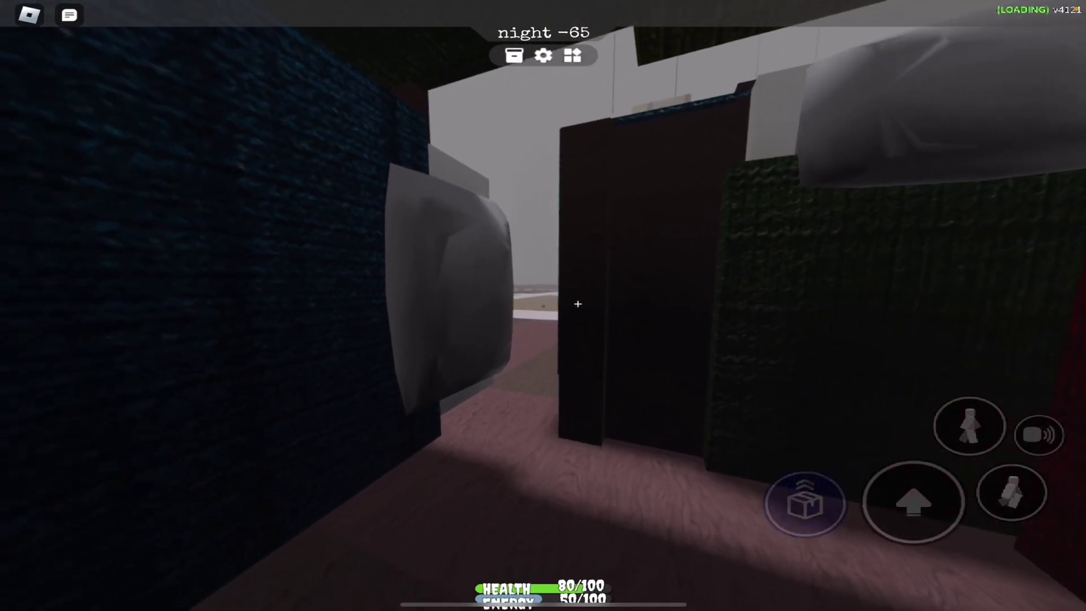
key("w")
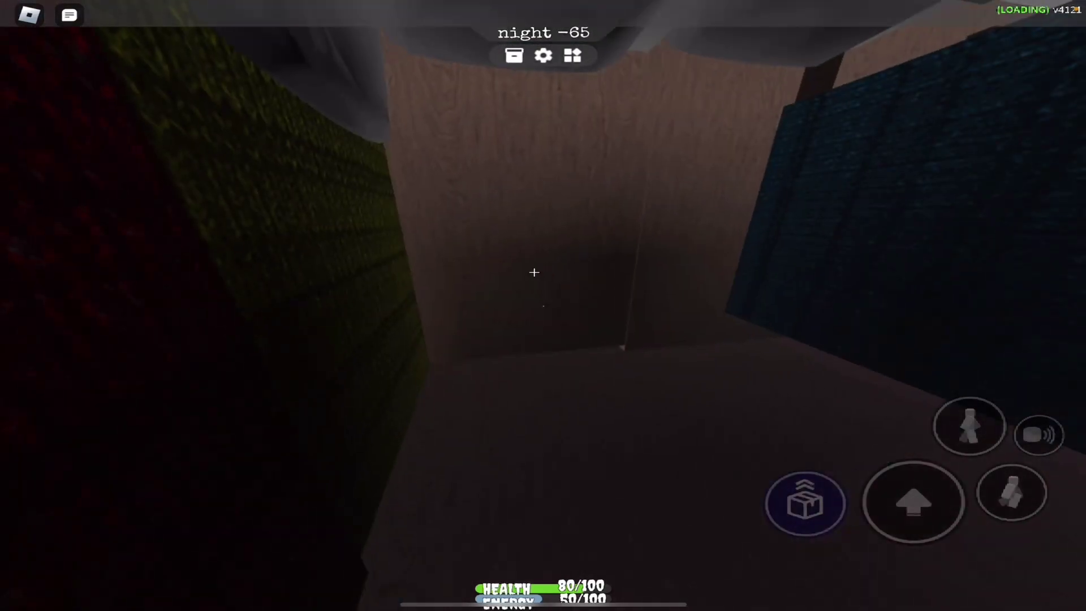
key("w")
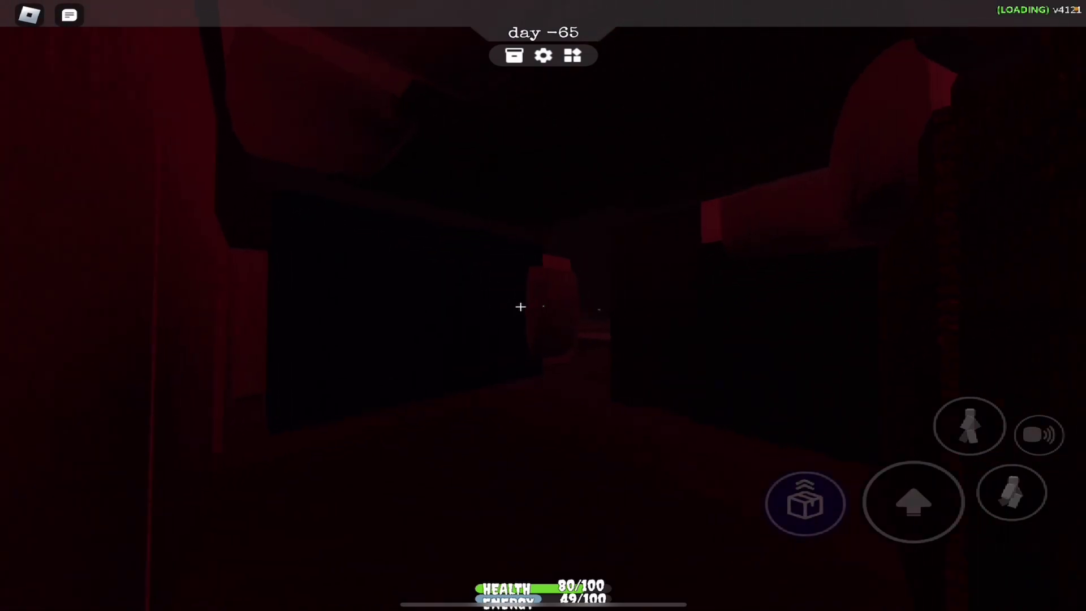
Walk through the dark red corridors, passing the lit doorways into the next rooms.
key("w")
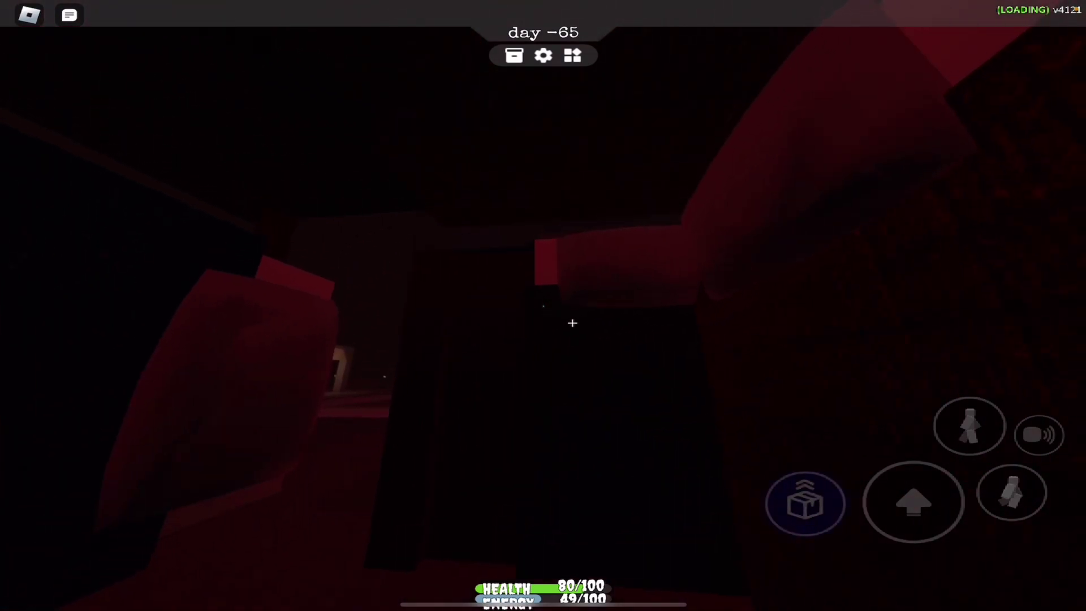
key("w")
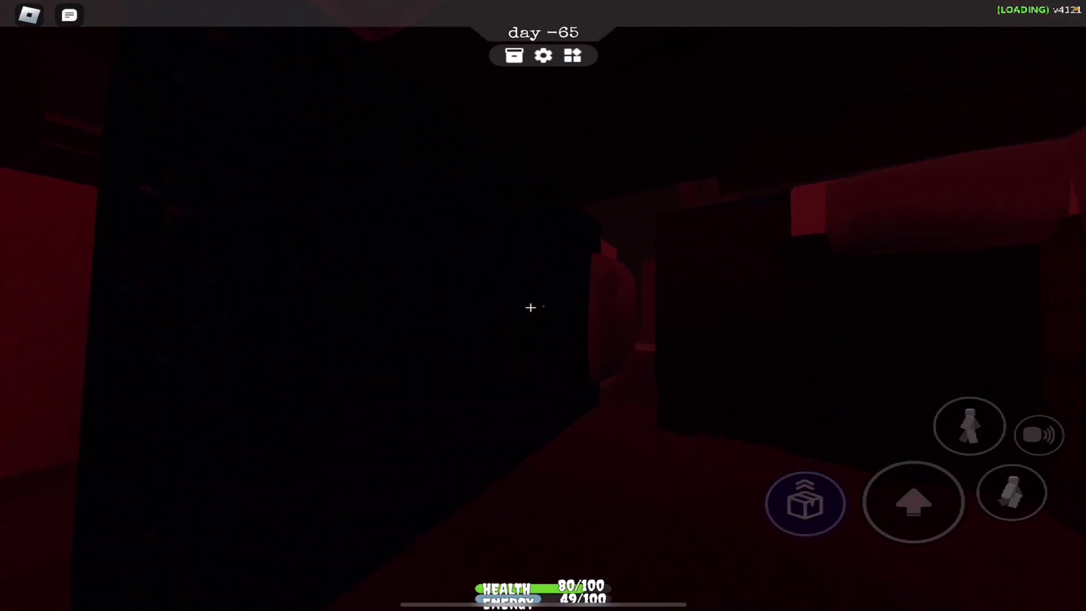
key("w")
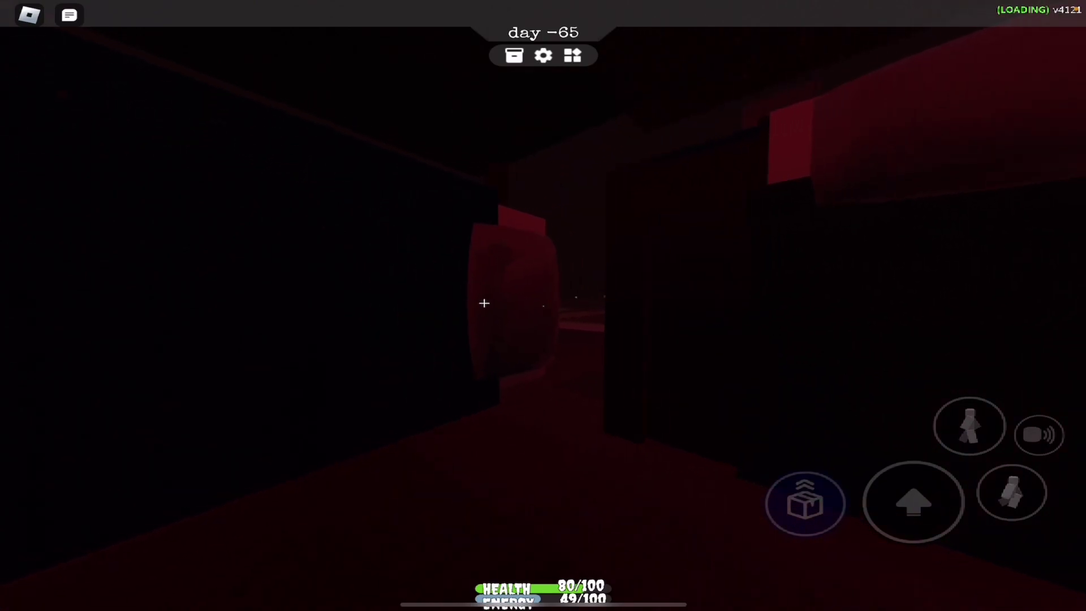
key("w")
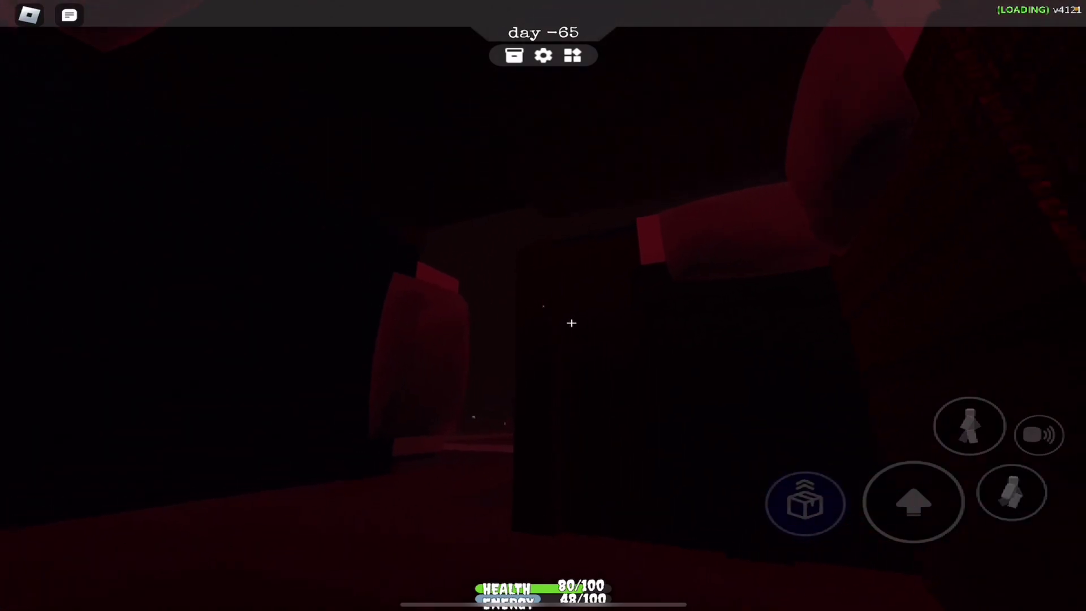
key("w")
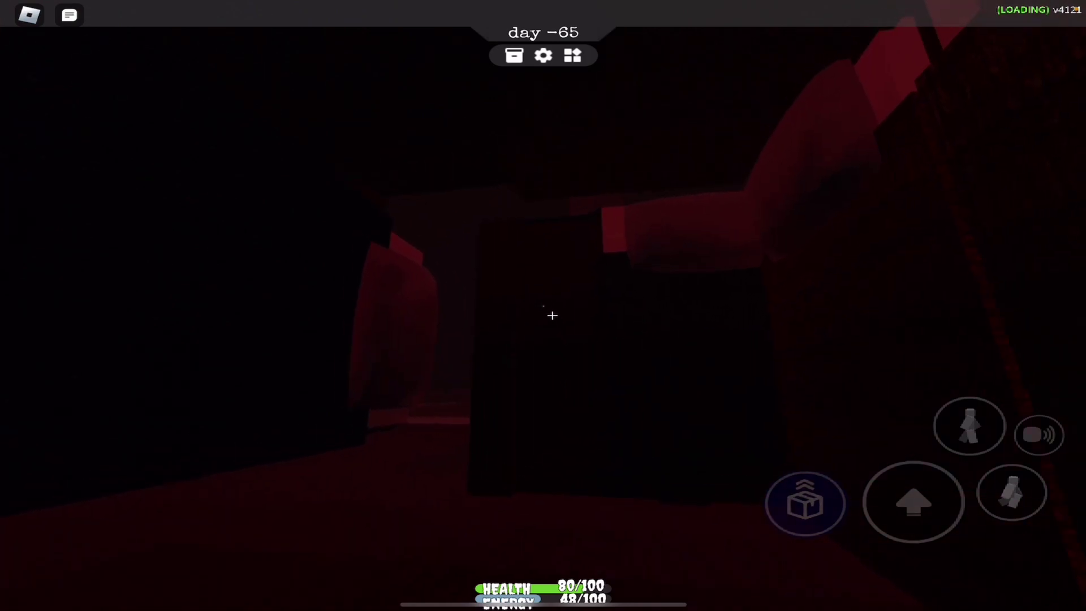
key("w")
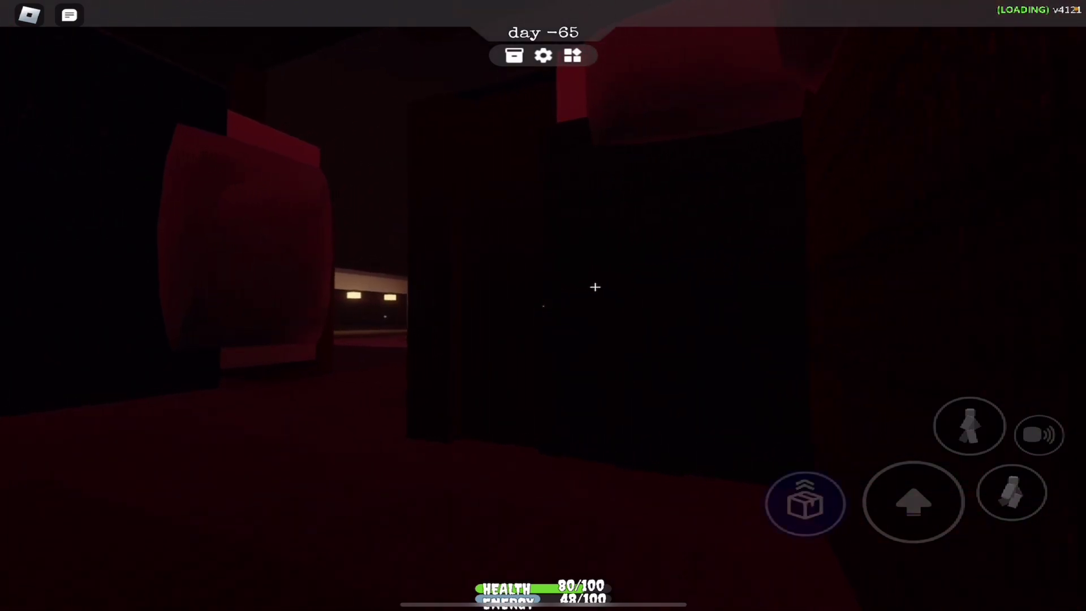
key("w")
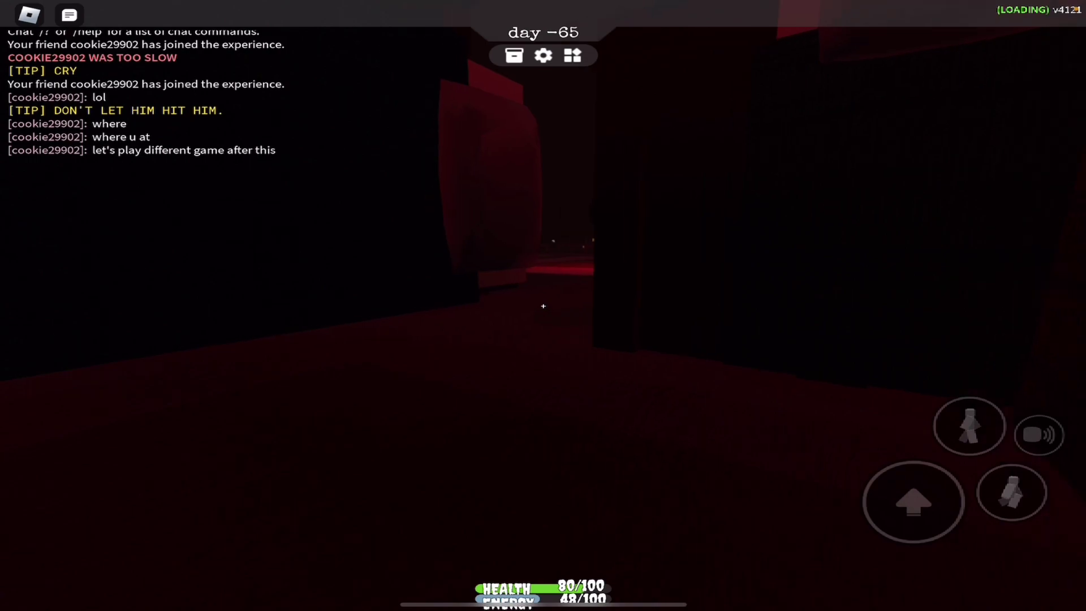
key("w")
key("w")
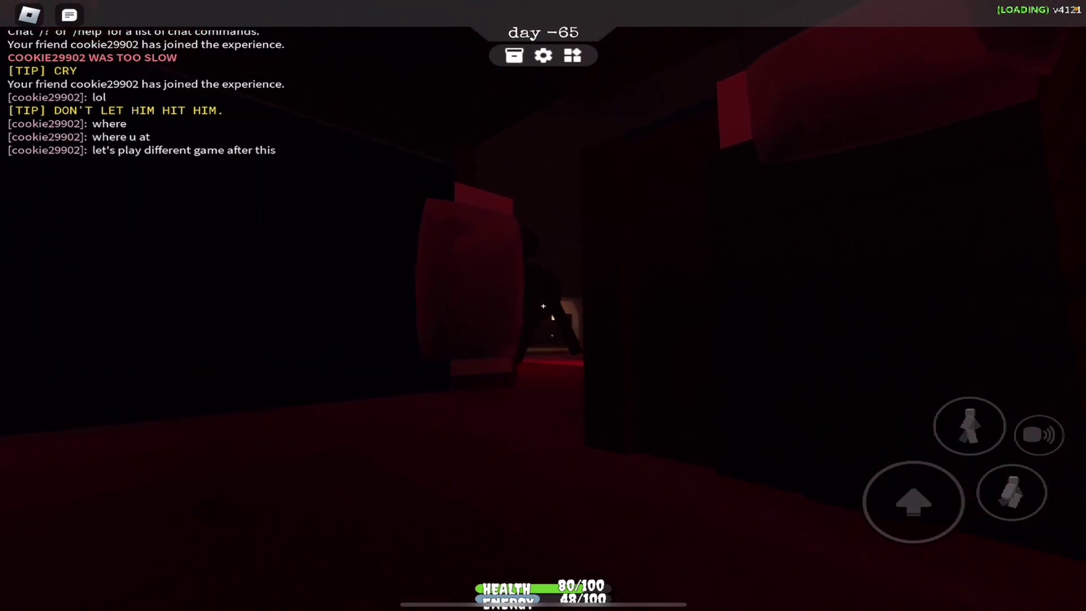
key("w")
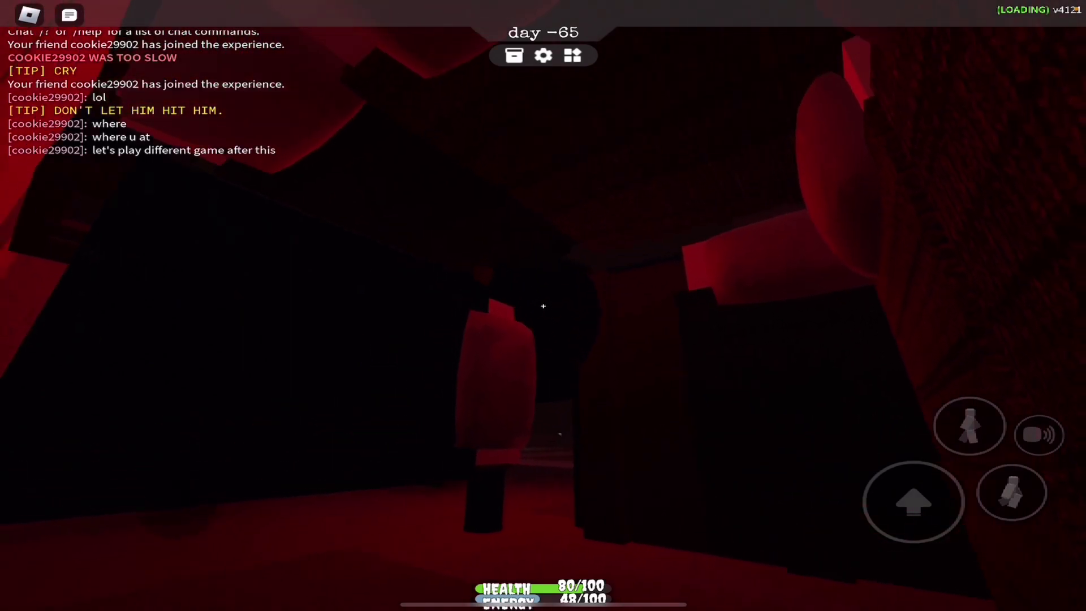
Go through the dark doorway, cross toward the red wall and circle past the red block.
key("w")
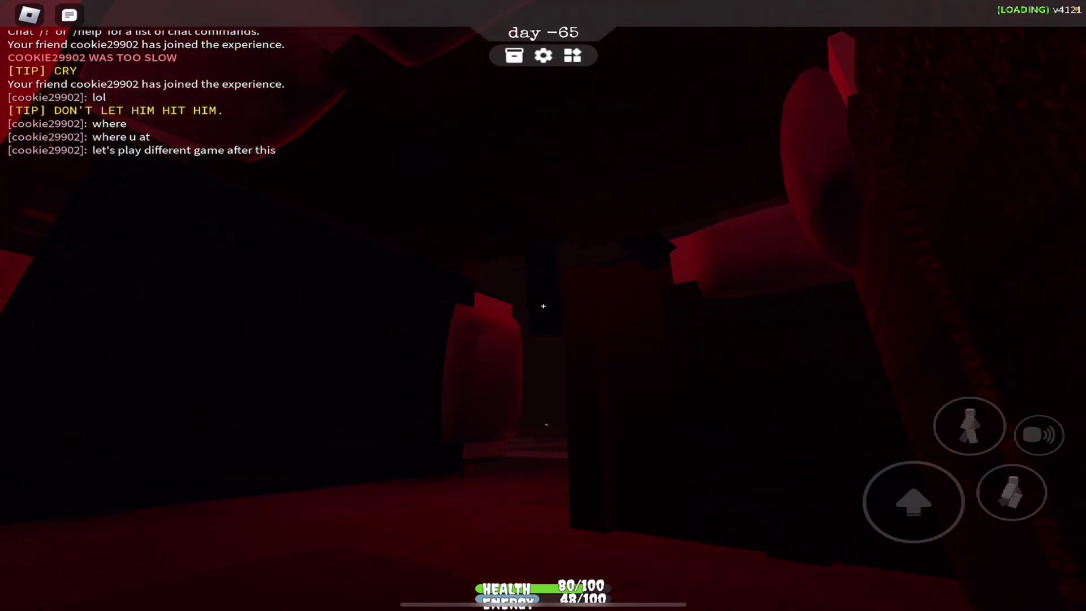
key("w")
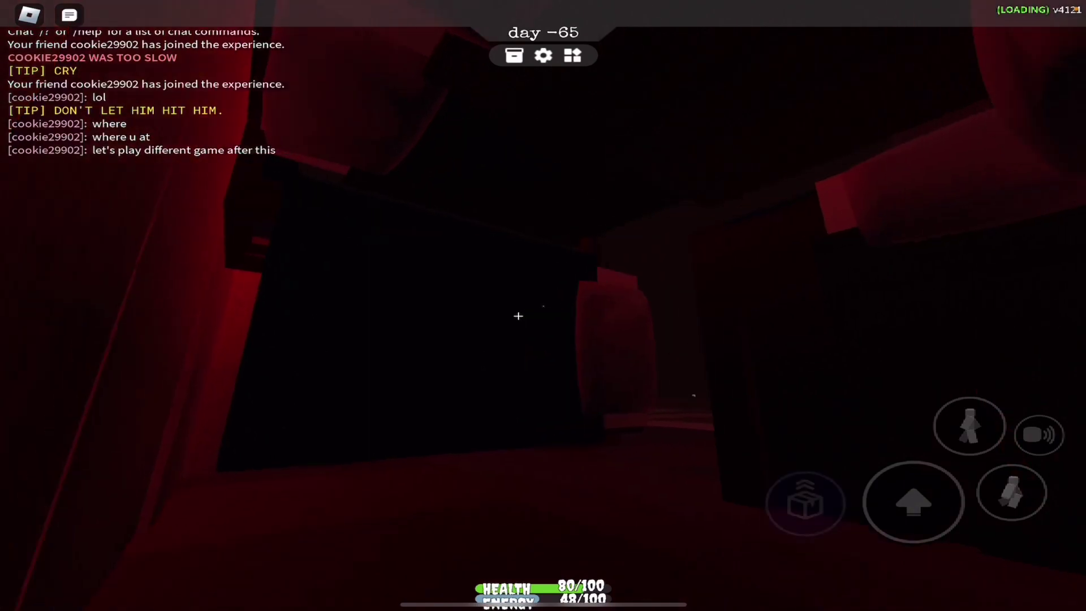
key("w")
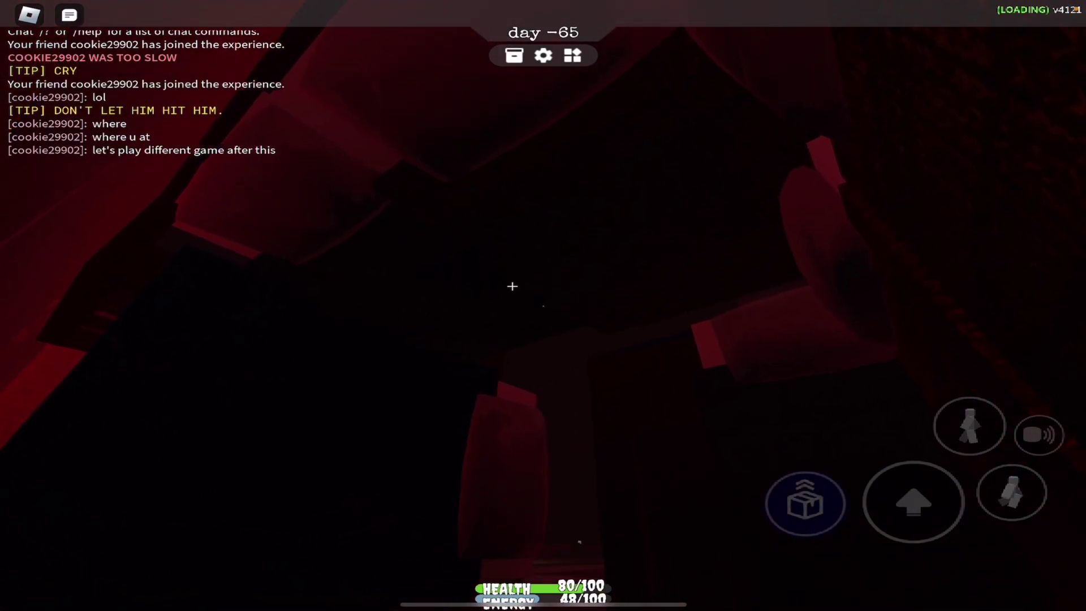
key("w")
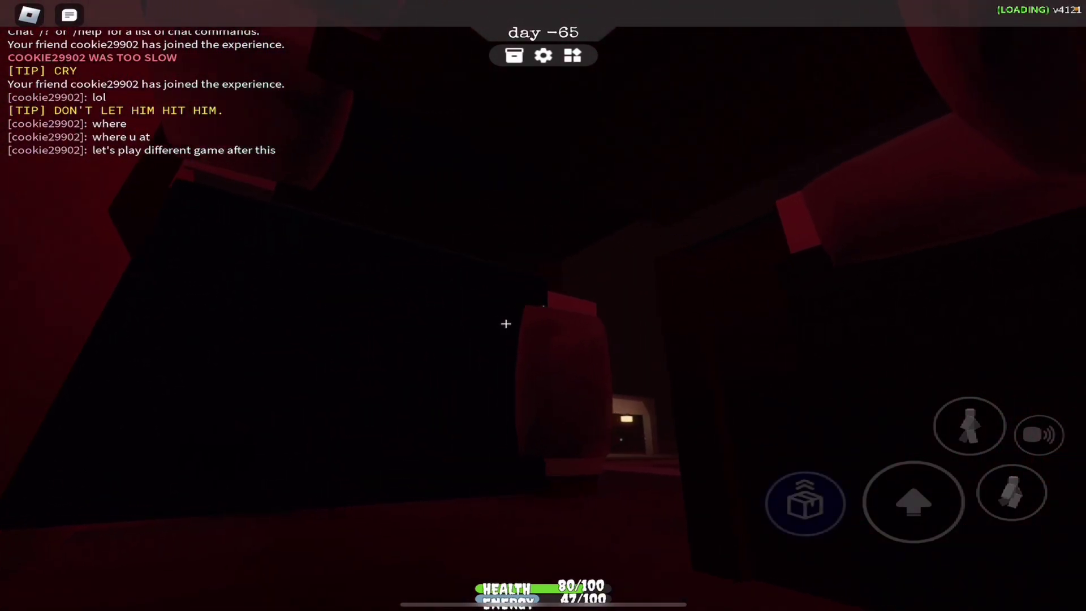
key("w")
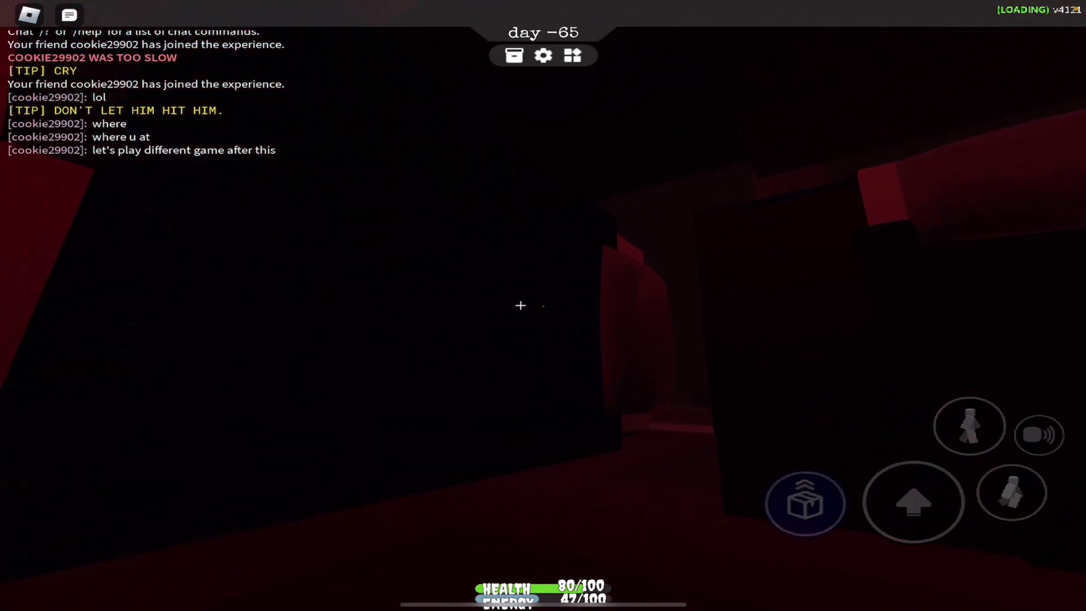
key("w")
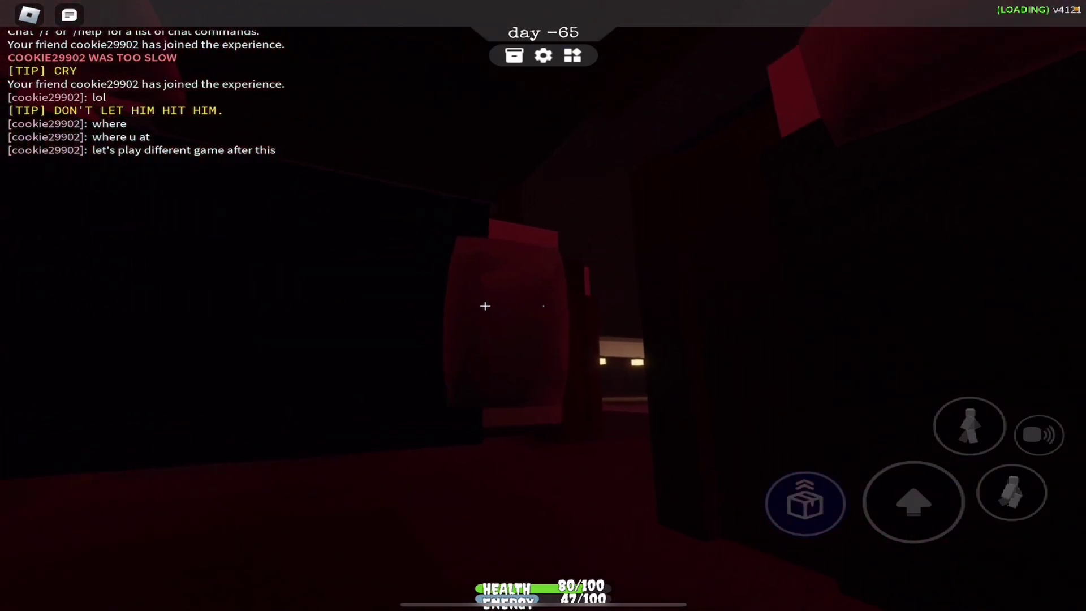
key("w")
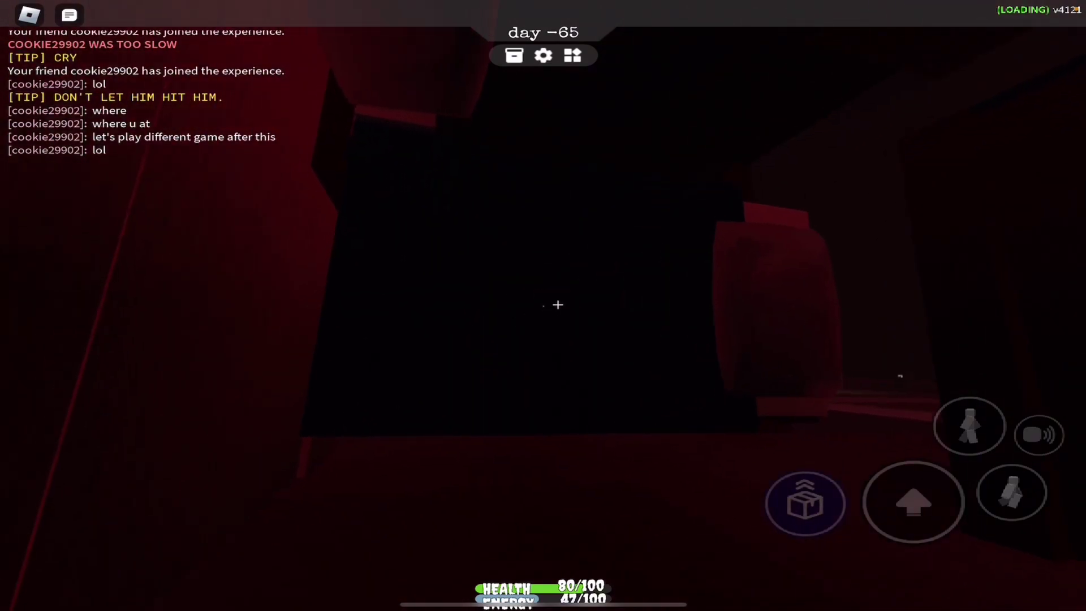
key("w")
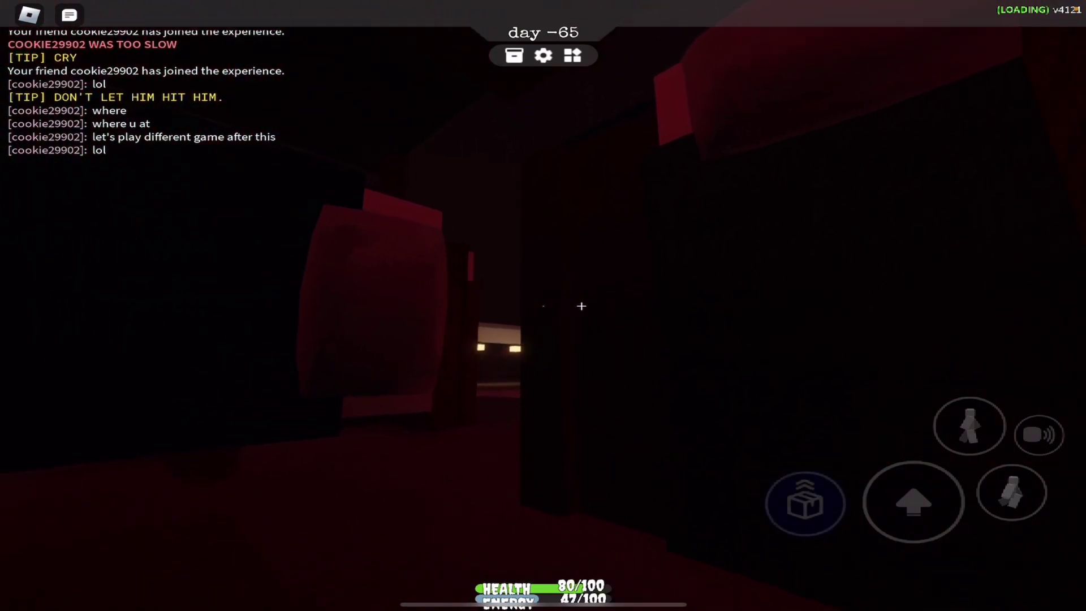
key("w")
Loop around the red block and head back toward the lit doorway into another corridor.
key("w")
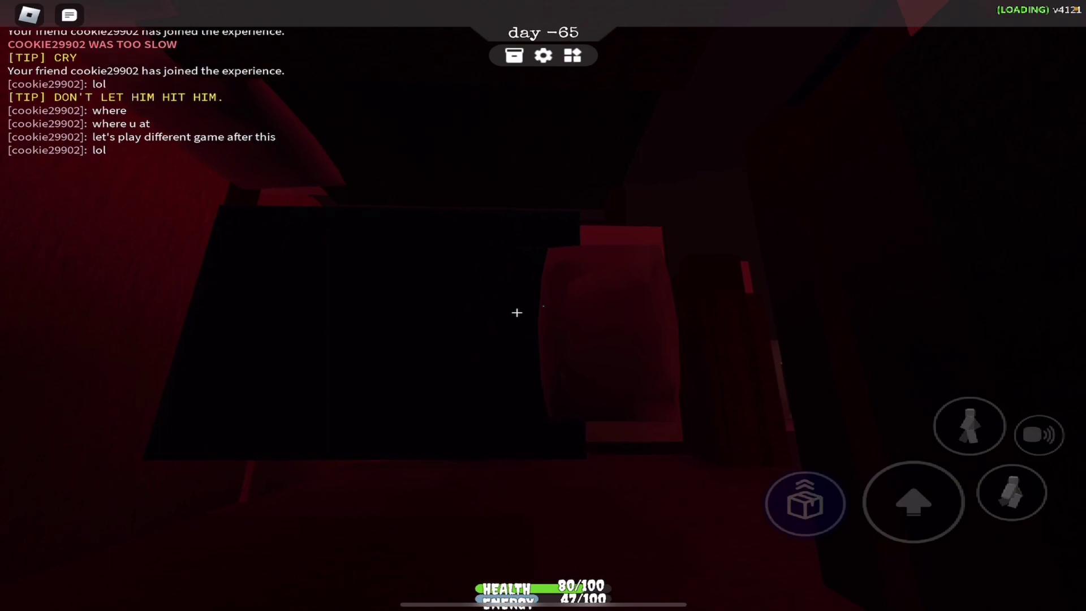
key("w")
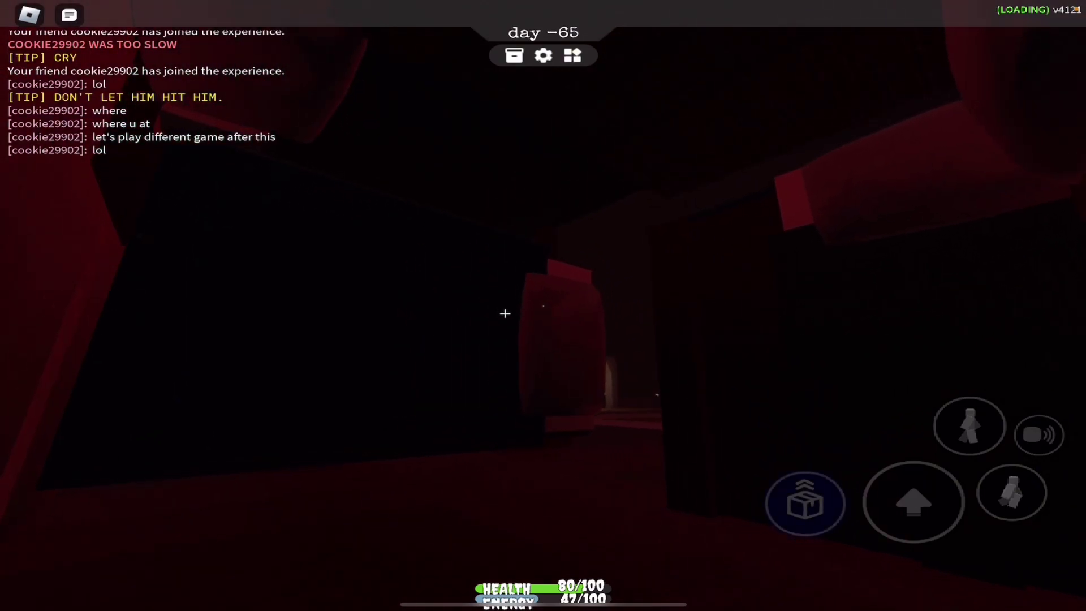
key("w")
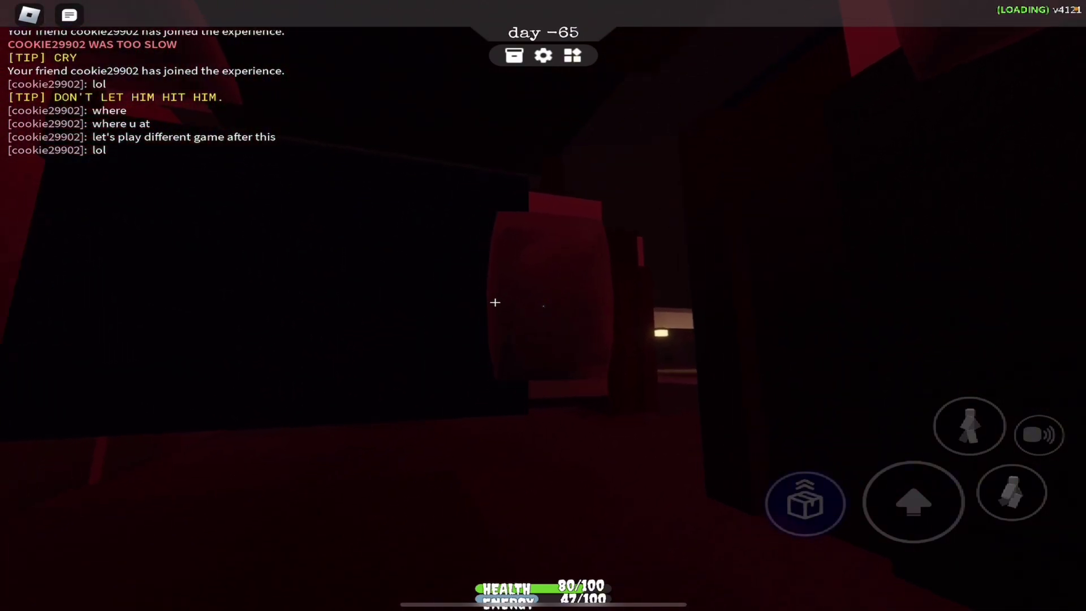
key("w")
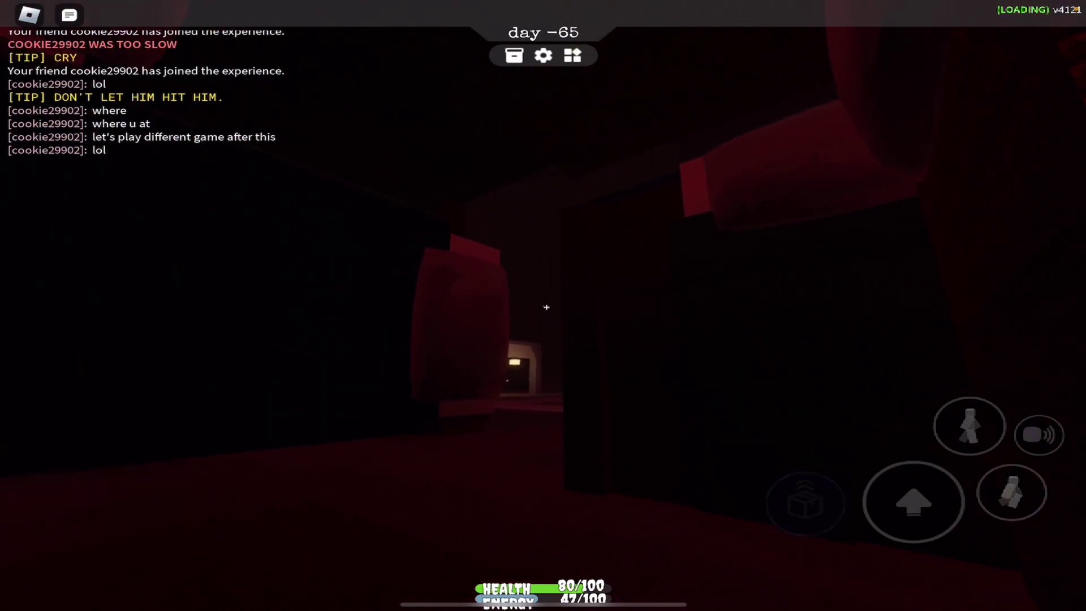
key("w")
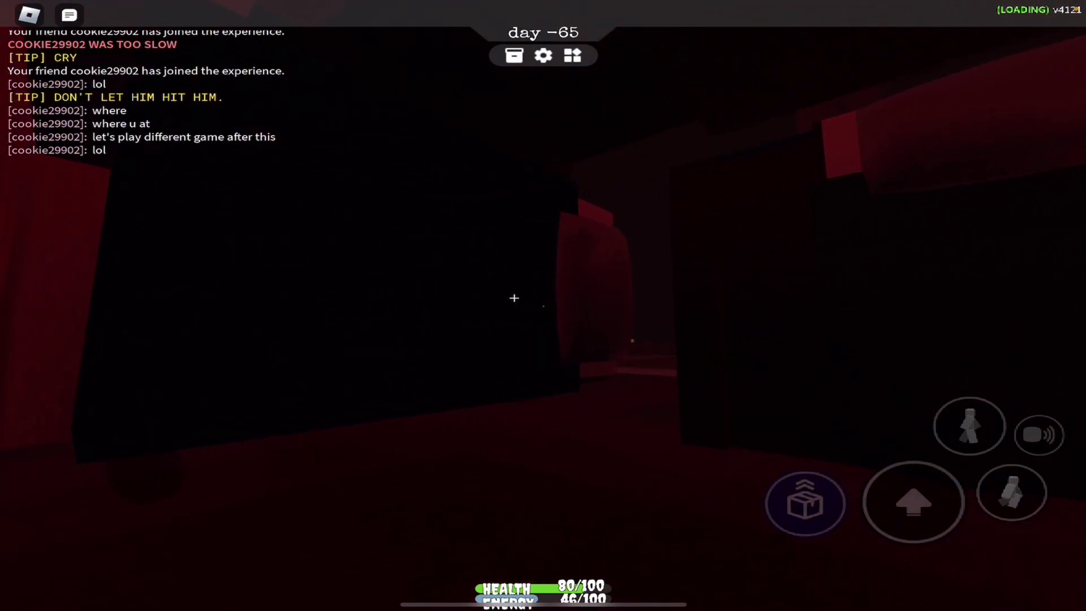
key("w")
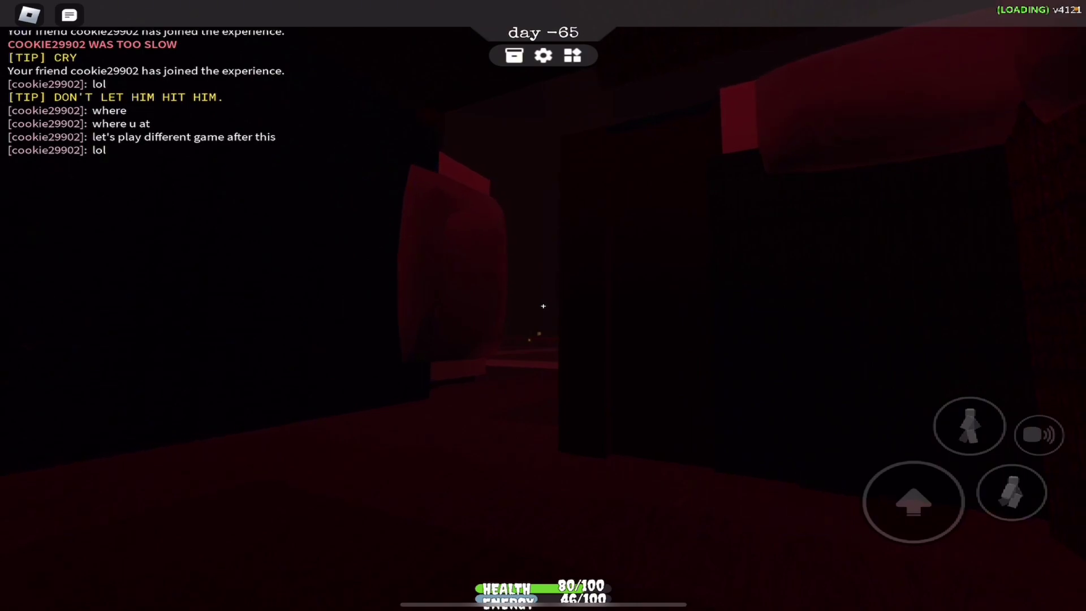
key("w")
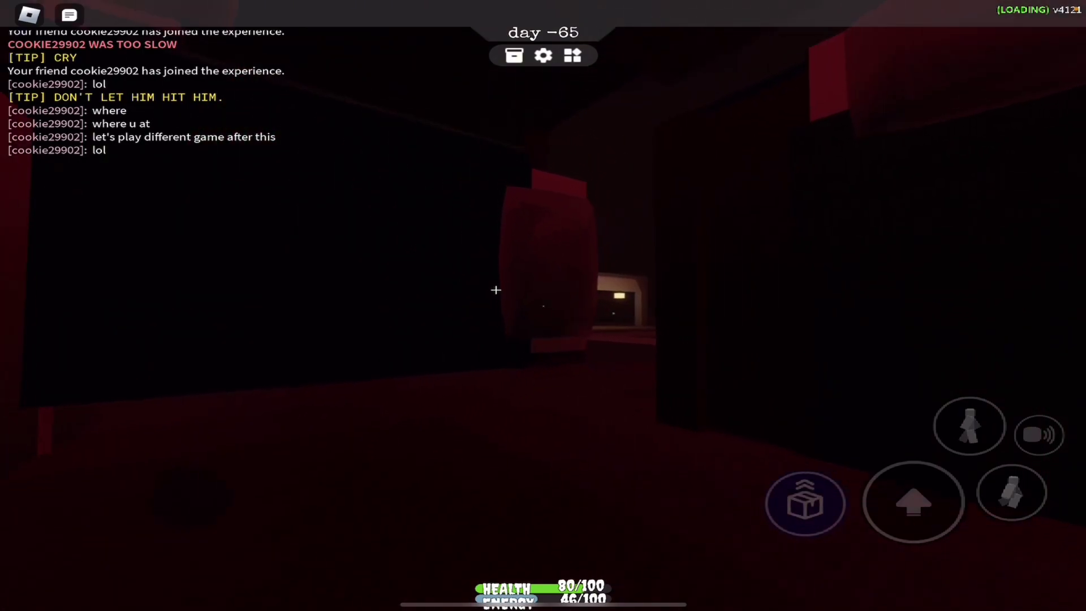
key("w")
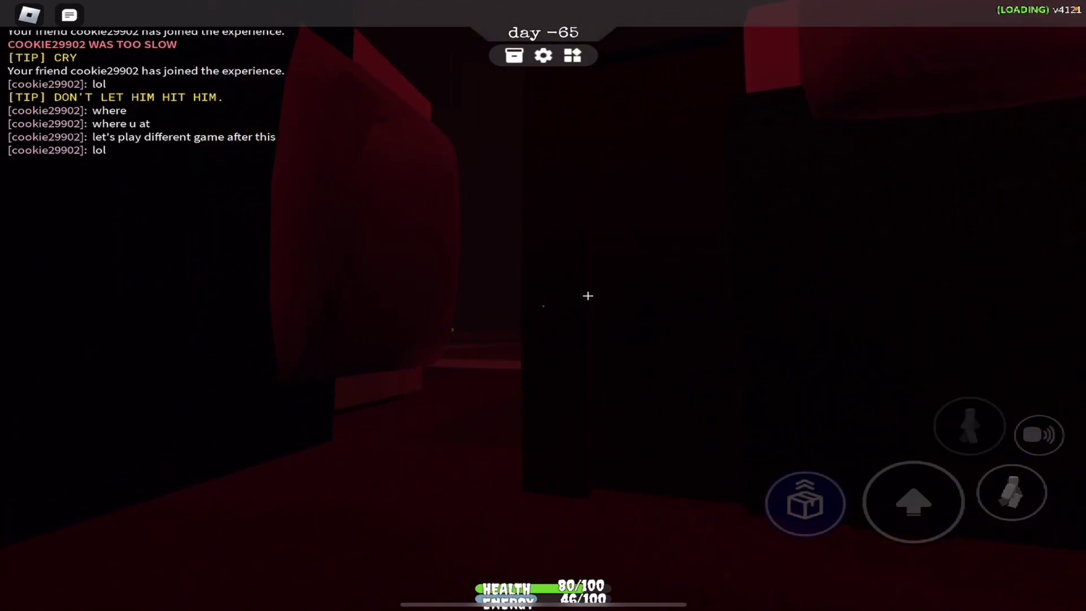
Swing the camera around the room to face the lit doorway and move through the dark rooms.
mouse_move(587, 295)
left_mouse_down()
mouse_move(452, 257)
mouse_move(516, 243)
mouse_move(557, 299)
mouse_move(493, 252)
mouse_move(545, 307)
mouse_move(585, 301)
left_mouse_up()
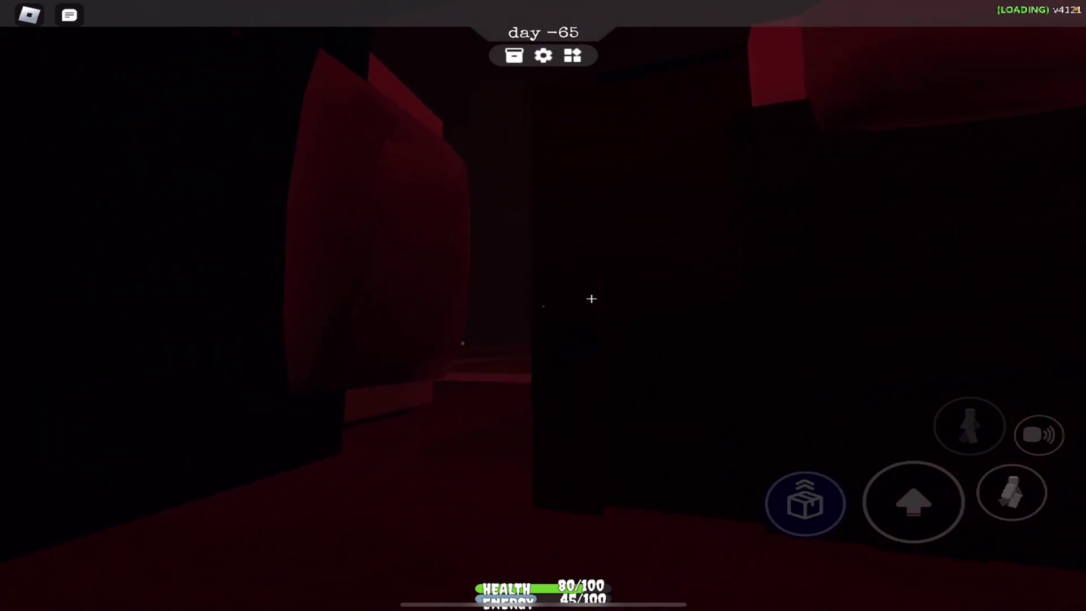
mouse_move(591, 298)
left_mouse_down()
mouse_move(454, 269)
mouse_move(433, 281)
mouse_move(460, 289)
mouse_move(558, 254)
mouse_move(578, 322)
mouse_move(560, 319)
mouse_move(591, 329)
mouse_move(535, 342)
mouse_move(575, 291)
mouse_move(484, 267)
mouse_move(580, 278)
left_mouse_up()
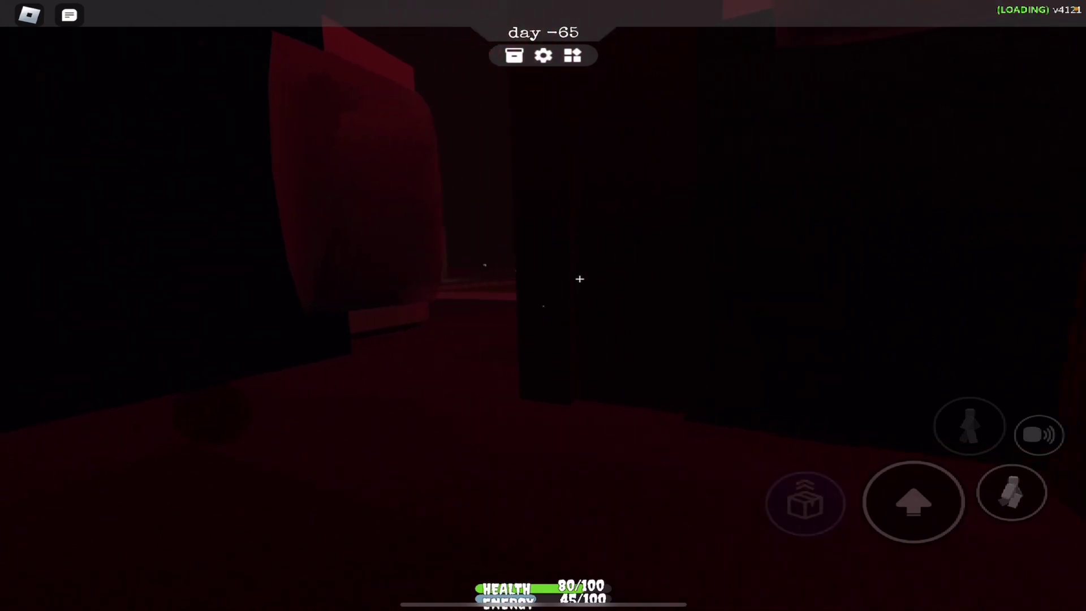
mouse_move(572, 273)
left_mouse_down()
mouse_move(463, 297)
mouse_move(571, 332)
mouse_move(497, 311)
mouse_move(518, 298)
mouse_move(433, 276)
mouse_move(543, 306)
mouse_move(456, 269)
mouse_move(543, 279)
mouse_move(571, 311)
mouse_move(531, 277)
mouse_move(494, 291)
mouse_move(569, 301)
mouse_move(564, 309)
mouse_move(410, 240)
mouse_move(374, 252)
mouse_move(572, 306)
mouse_move(485, 286)
mouse_move(566, 333)
mouse_move(510, 267)
mouse_move(509, 280)
mouse_move(543, 274)
mouse_move(480, 278)
mouse_move(542, 306)
mouse_move(446, 269)
mouse_move(568, 305)
mouse_move(516, 289)
mouse_move(565, 288)
mouse_move(493, 292)
left_mouse_up()
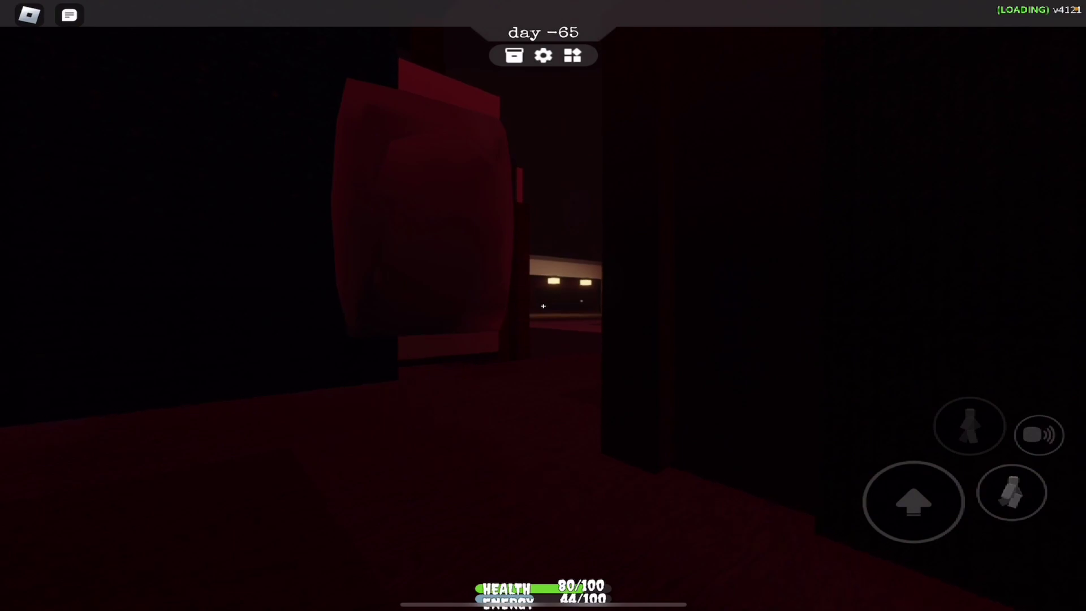
mouse_move(543, 306)
left_mouse_down()
mouse_move(602, 266)
mouse_move(543, 306)
mouse_move(529, 286)
mouse_move(511, 291)
mouse_move(531, 304)
mouse_move(531, 279)
mouse_move(484, 275)
mouse_move(574, 271)
mouse_move(493, 273)
mouse_move(572, 266)
mouse_move(574, 247)
mouse_move(559, 298)
mouse_move(517, 316)
mouse_move(558, 315)
mouse_move(502, 314)
mouse_move(558, 332)
mouse_move(514, 296)
mouse_move(548, 293)
mouse_move(501, 293)
mouse_move(544, 307)
mouse_move(478, 274)
mouse_move(542, 274)
mouse_move(563, 303)
mouse_move(482, 277)
mouse_move(575, 288)
mouse_move(475, 269)
mouse_move(540, 305)
mouse_move(510, 280)
mouse_move(560, 266)
mouse_move(471, 256)
mouse_move(529, 298)
mouse_move(582, 281)
mouse_move(545, 306)
mouse_move(538, 279)
mouse_move(477, 274)
mouse_move(569, 296)
mouse_move(485, 281)
mouse_move(508, 266)
mouse_move(493, 266)
mouse_move(548, 286)
mouse_move(582, 284)
mouse_move(500, 280)
mouse_move(496, 256)
left_mouse_up()
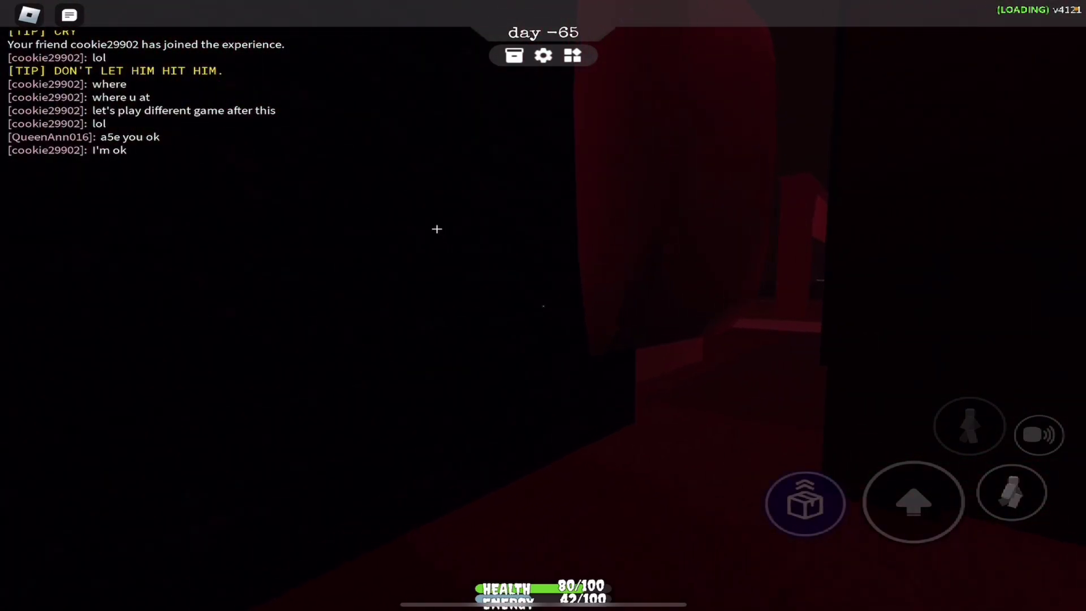
Swing the first-person view across the dark red room until facing the corridor.
mouse_move(437, 228)
left_mouse_down()
mouse_move(538, 303)
mouse_move(563, 296)
mouse_move(548, 303)
mouse_move(523, 277)
mouse_move(557, 305)
mouse_move(589, 297)
mouse_move(543, 306)
mouse_move(577, 300)
mouse_move(531, 325)
mouse_move(599, 313)
mouse_move(511, 325)
mouse_move(547, 312)
mouse_move(492, 308)
mouse_move(545, 305)
mouse_move(481, 306)
mouse_move(574, 306)
mouse_move(485, 305)
mouse_move(567, 307)
mouse_move(557, 307)
mouse_move(575, 323)
mouse_move(463, 308)
mouse_move(572, 308)
mouse_move(470, 303)
mouse_move(519, 303)
mouse_move(498, 311)
mouse_move(558, 320)
mouse_move(509, 314)
left_mouse_up()
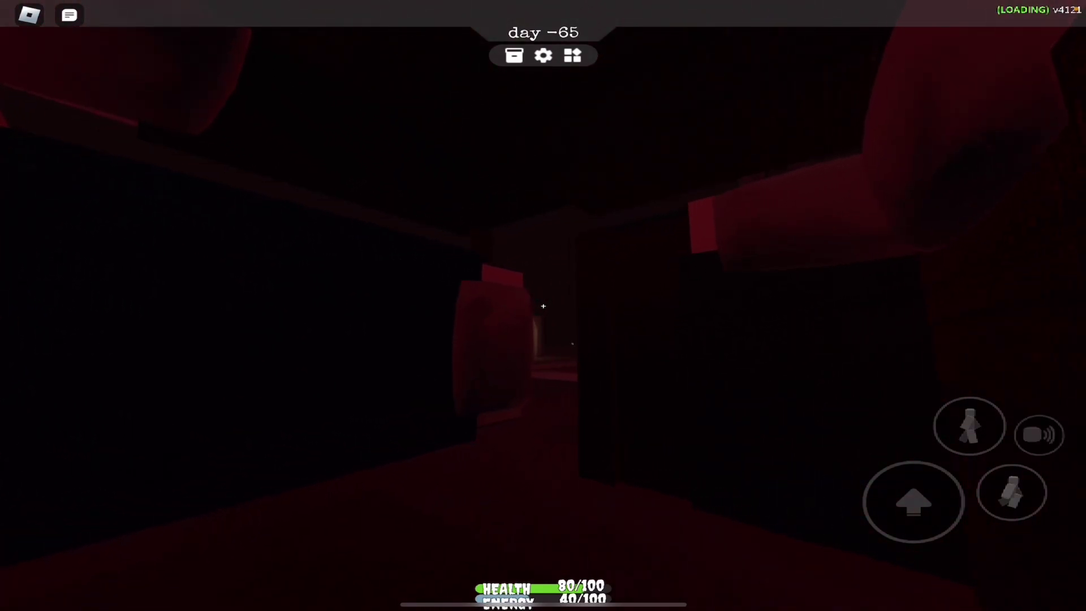
mouse_move(543, 306)
left_mouse_down()
mouse_move(562, 317)
mouse_move(542, 325)
mouse_move(579, 303)
mouse_move(512, 285)
mouse_move(580, 291)
mouse_move(501, 298)
mouse_move(523, 305)
mouse_move(511, 289)
mouse_move(585, 313)
mouse_move(558, 309)
mouse_move(560, 288)
mouse_move(556, 308)
mouse_move(570, 315)
mouse_move(576, 343)
mouse_move(580, 320)
mouse_move(594, 315)
mouse_move(507, 309)
left_mouse_up()
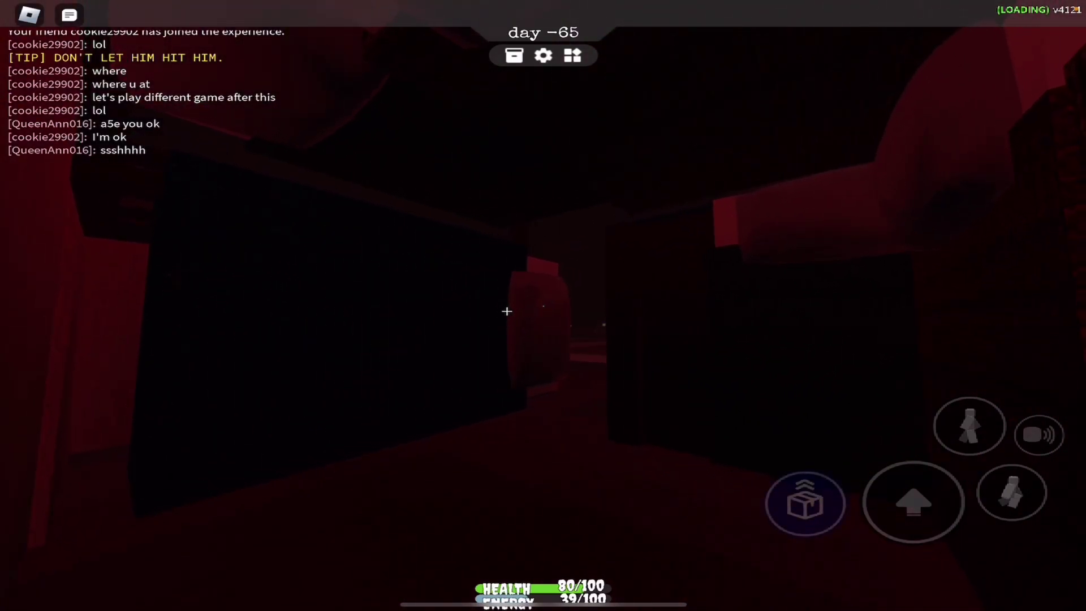
Eat the stored Burger from the hold inventory while moving down the corridor.
left_click(514, 55)
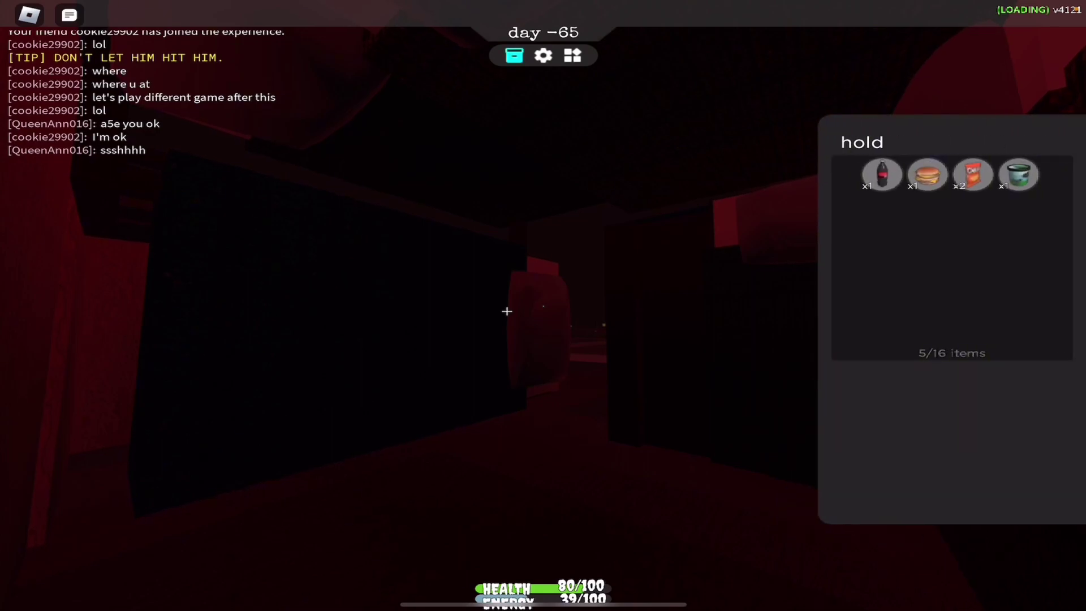
left_click(883, 174)
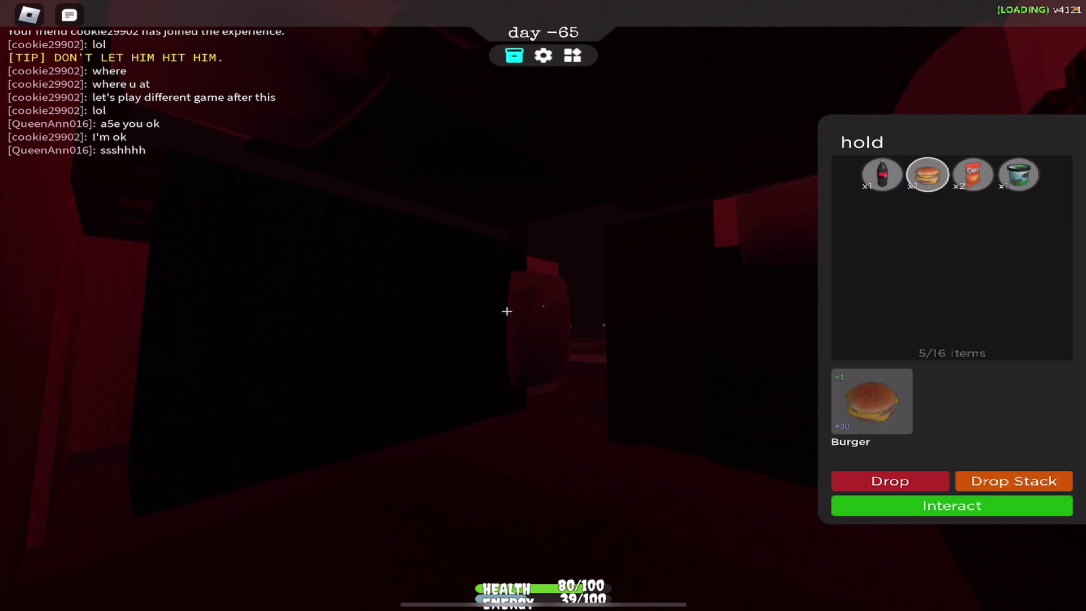
left_click(544, 55)
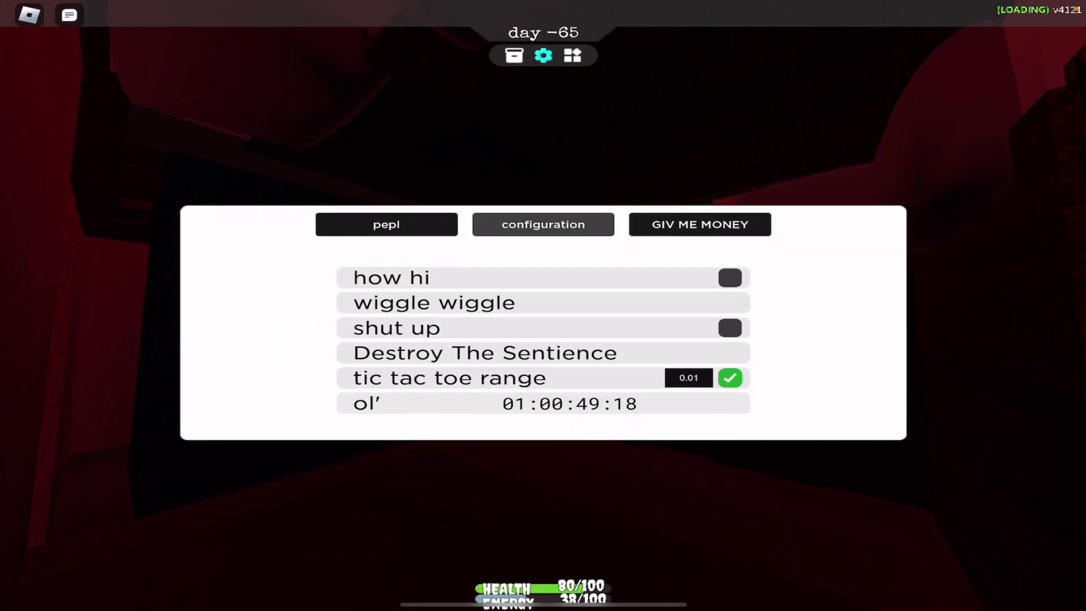
left_click(515, 55)
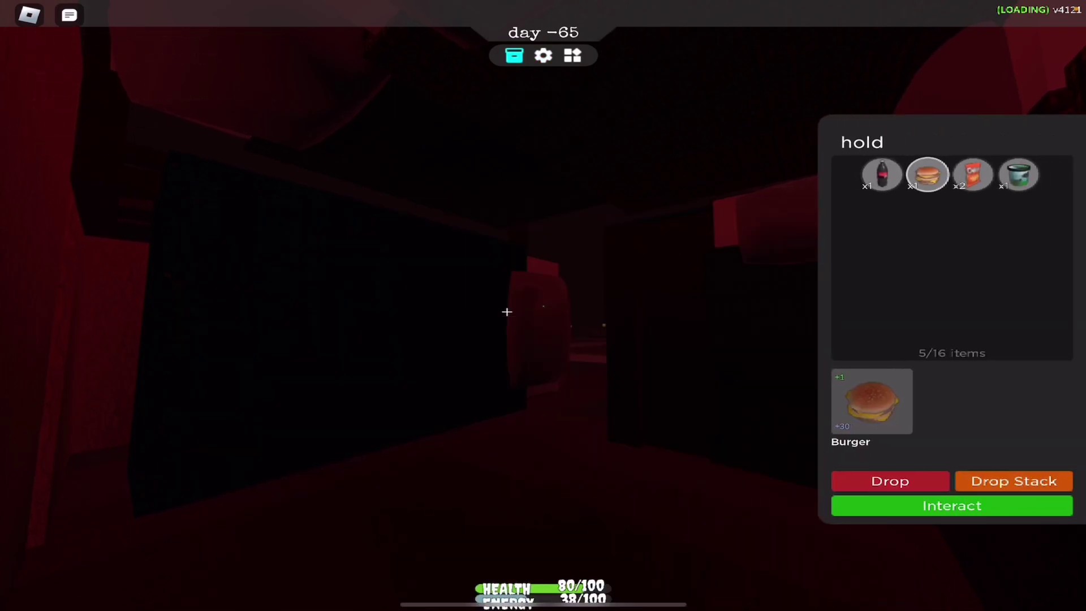
key("w")
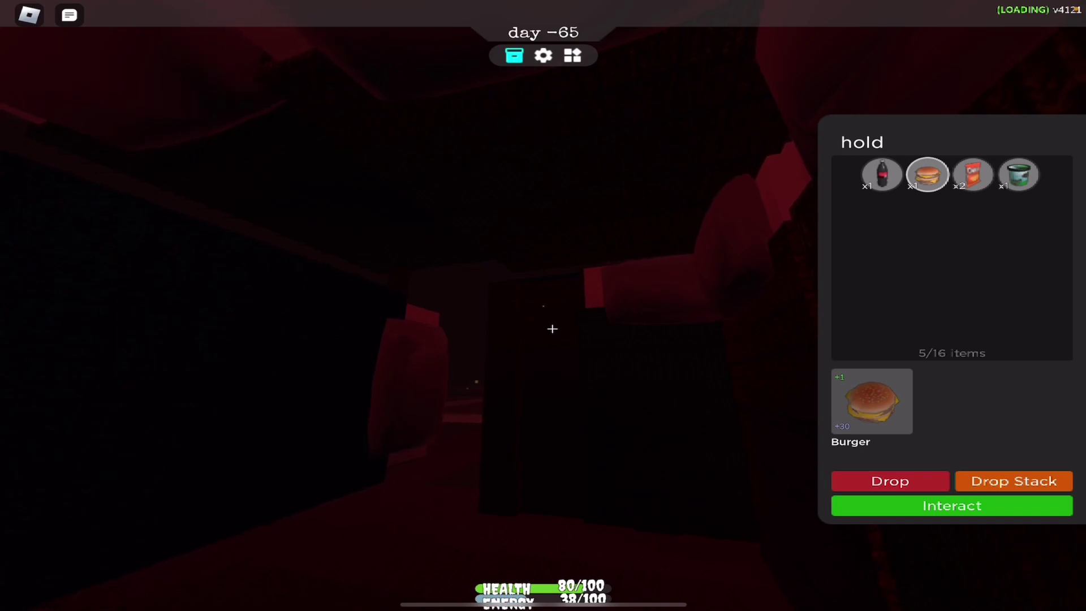
key("w")
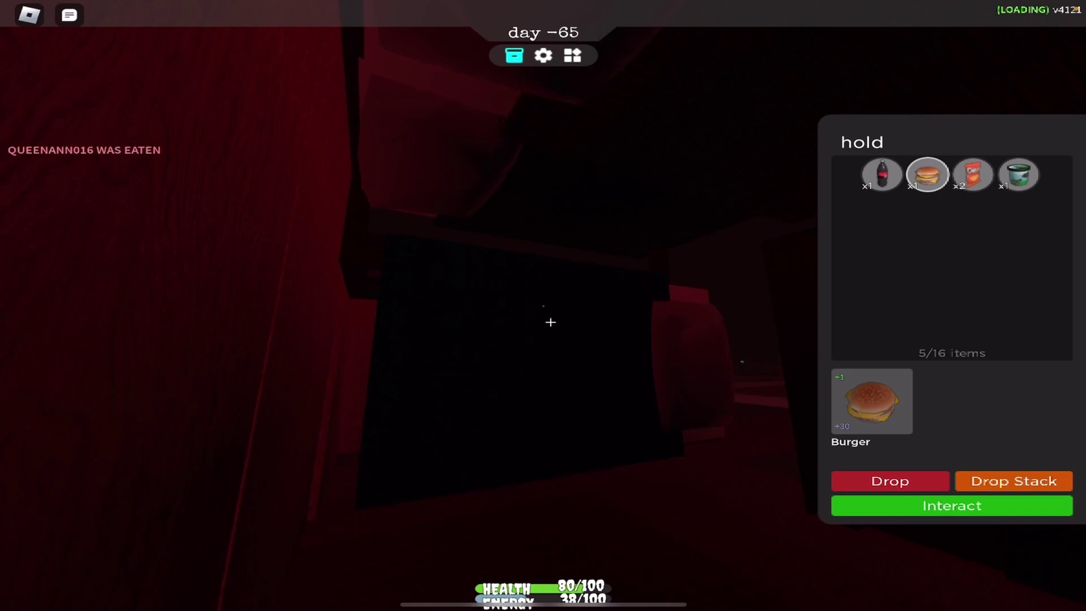
left_click(951, 506)
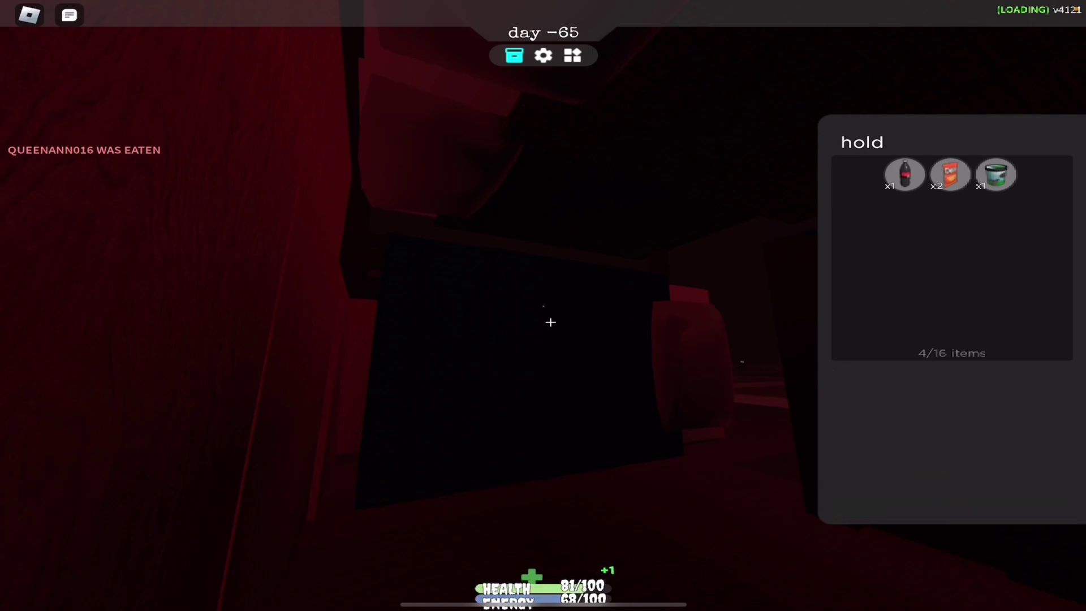
Drink the 2 Litre Dr. Bob to refill energy to 99 and close the inventory.
left_click(905, 175)
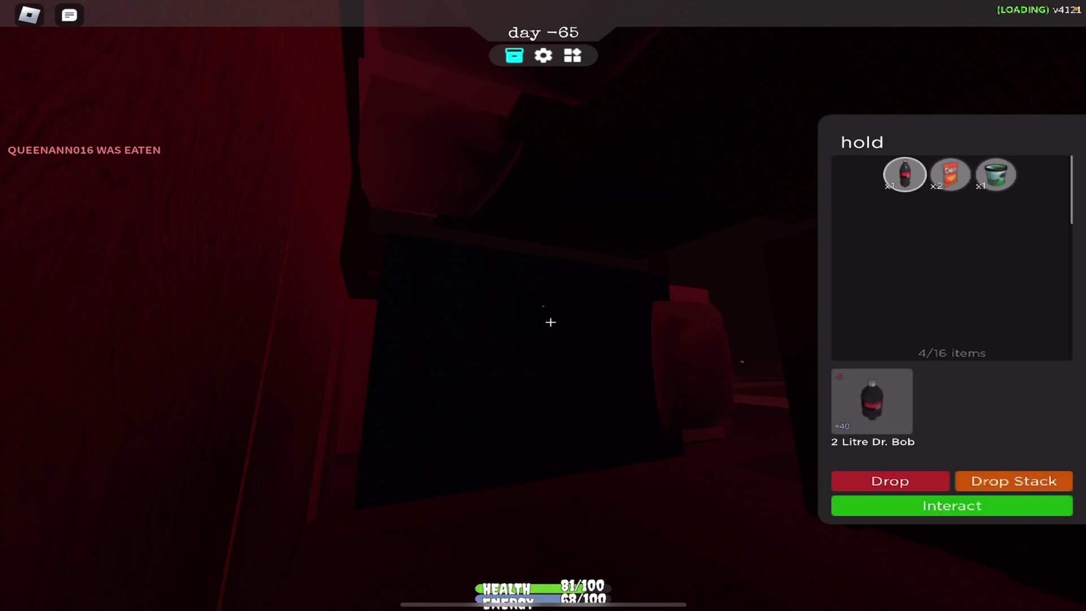
left_click(952, 506)
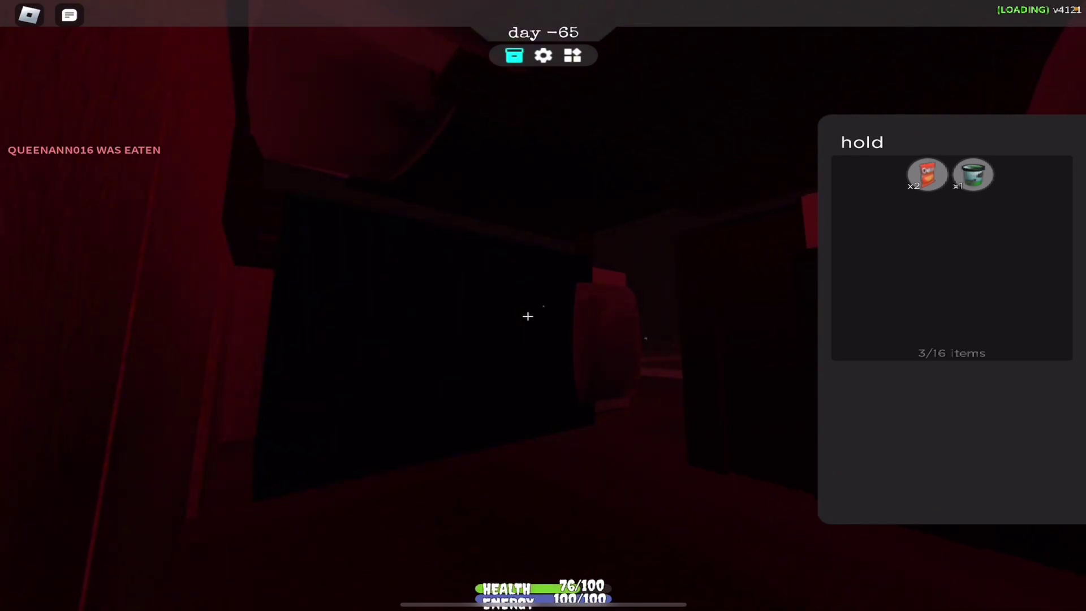
key("Tab")
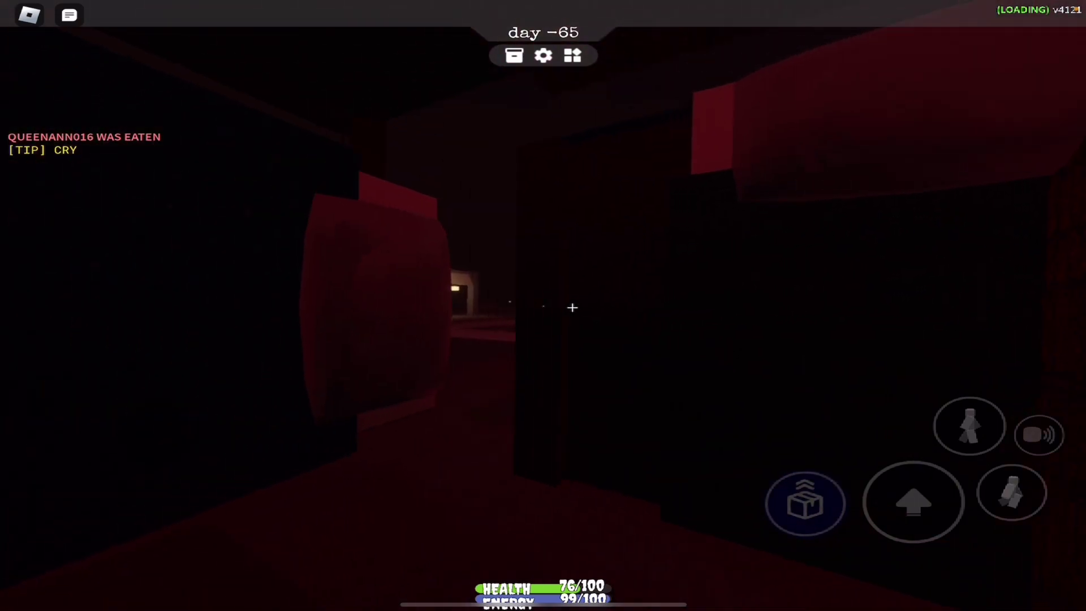
Advance along the dark red corridor toward the lit doorway.
key("w")
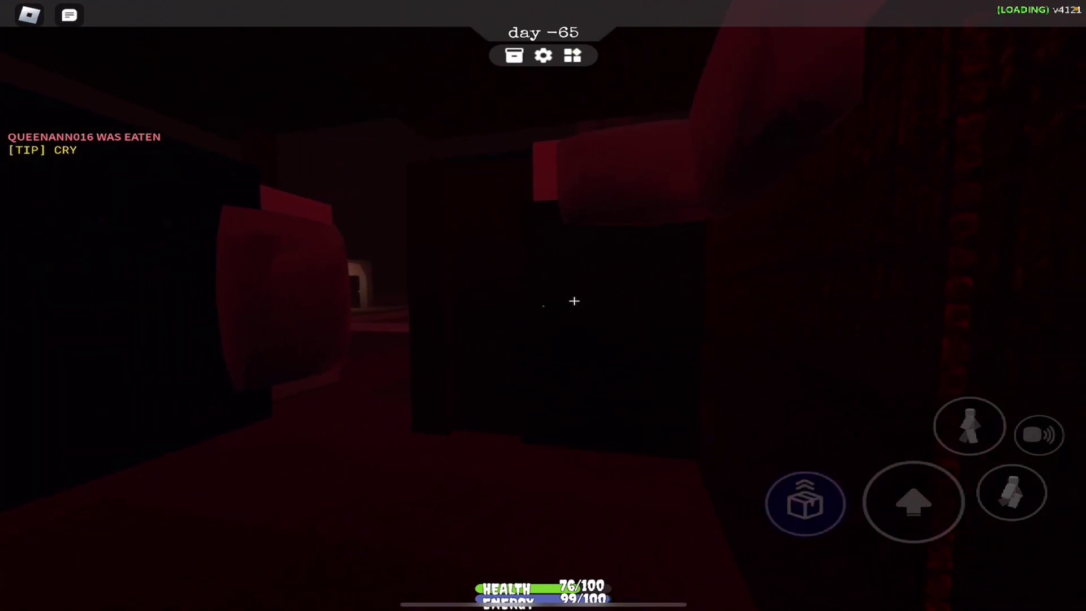
left_click(515, 55)
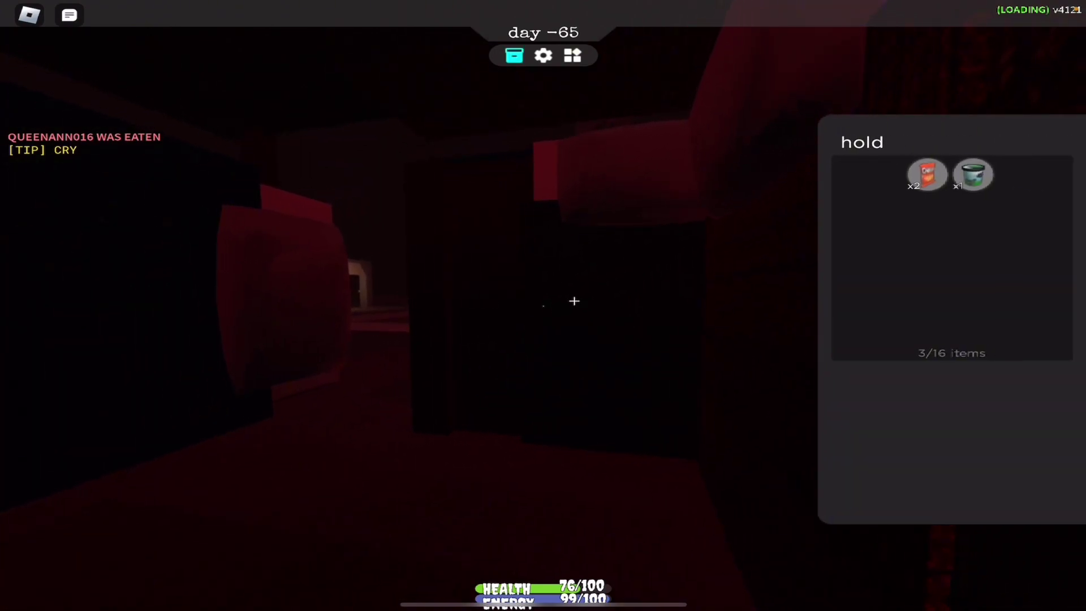
left_click(926, 174)
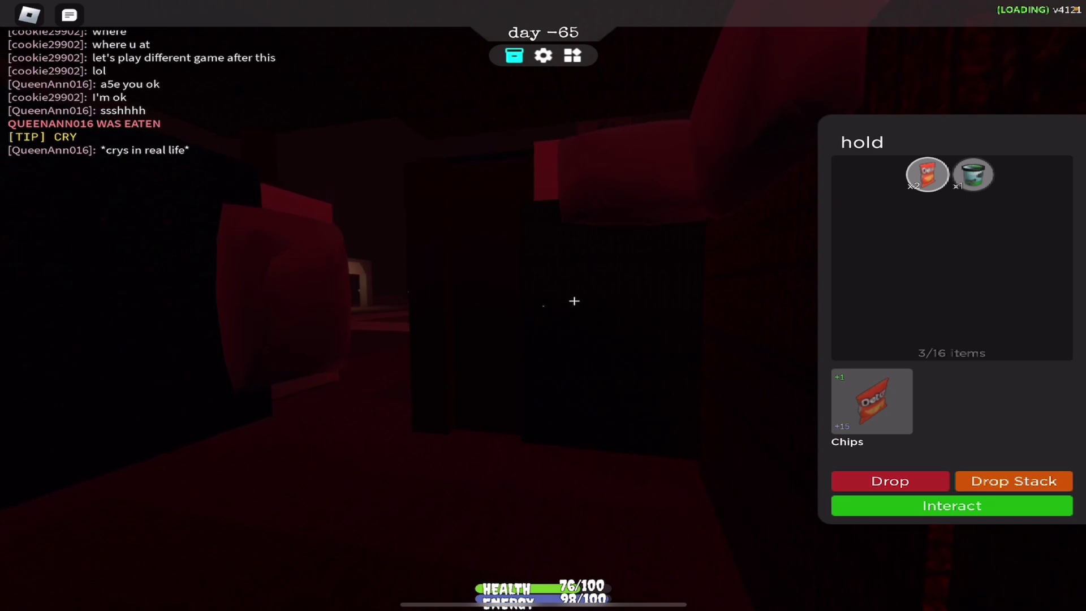
left_click(514, 55)
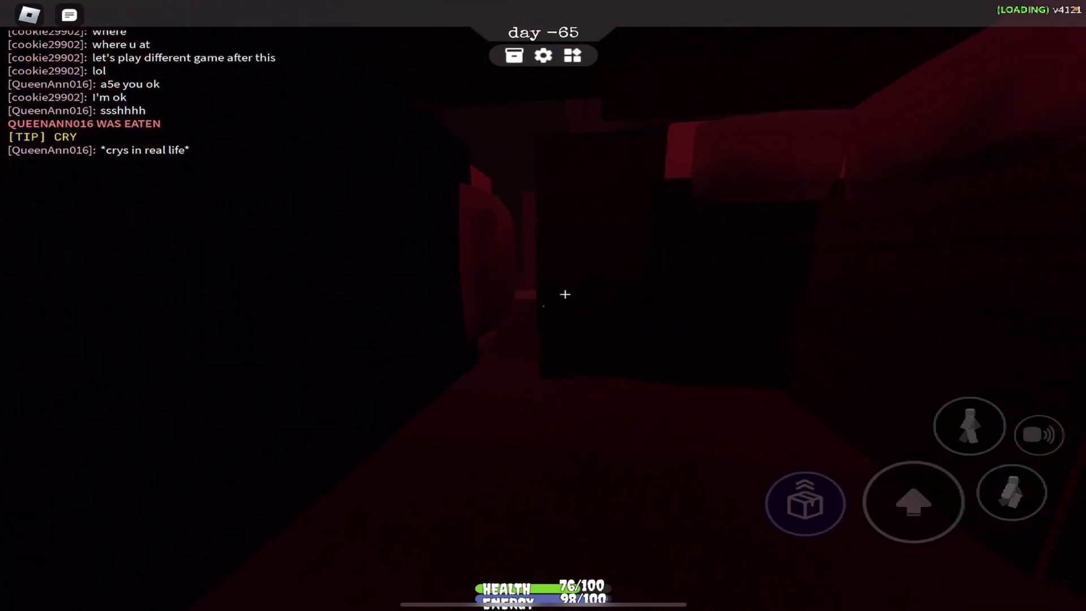
Walk through the corridor and turn to reach the barricade wall as night -66 begins.
key("w")
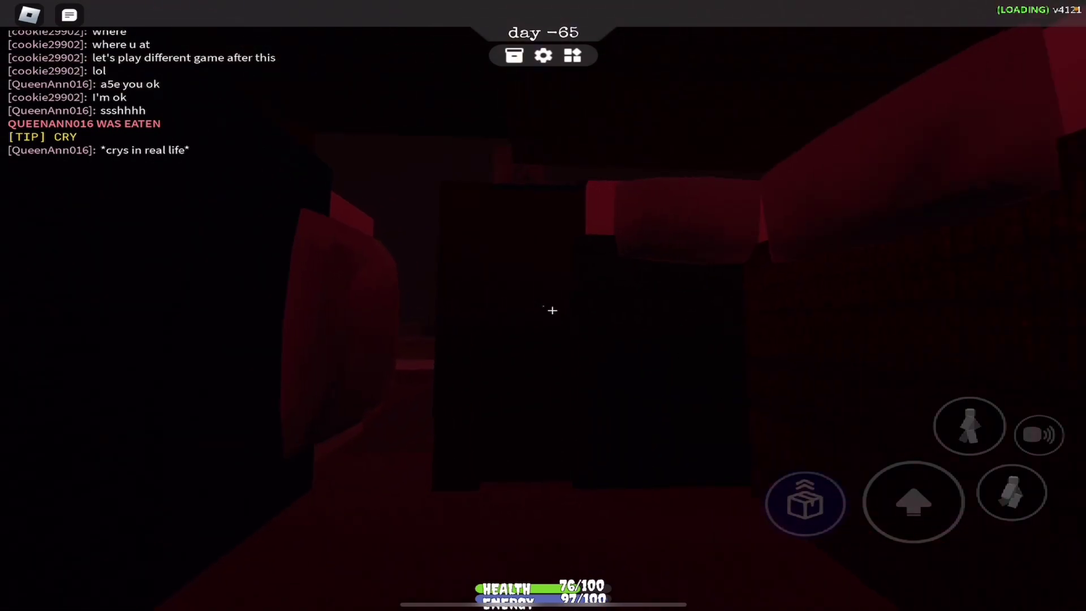
key("w")
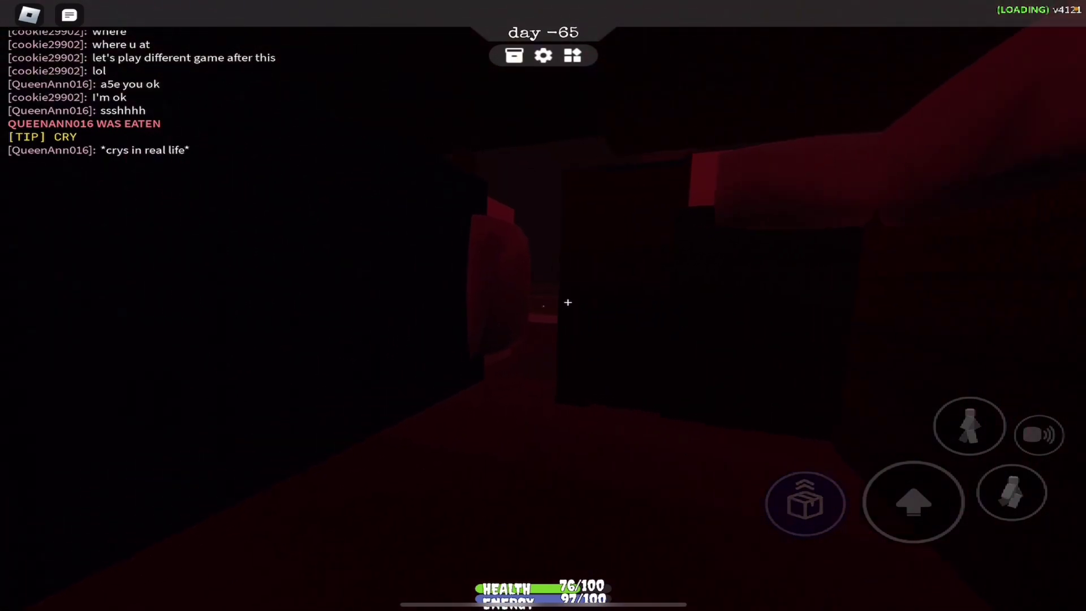
left_click_drag(569, 298, 531, 295)
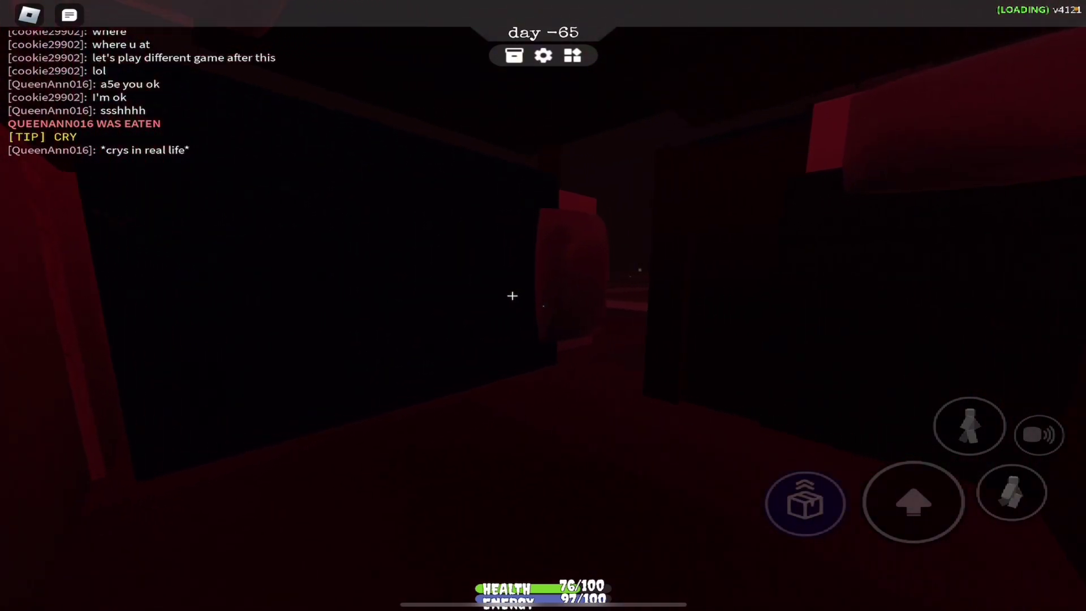
mouse_move(419, 299)
left_mouse_down()
mouse_move(599, 291)
mouse_move(571, 308)
mouse_move(552, 275)
mouse_move(560, 298)
mouse_move(558, 257)
mouse_move(543, 305)
mouse_move(586, 310)
mouse_move(553, 317)
mouse_move(584, 311)
mouse_move(523, 294)
mouse_move(439, 296)
mouse_move(566, 311)
mouse_move(502, 287)
mouse_move(590, 271)
mouse_move(563, 281)
mouse_move(555, 306)
mouse_move(517, 297)
mouse_move(584, 285)
mouse_move(526, 325)
mouse_move(487, 281)
mouse_move(425, 282)
mouse_move(611, 296)
mouse_move(553, 323)
mouse_move(560, 298)
mouse_move(538, 321)
mouse_move(568, 303)
mouse_move(594, 308)
mouse_move(401, 298)
mouse_move(564, 305)
left_mouse_up()
Move the barricade block out of the doorway and step back into the foggy store.
left_click(564, 305)
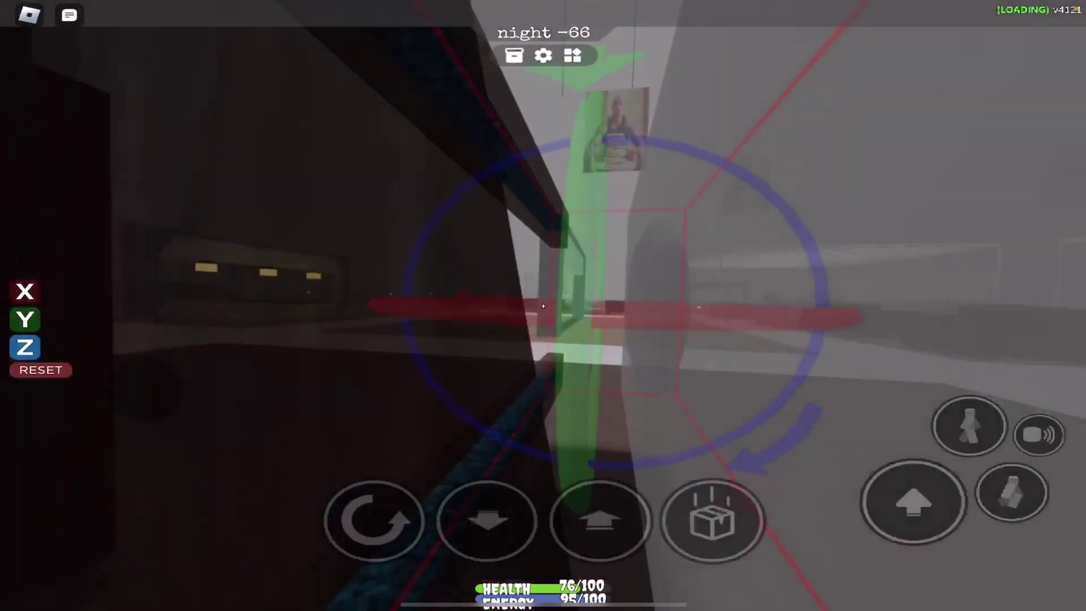
left_click_drag(563, 304, 543, 306)
left_click(543, 305)
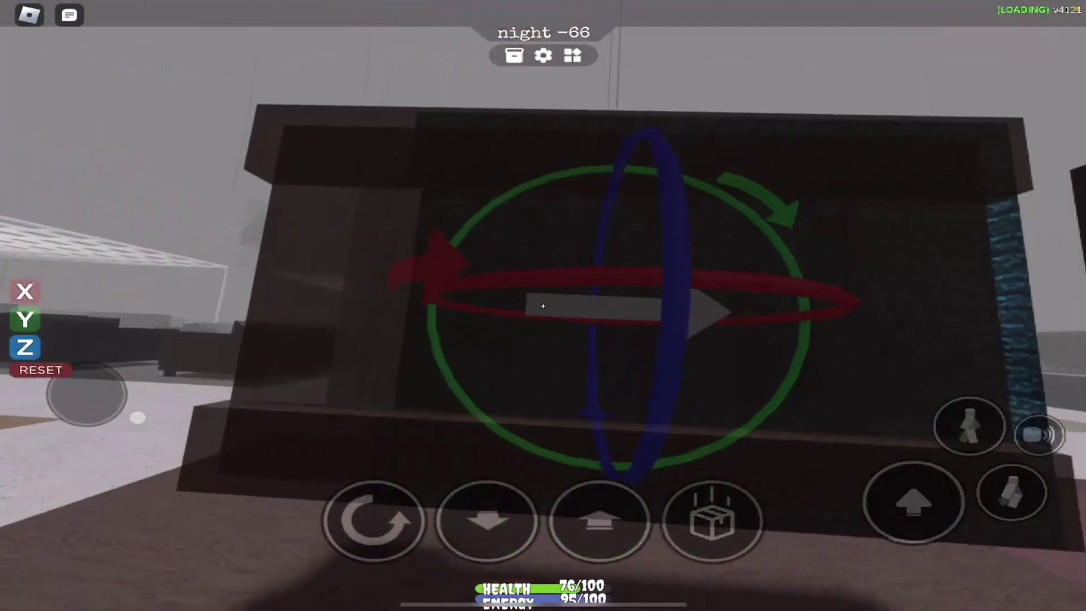
key("s")
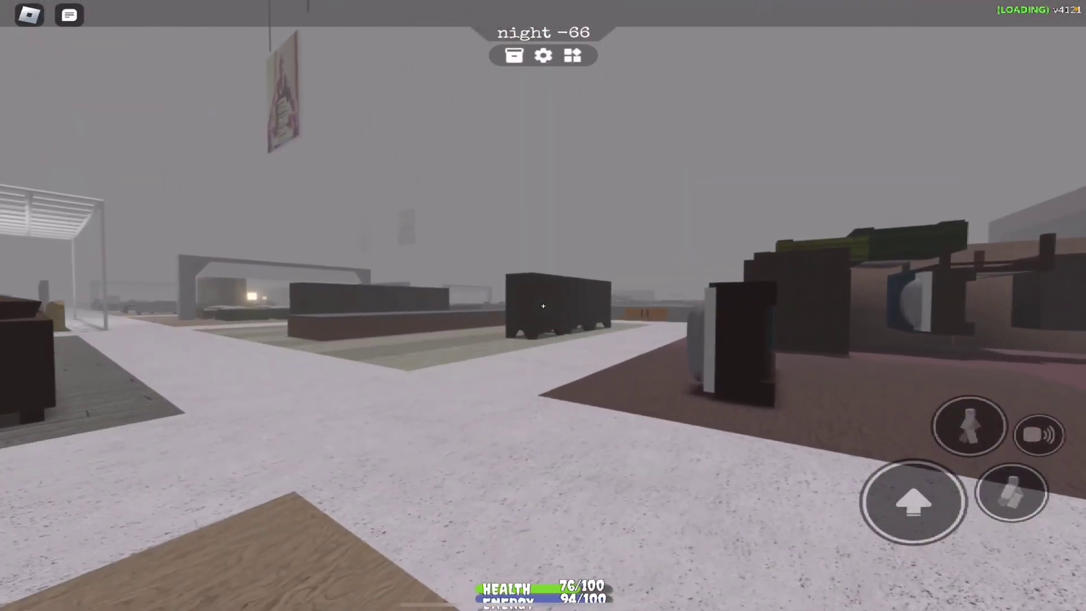
Leave the experience from the Roblox menu, confirming Leave to reach the Home screen.
left_click(29, 14)
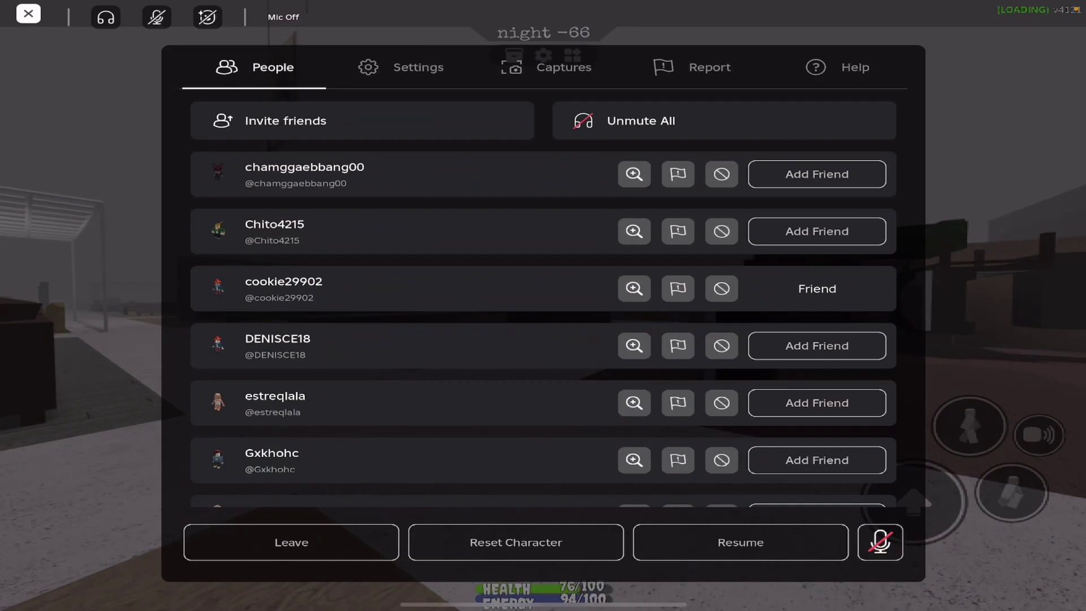
left_click(254, 540)
left_click(443, 267)
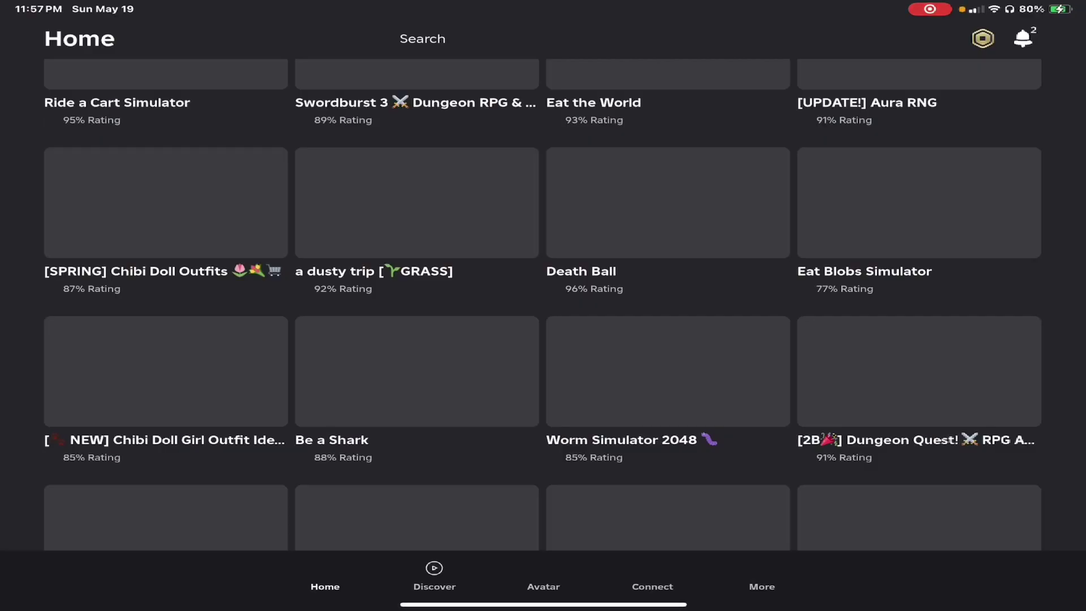
scroll(544, 305, "up", 3)
scroll(544, 306, "up", 5)
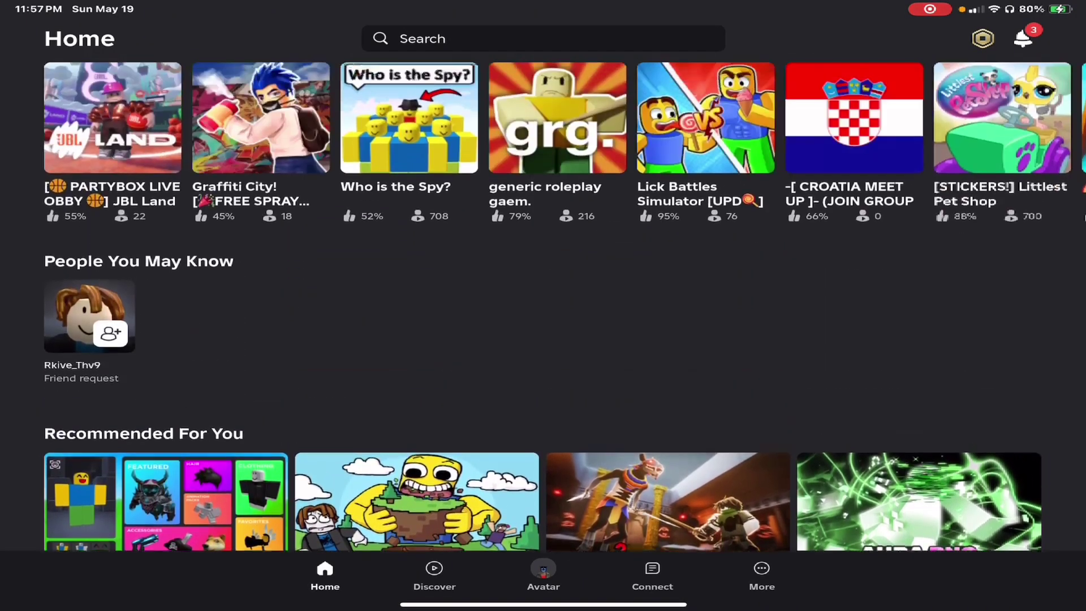